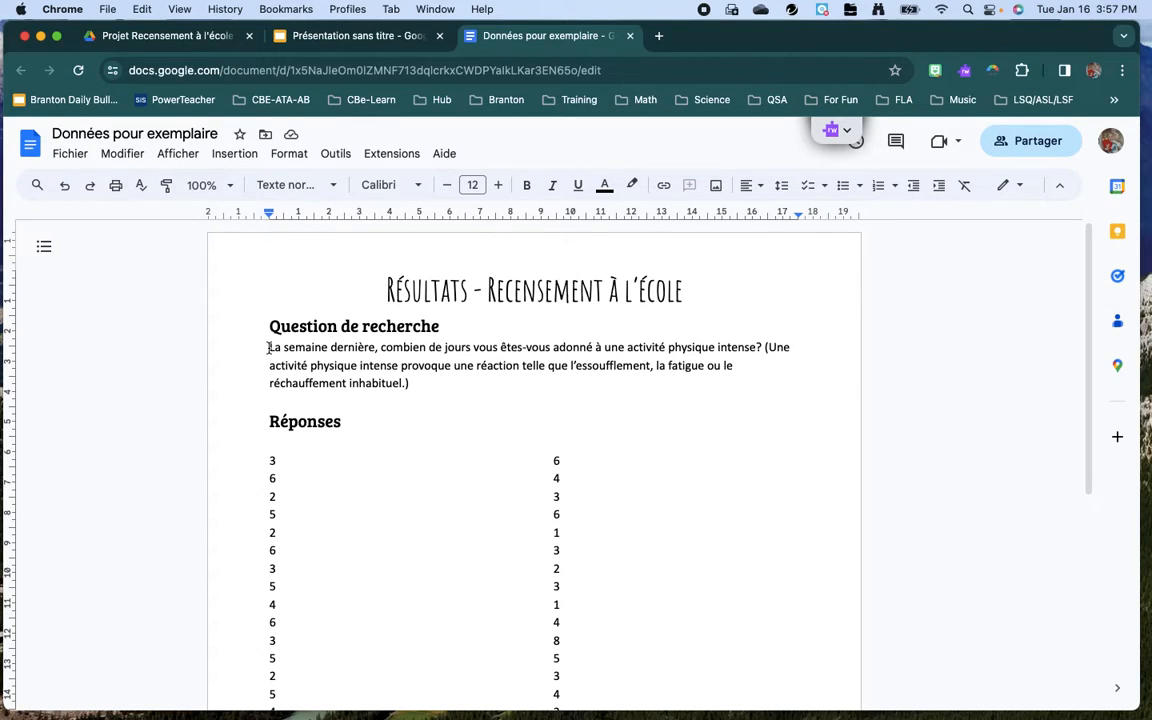
# Review the research question and the full list of responses in the Données pour exemplaire document
pyautogui.moveTo(268, 347); pyautogui.dragTo(762, 347)
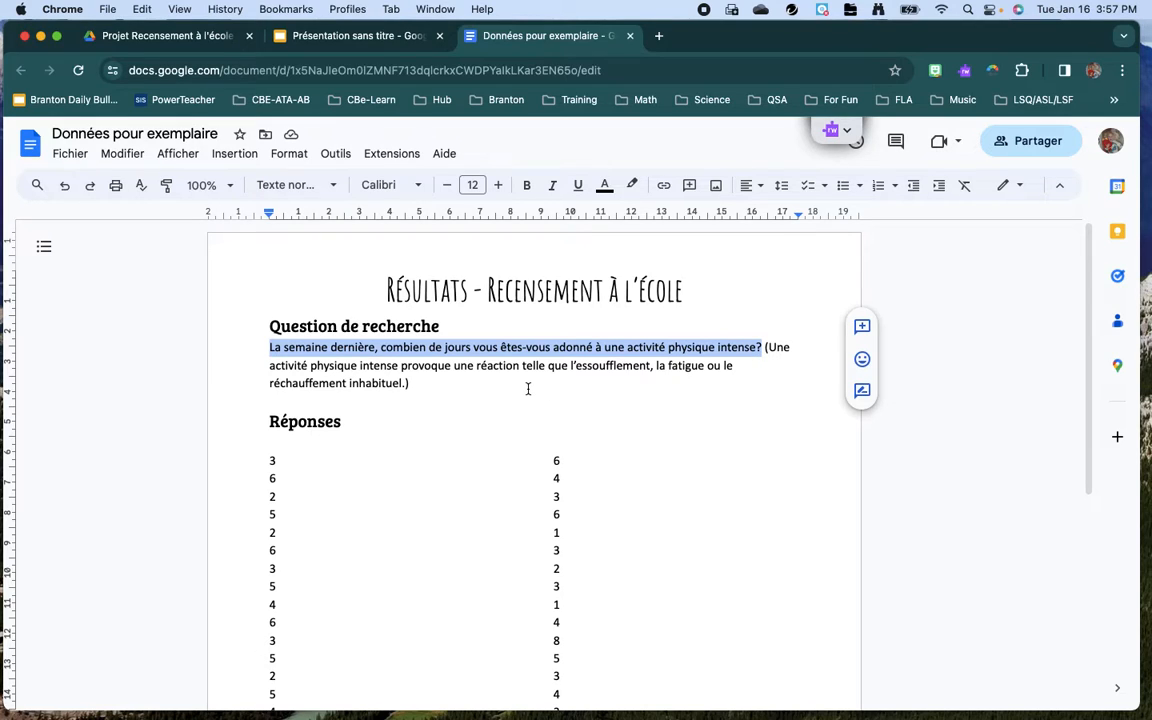
pyautogui.scroll(-5, 528, 389)
pyautogui.scroll(1, 528, 389)
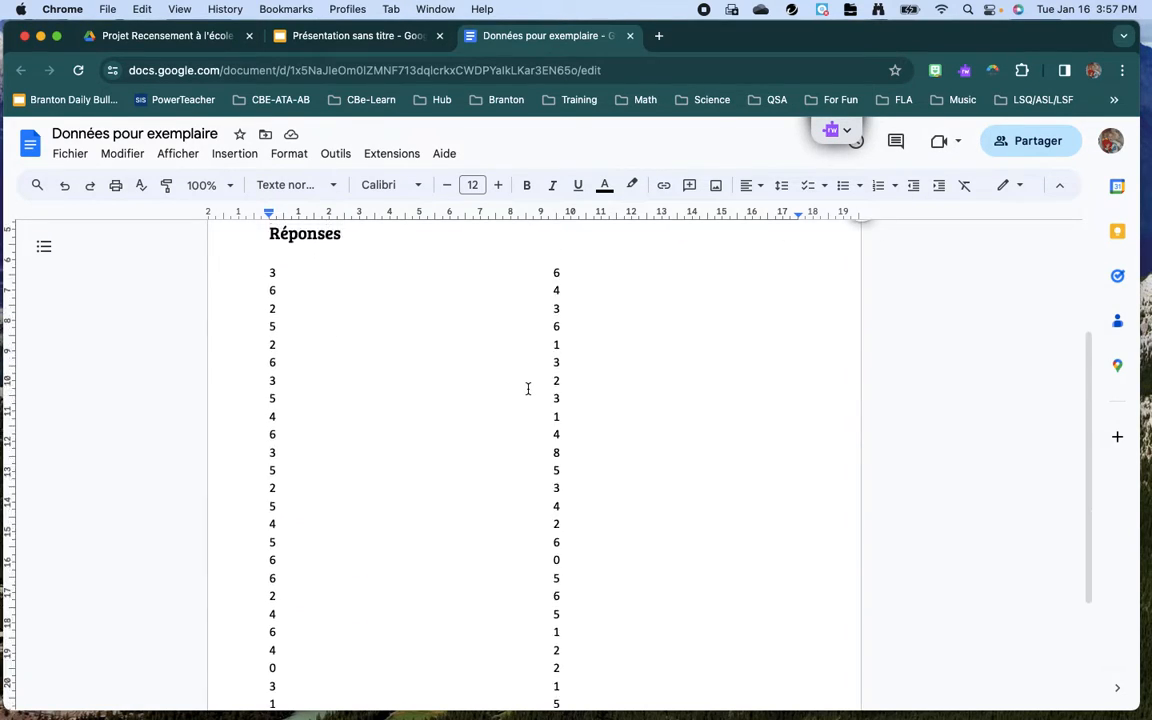
pyautogui.scroll(2, 528, 389)
pyautogui.click(430, 388)
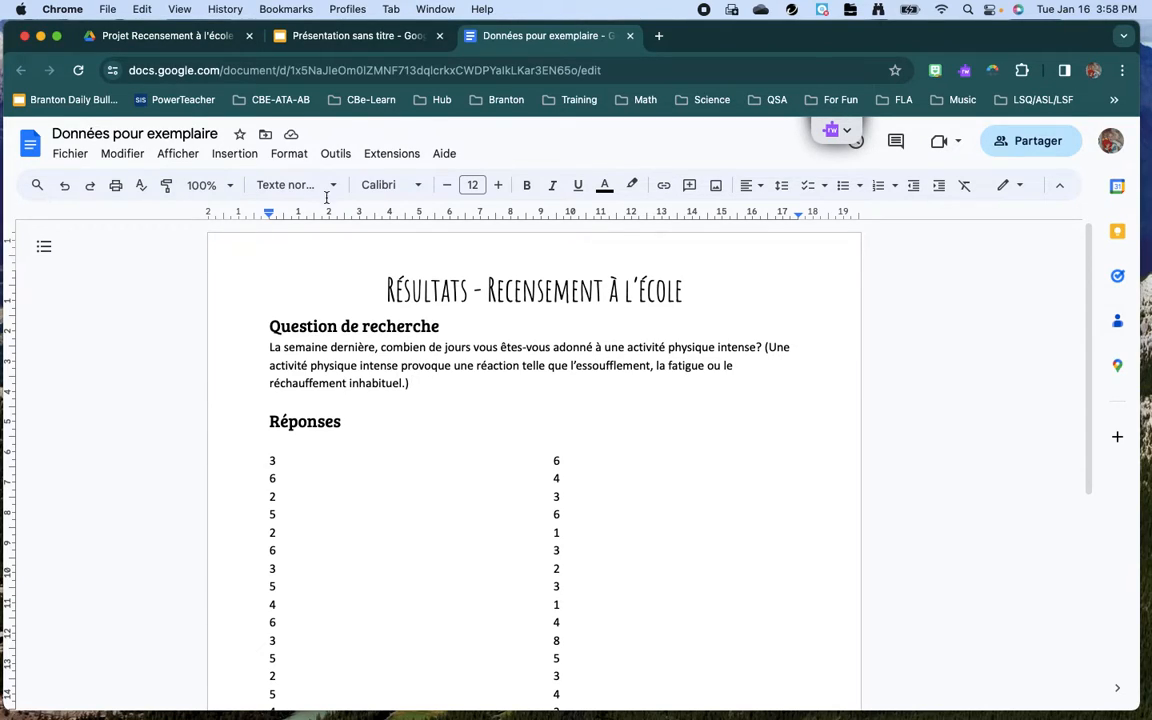
# Create a new Google Sheets spreadsheet in the shared Projet Recensement à l'école Drive folder, agreeing to share it
pyautogui.click(167, 38)
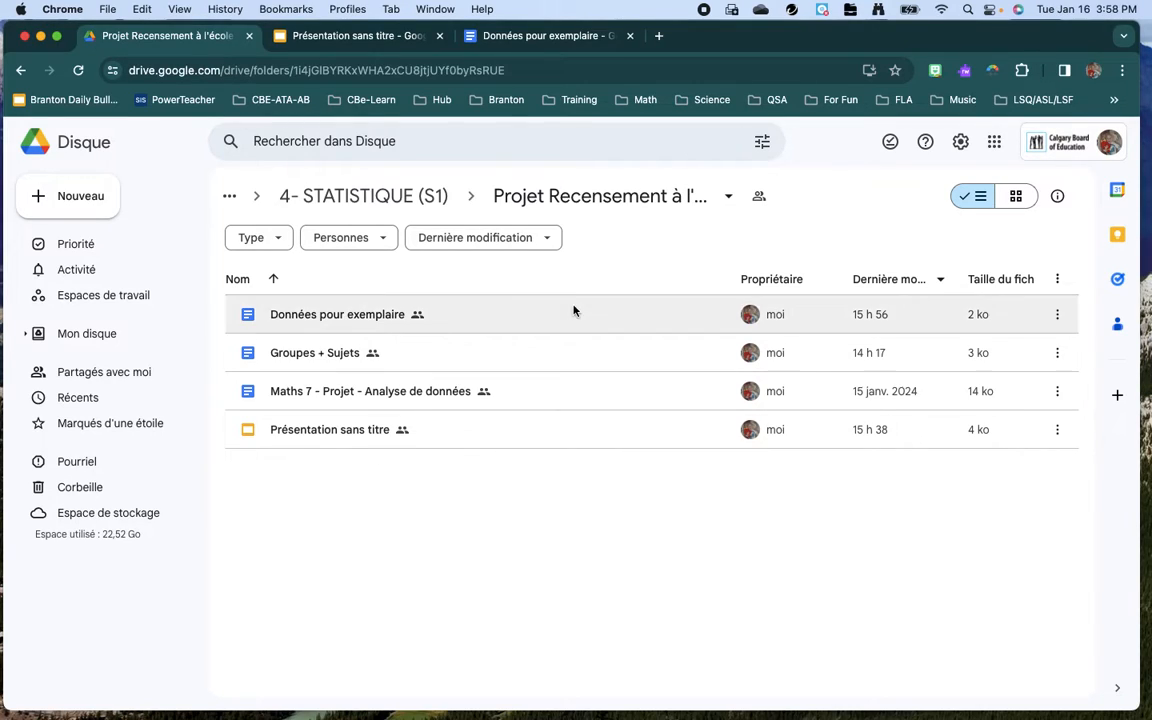
pyautogui.click(80, 204)
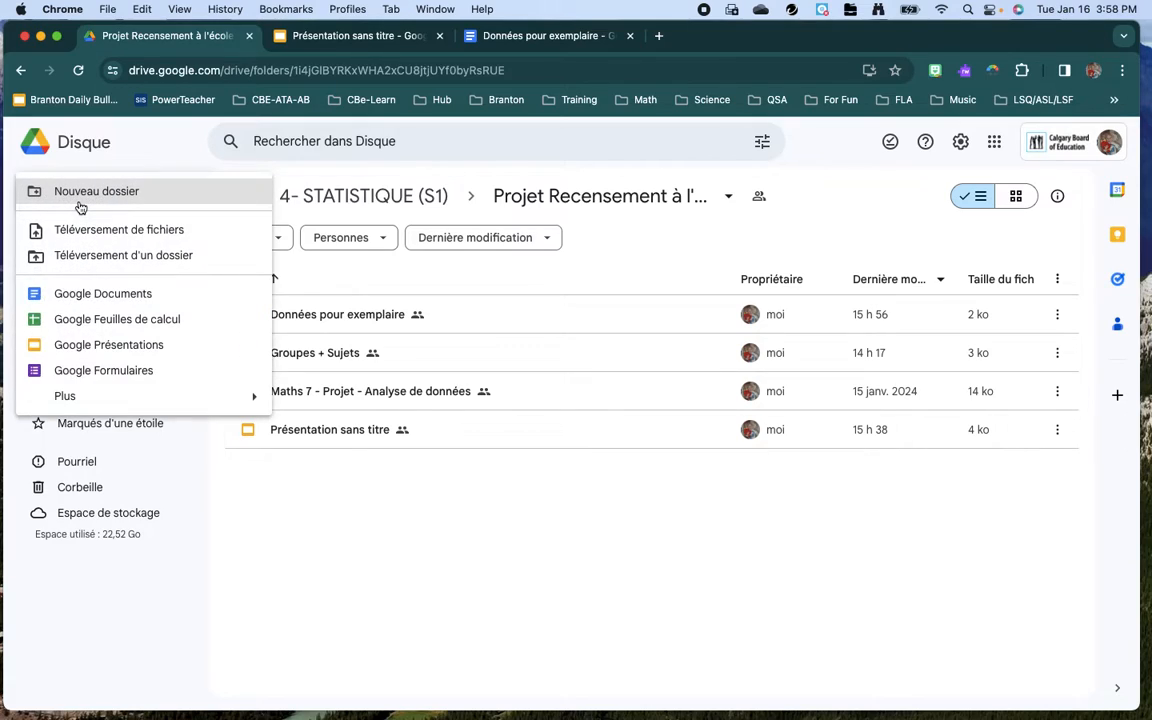
pyautogui.click(190, 328)
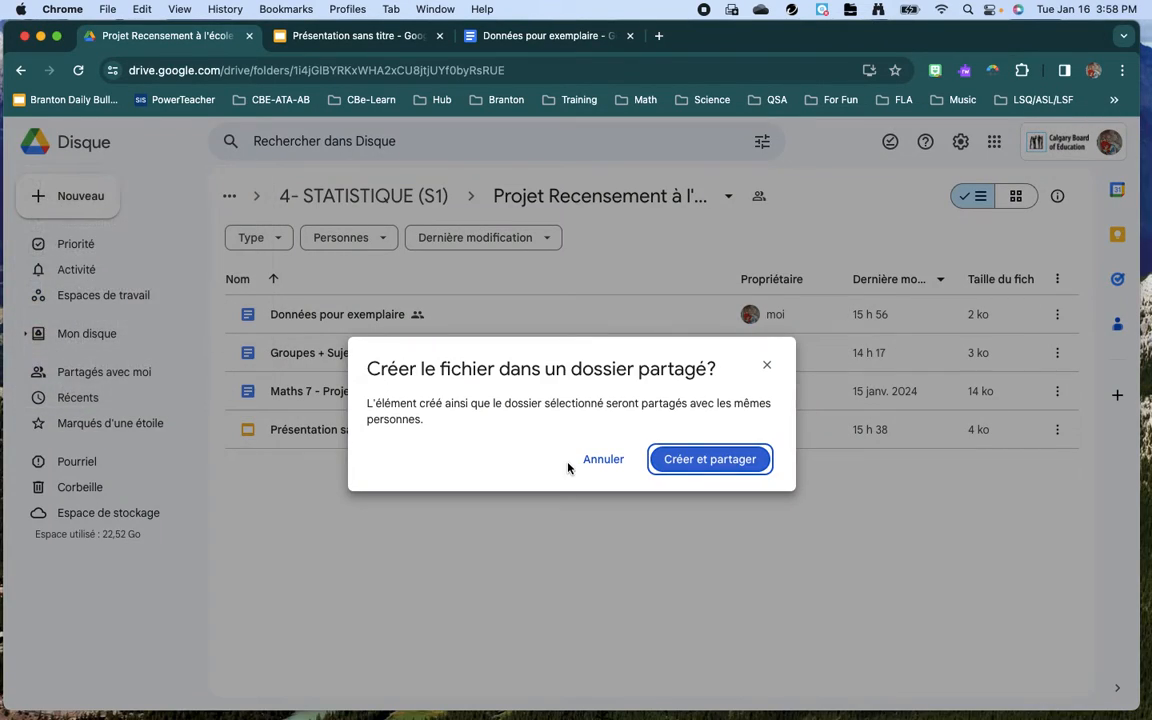
pyautogui.click(686, 461)
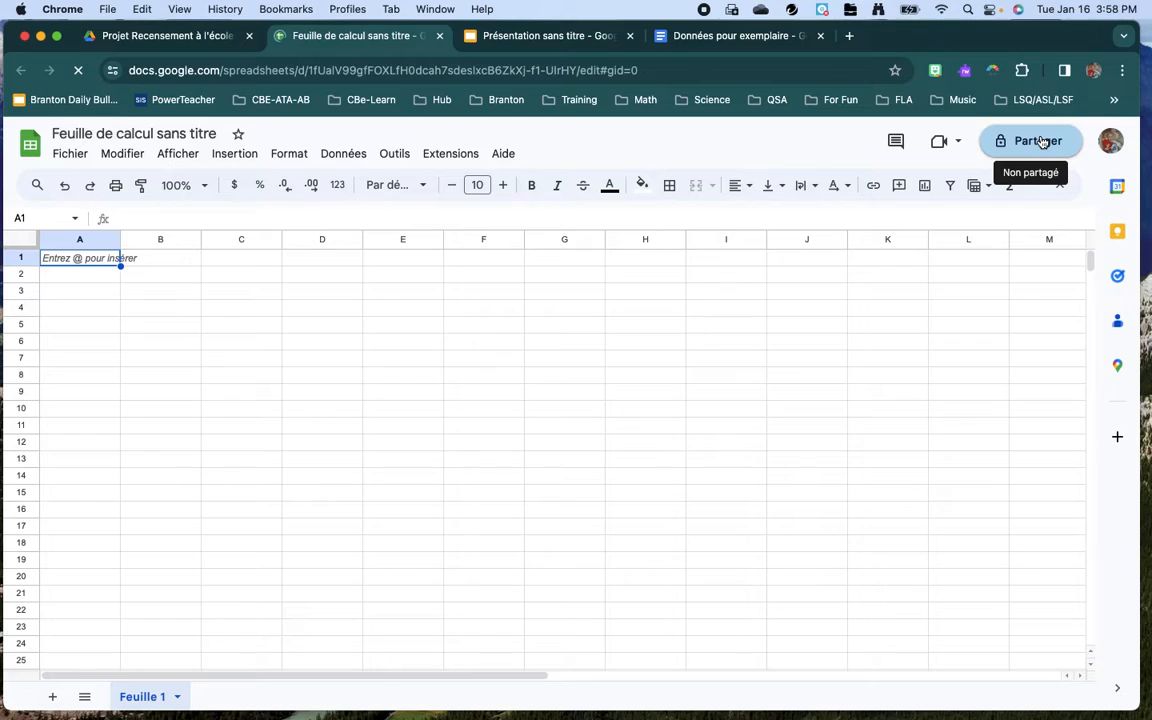
# Rename the untitled spreadsheet with the owner's surname followed by "- Projet Statistiques"
pyautogui.click(138, 137)
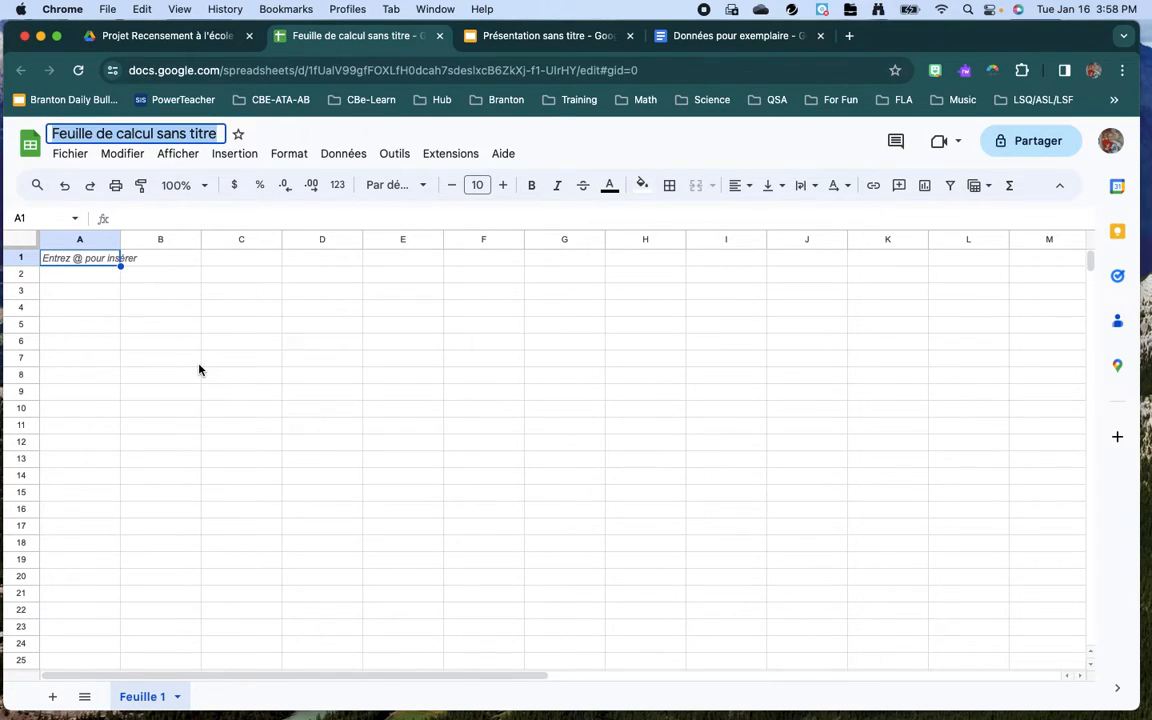
pyautogui.write('Richey ')
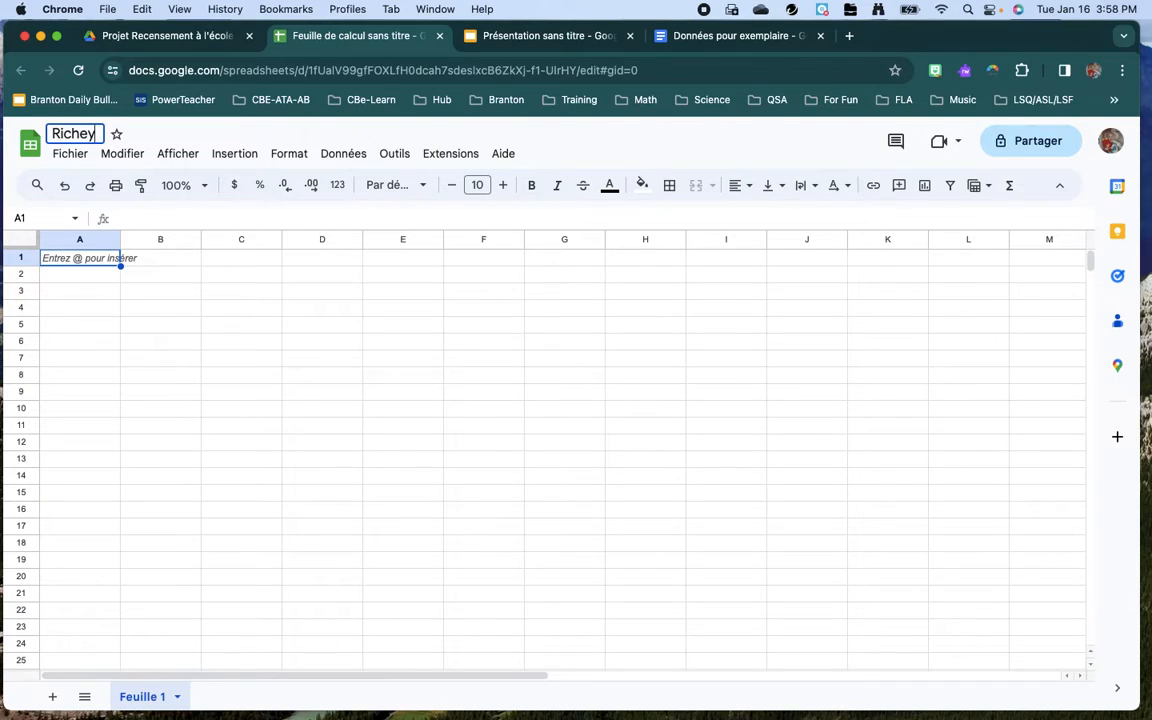
pyautogui.write('- Projet Statistiques')
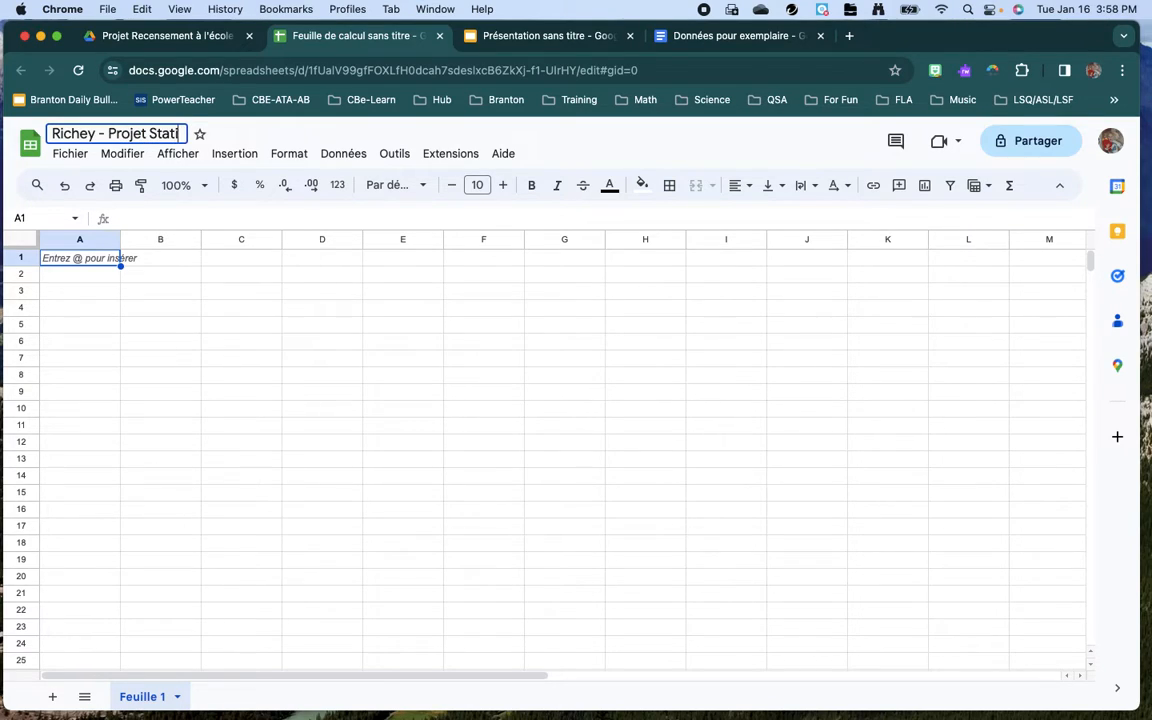
pyautogui.click(167, 364)
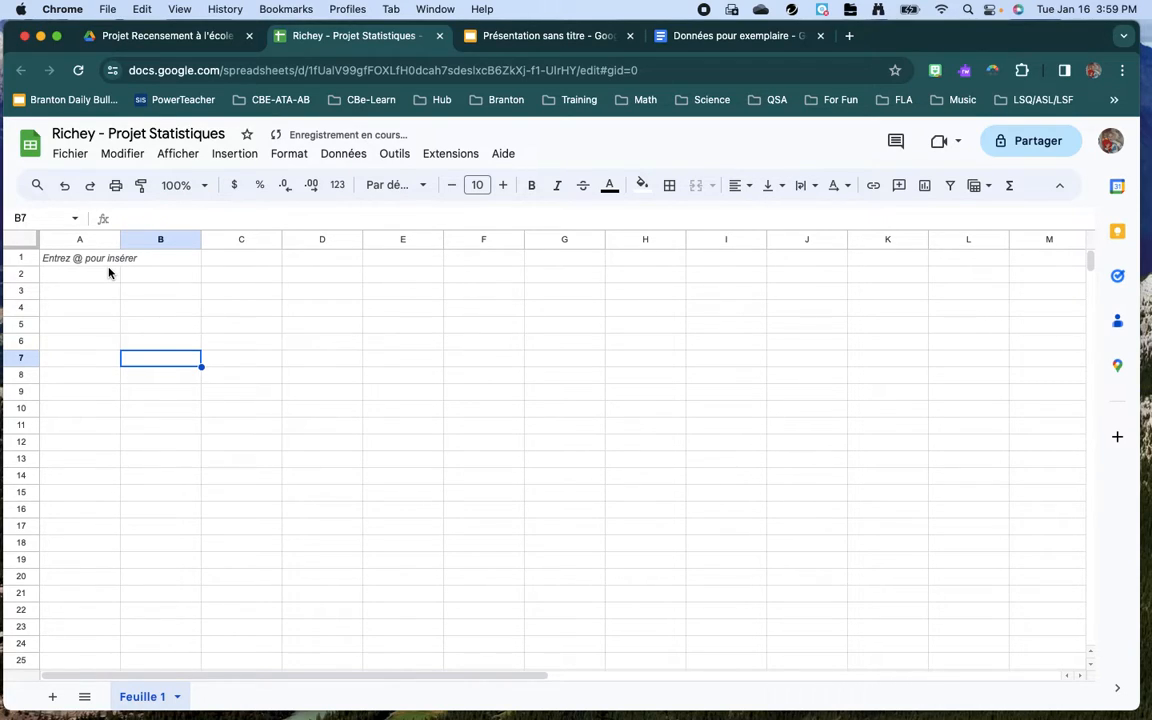
# Copy all the numeric responses from both columns of the Données pour exemplaire document
pyautogui.click(719, 38)
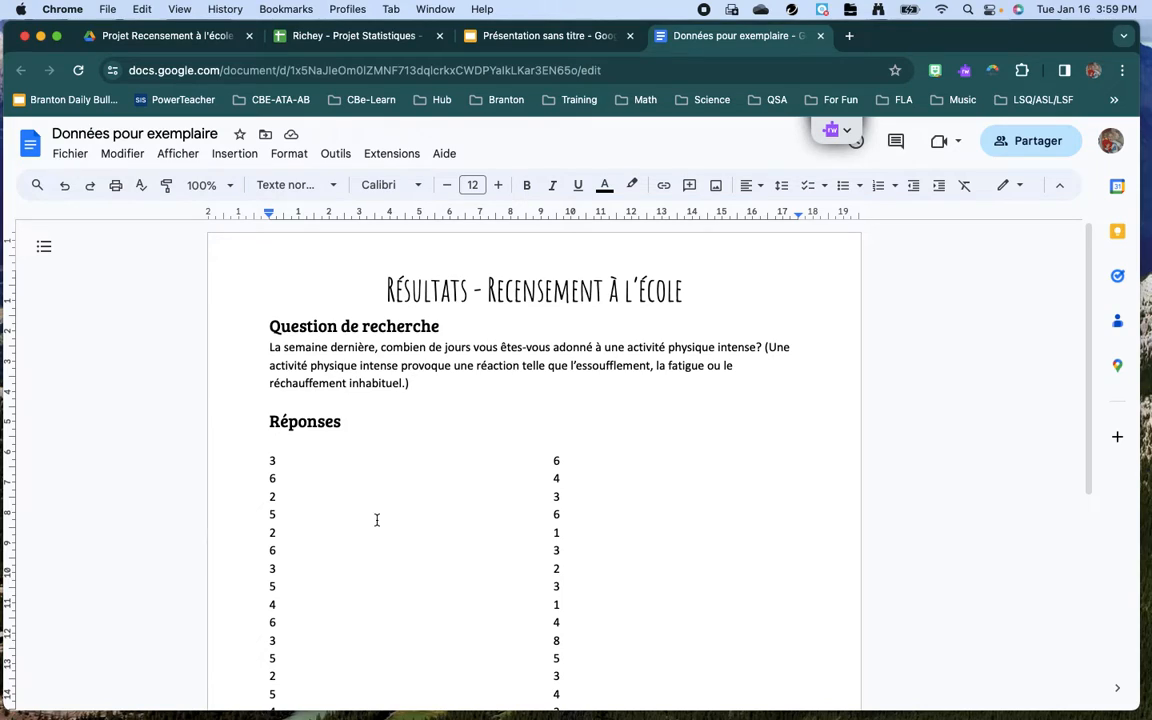
pyautogui.scroll(-3, 377, 519)
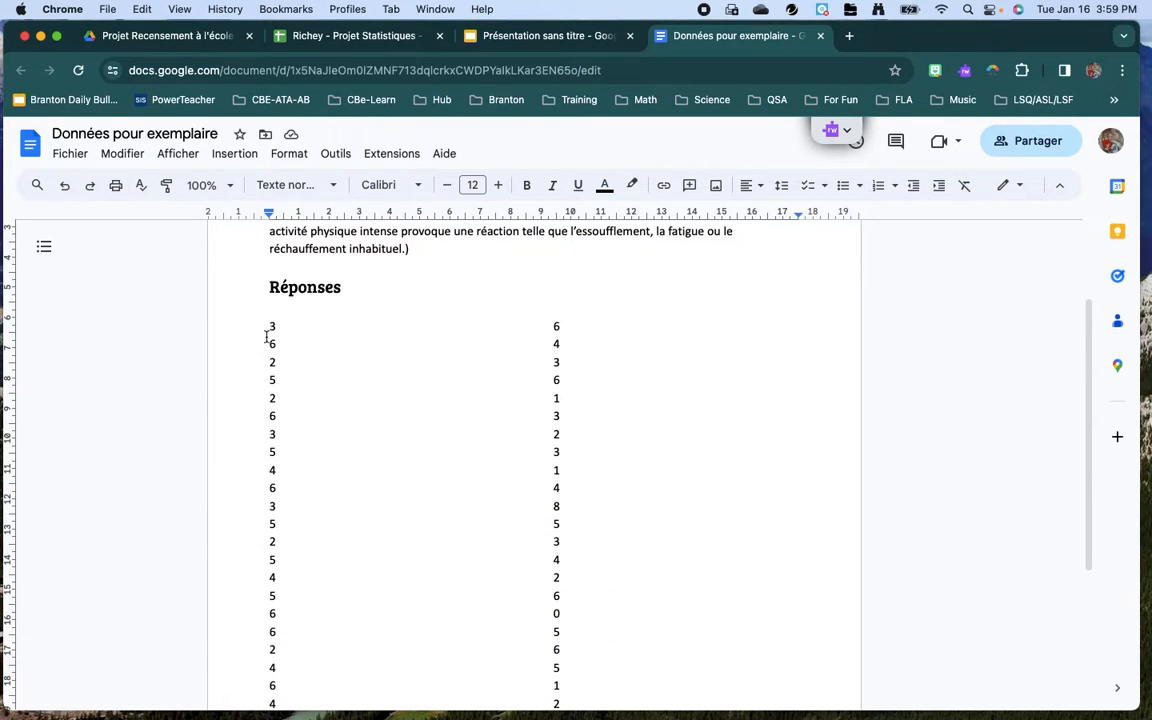
pyautogui.moveTo(268, 326); pyautogui.dragTo(558, 622)
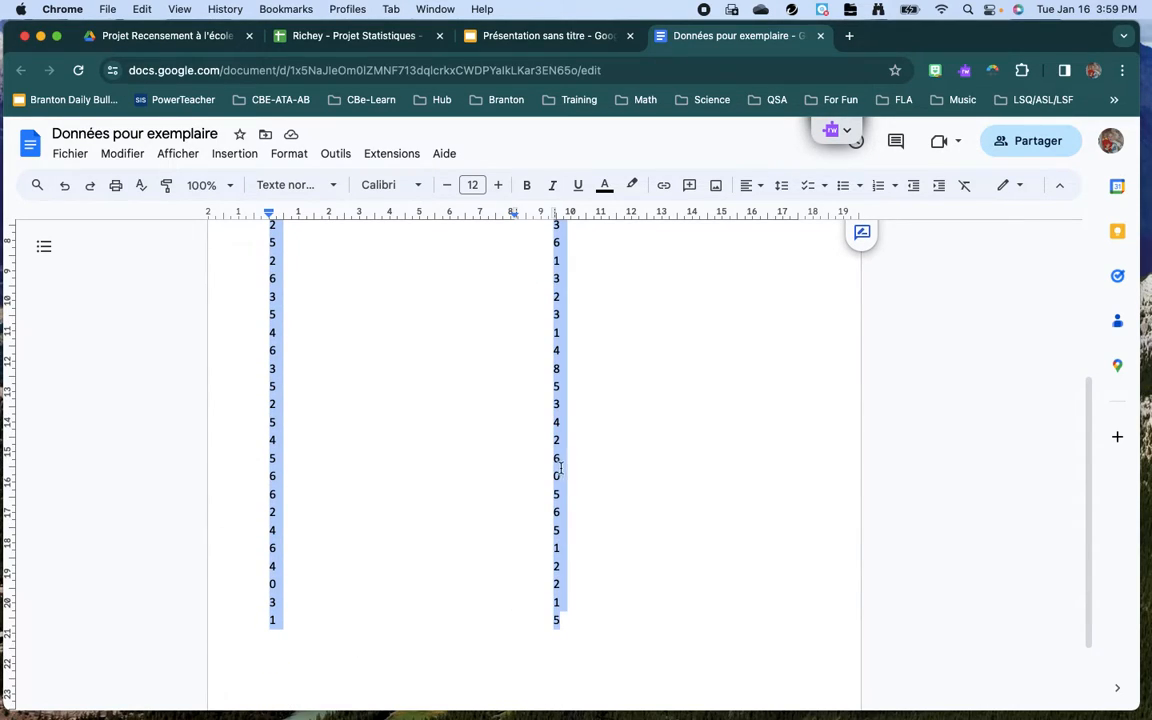
pyautogui.rightClick(558, 472)
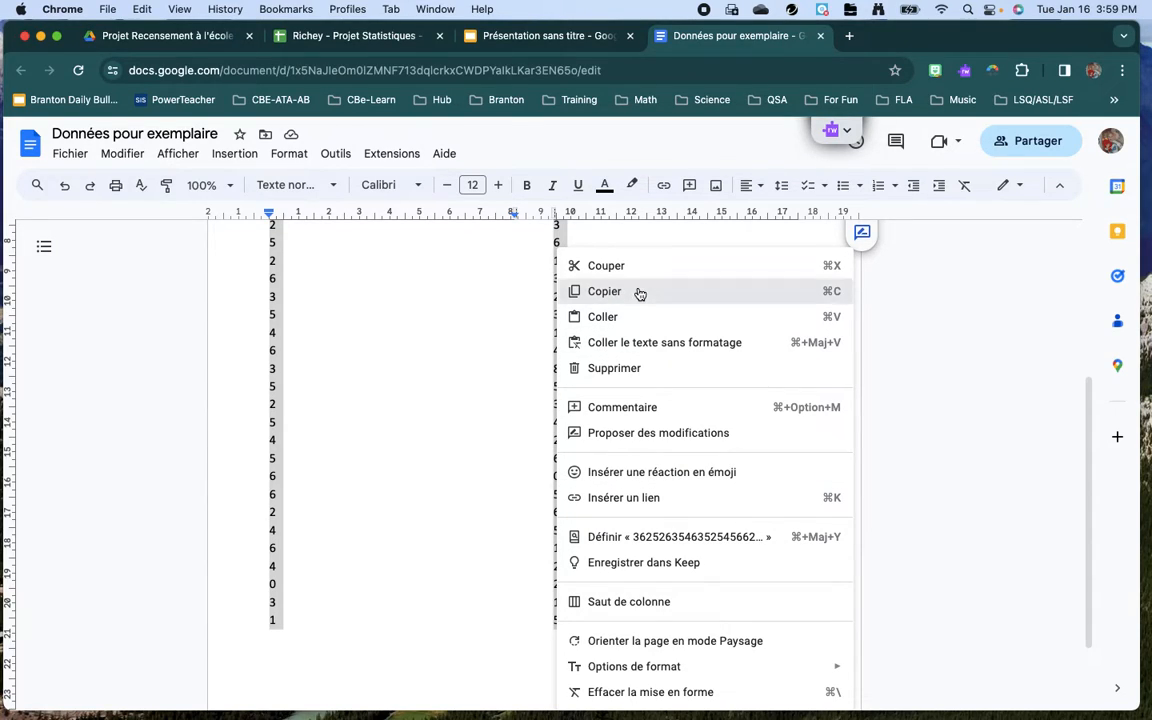
pyautogui.click(603, 291)
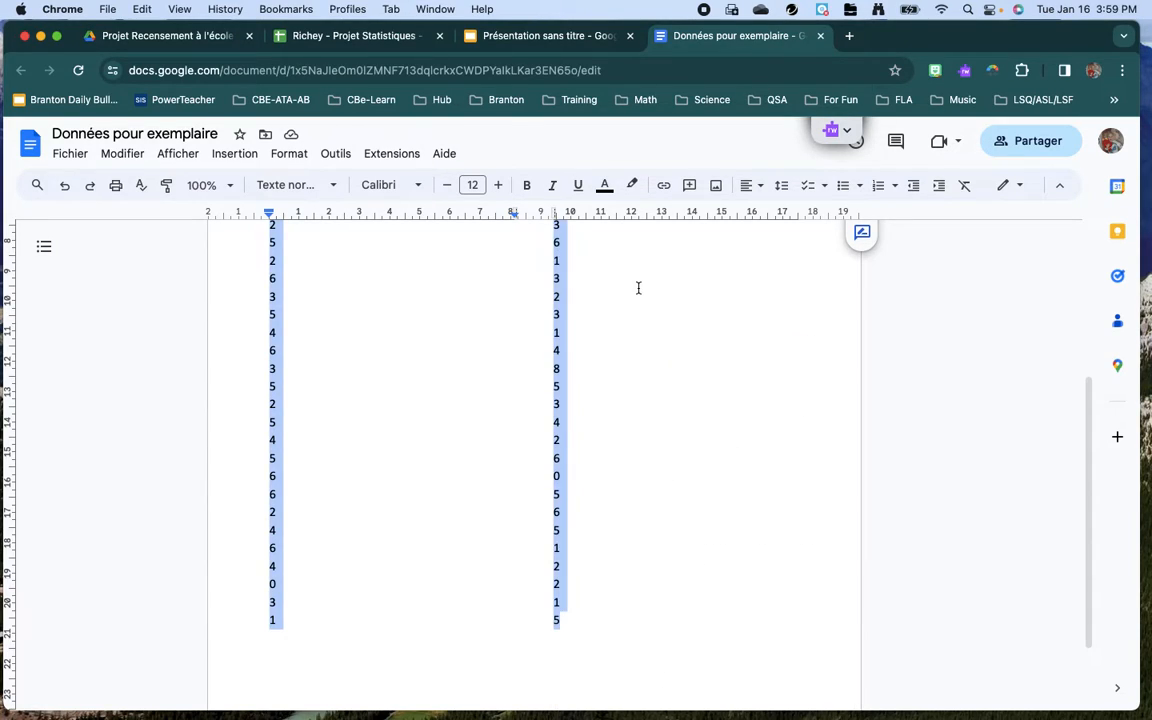
# Paste the copied responses into the Projet Statistiques spreadsheet, starting at cell A1
pyautogui.click(340, 38)
pyautogui.click(92, 260)
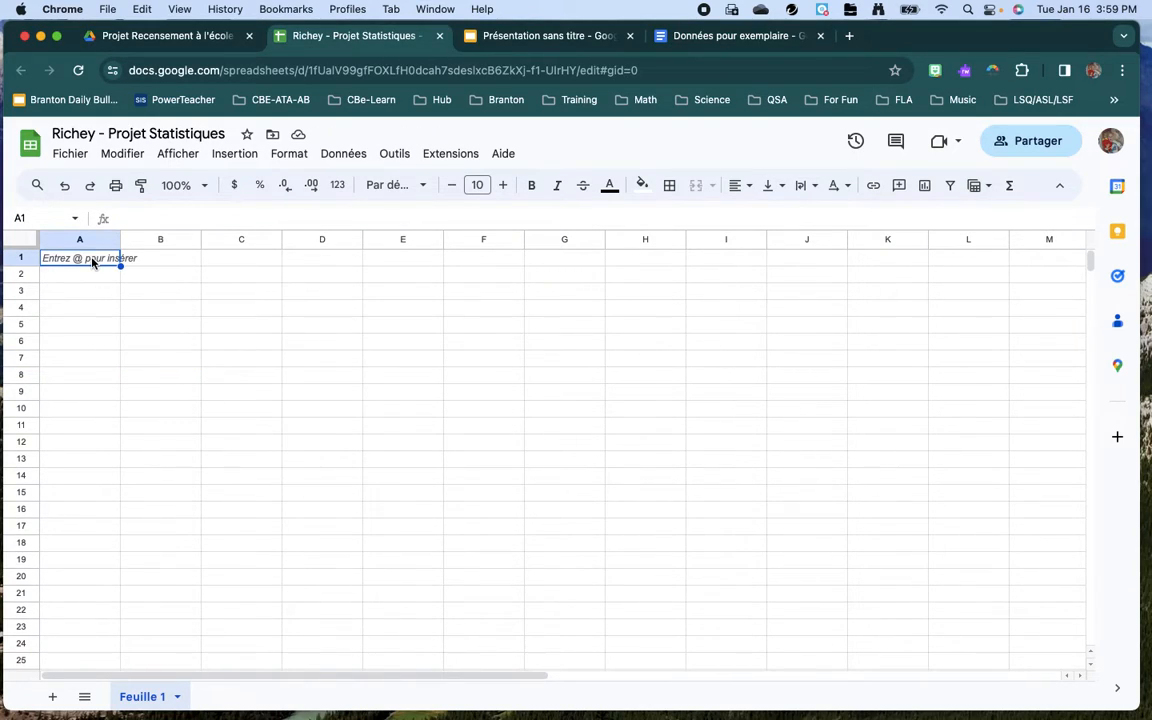
pyautogui.rightClick(92, 260)
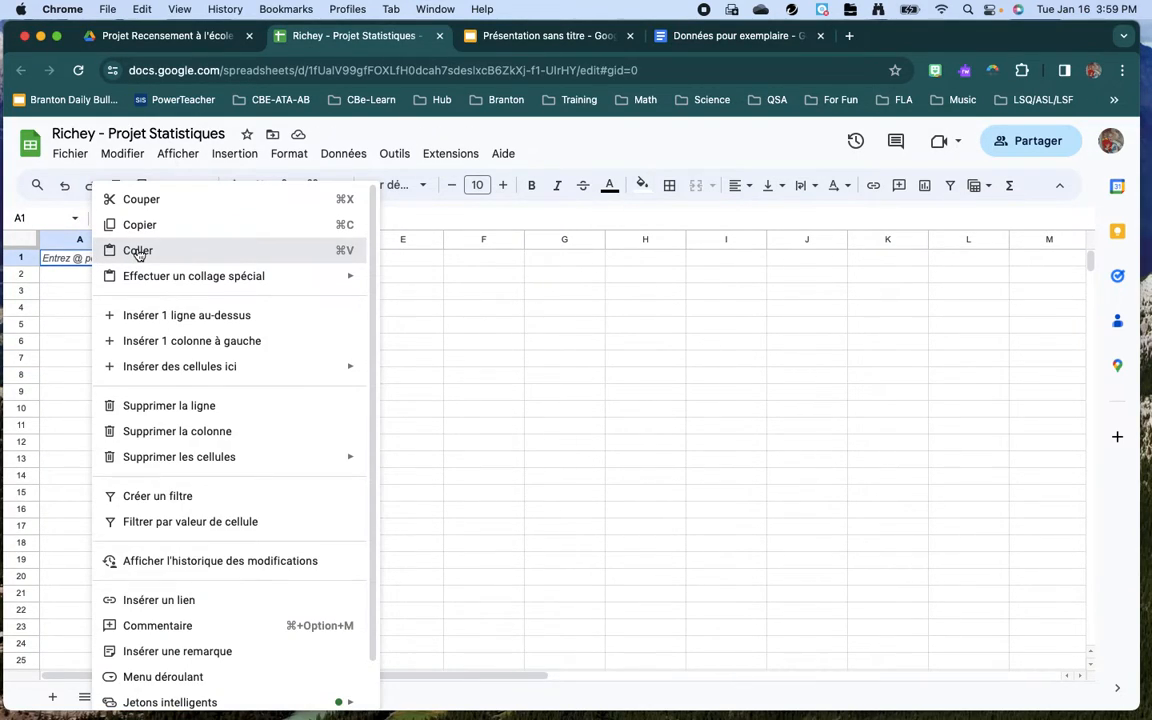
pyautogui.click(138, 251)
pyautogui.click(188, 424)
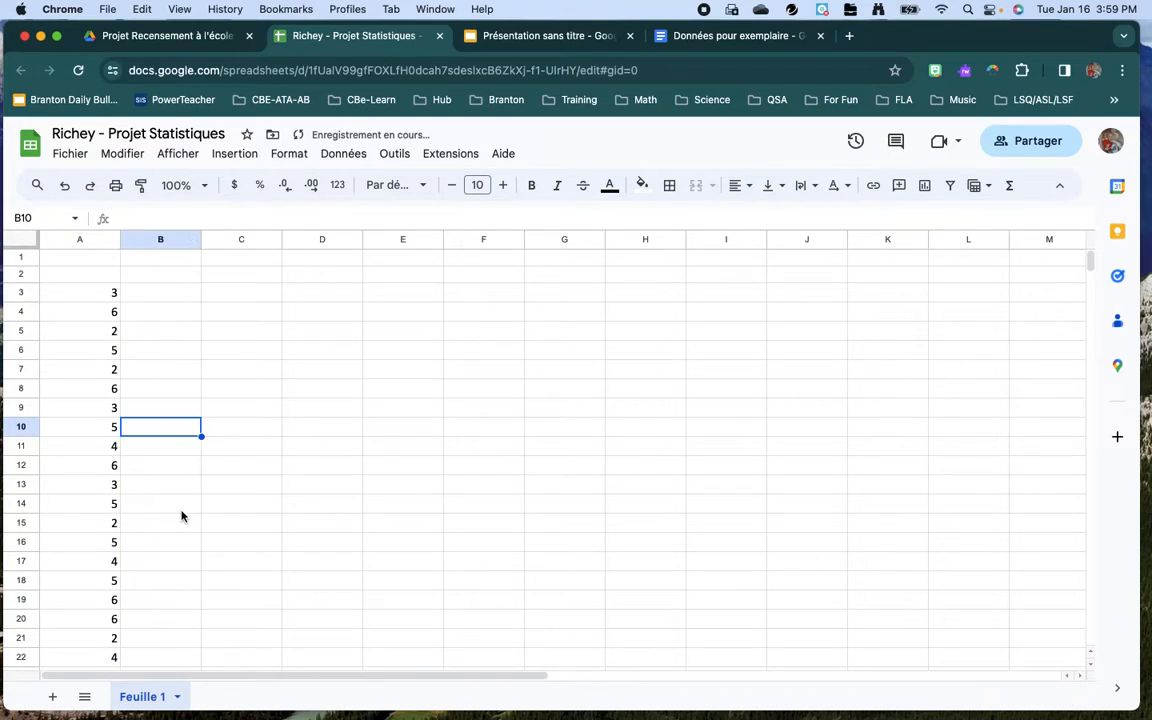
# Check the pasted list down to its end and delete empty rows 1 and 2 above the data
pyautogui.scroll(-3, 183, 514)
pyautogui.scroll(-8, 182, 515)
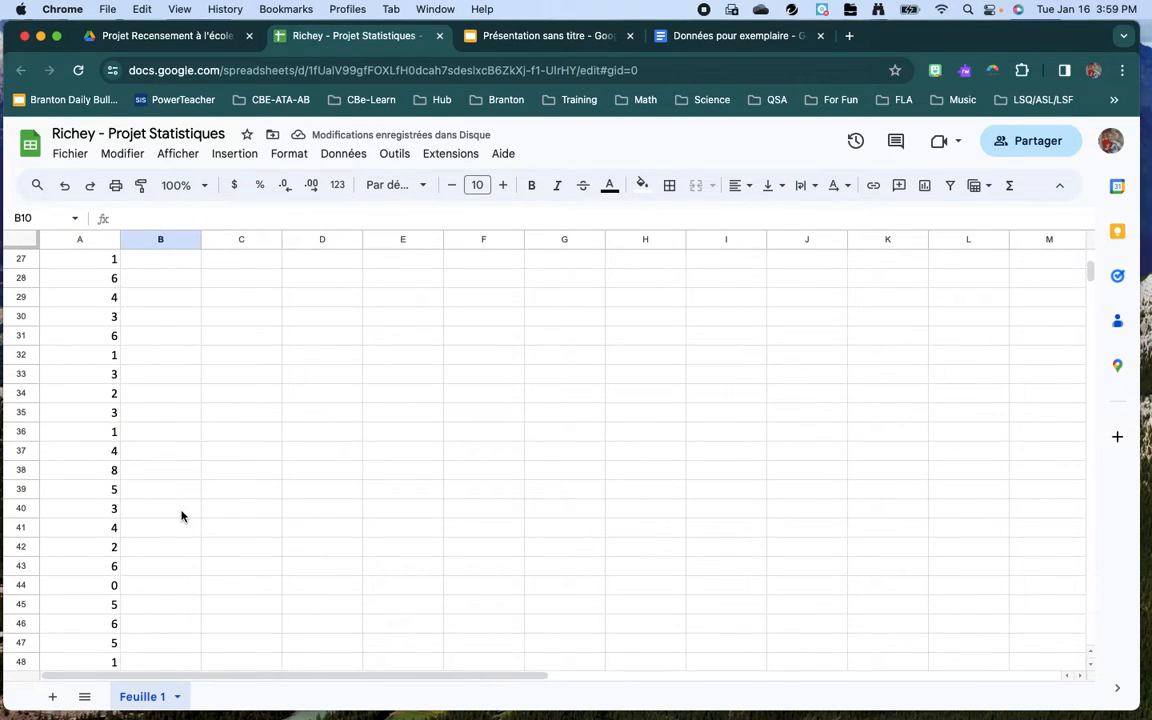
pyautogui.scroll(-1, 181, 516)
pyautogui.scroll(10, 229, 535)
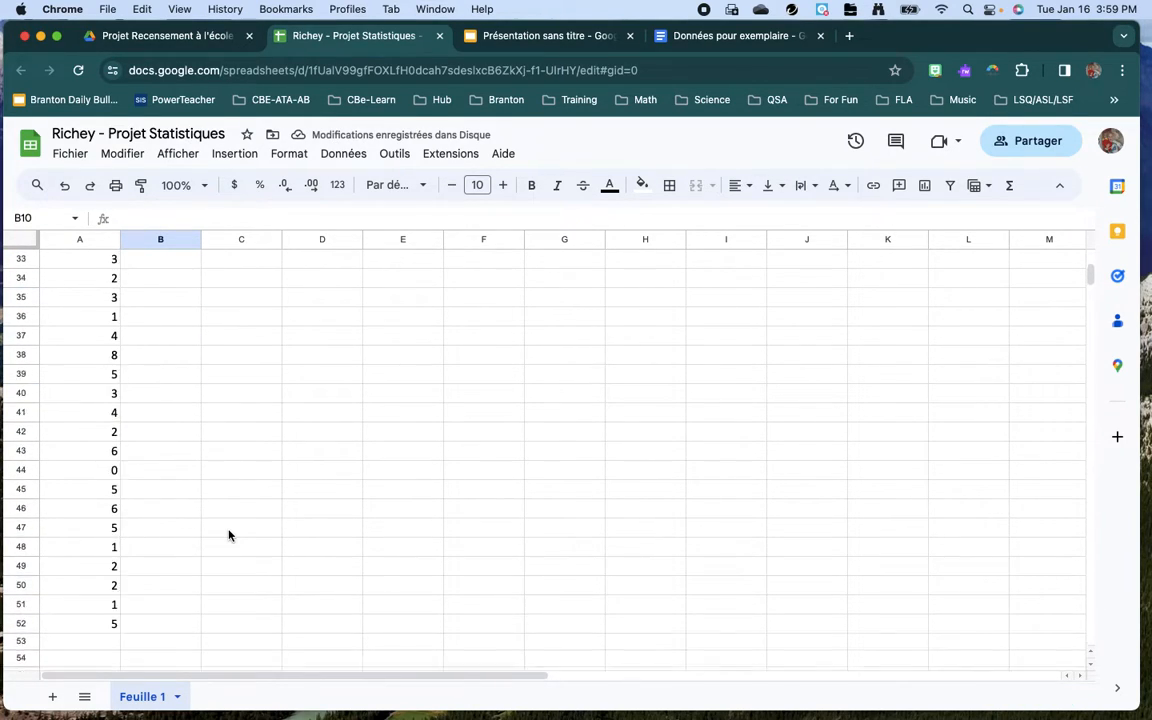
pyautogui.scroll(2, 229, 535)
pyautogui.click(180, 330)
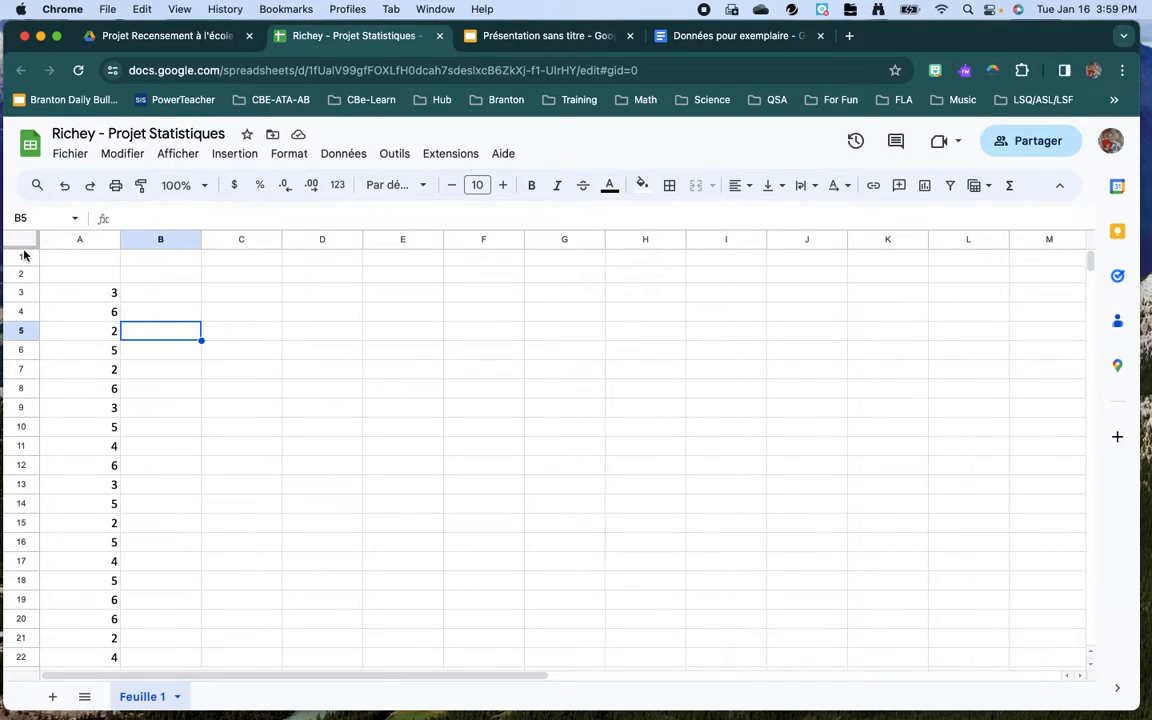
pyautogui.moveTo(22, 258); pyautogui.dragTo(24, 273)
pyautogui.rightClick(25, 275)
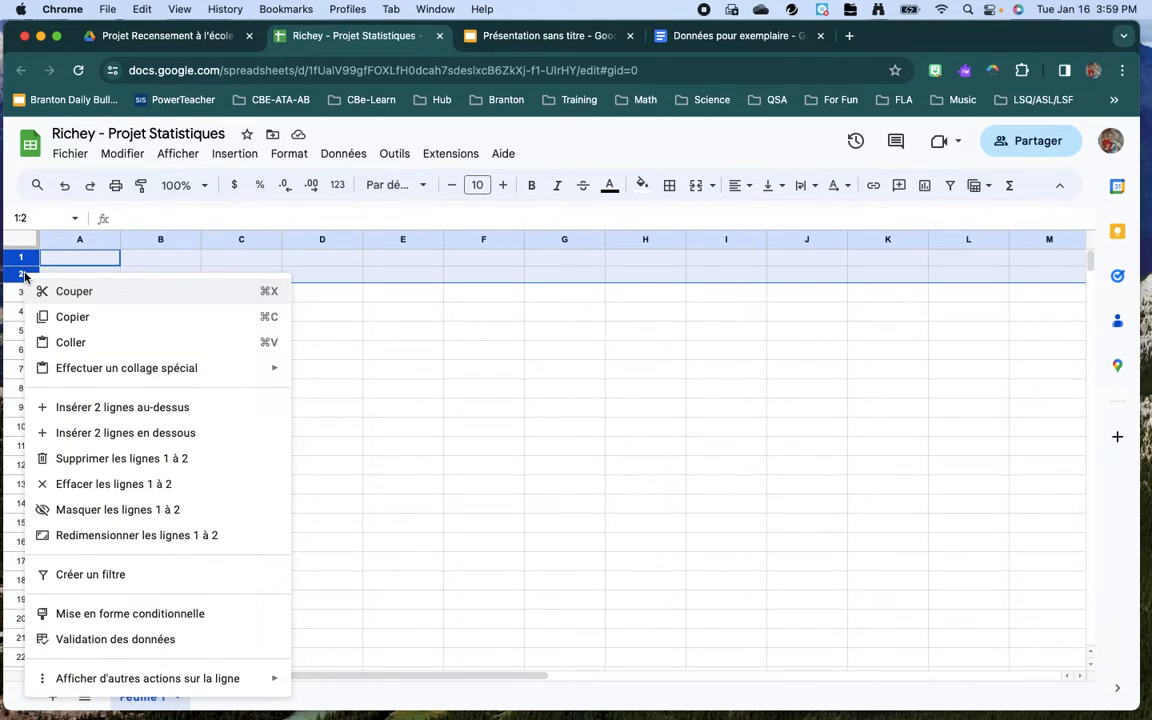
pyautogui.click(131, 460)
pyautogui.click(196, 378)
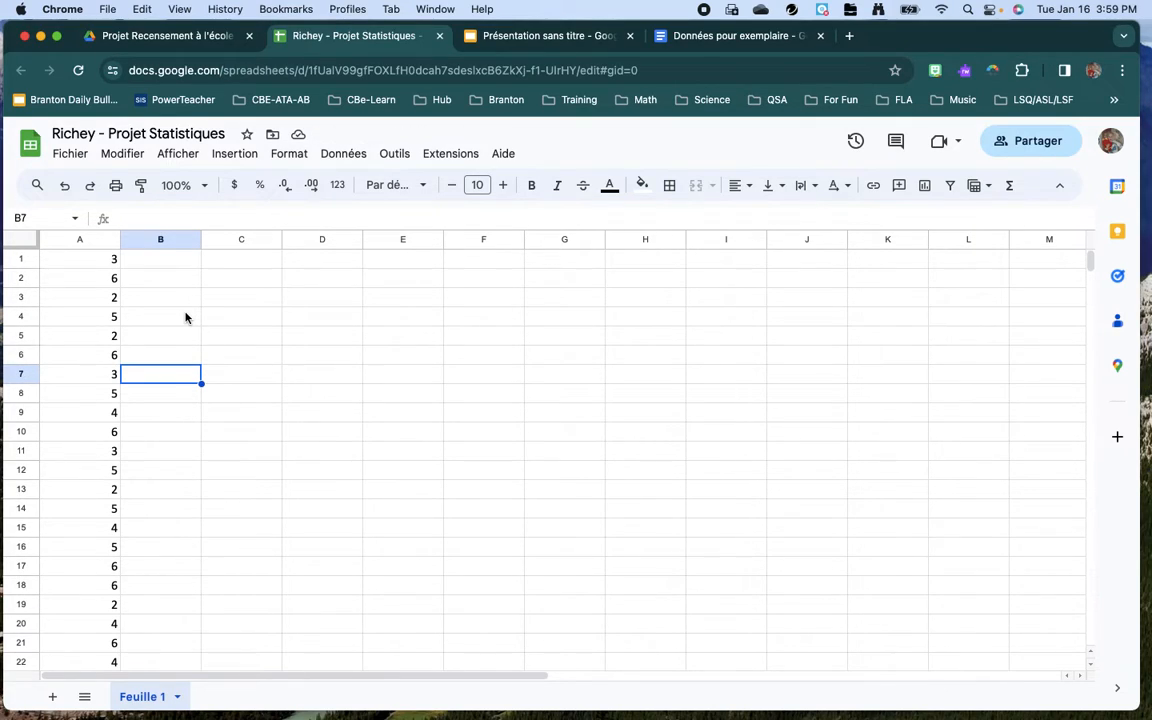
# Insert a chart based on the responses in cells A1:A50
pyautogui.click(236, 154)
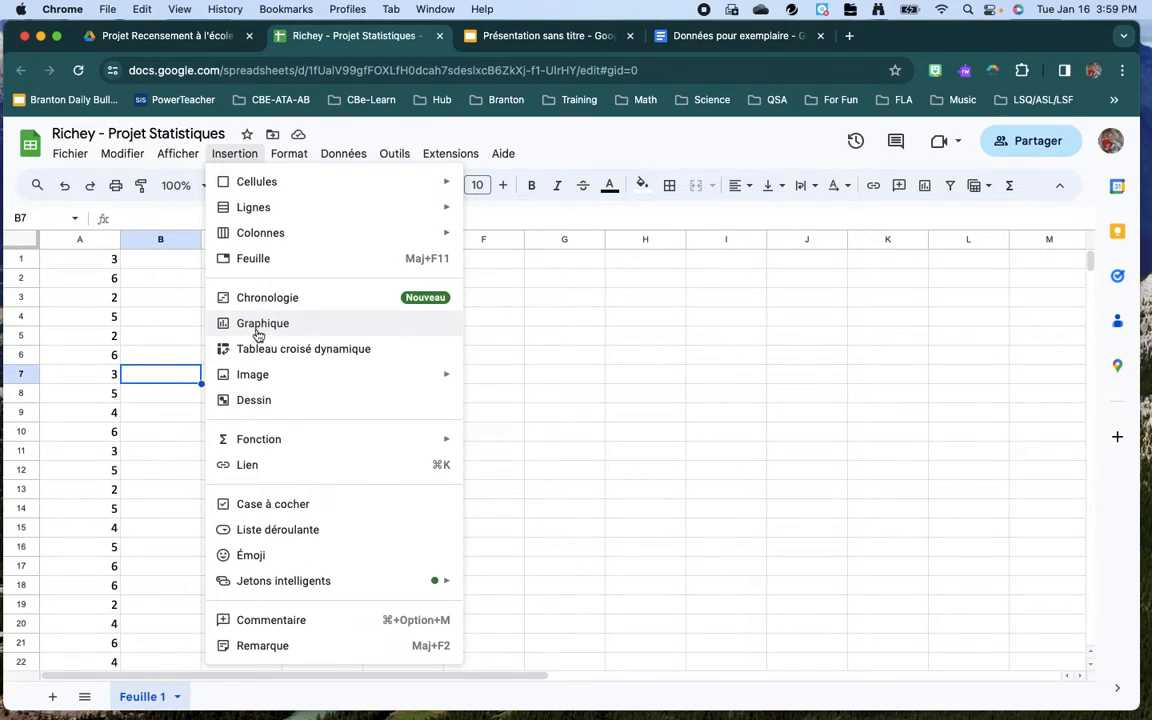
pyautogui.click(167, 319)
pyautogui.moveTo(103, 262); pyautogui.dragTo(99, 537)
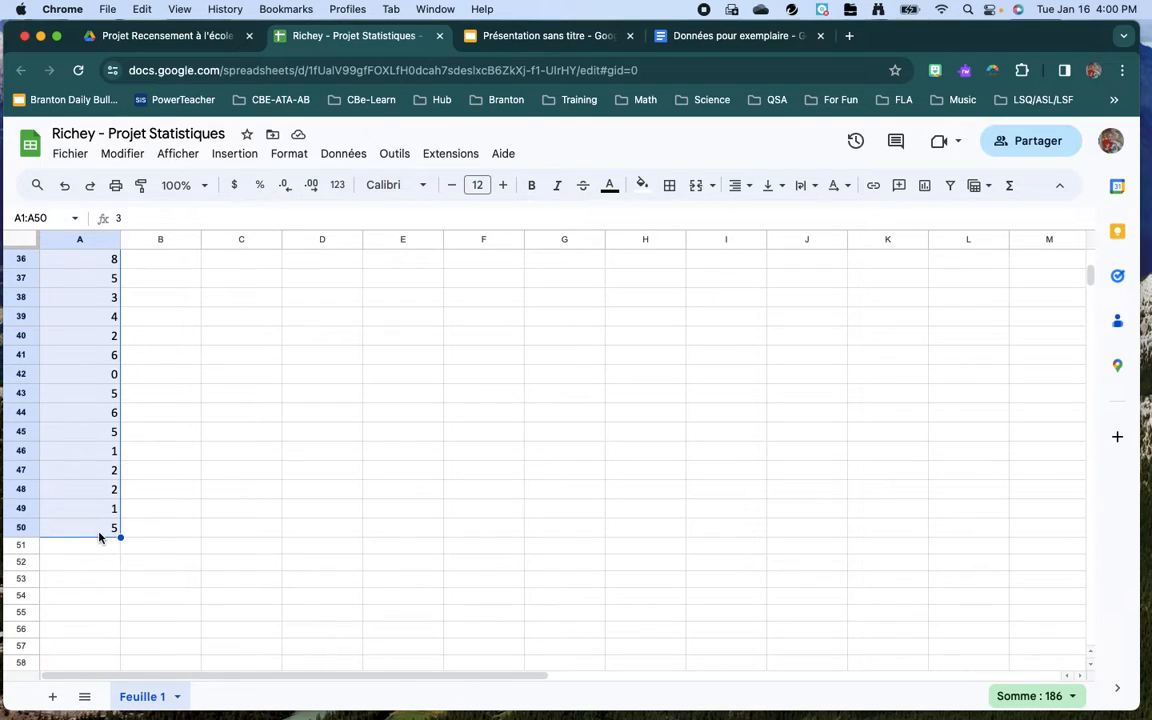
pyautogui.click(238, 155)
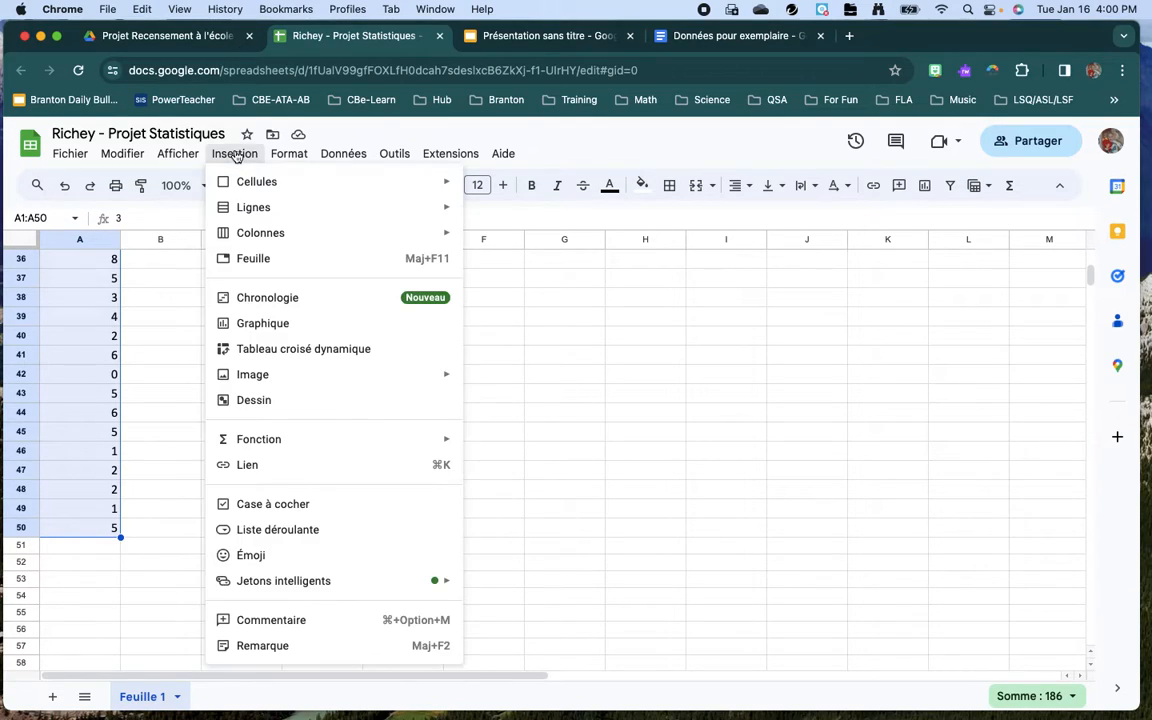
pyautogui.click(264, 328)
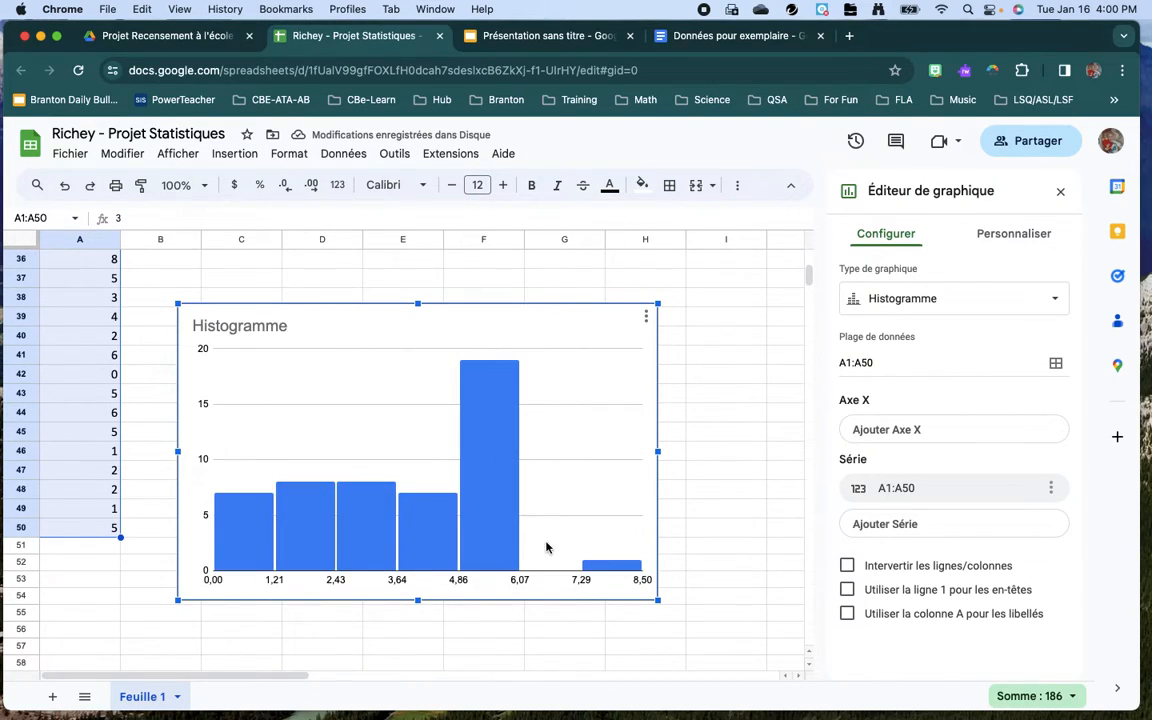
# Try the standard pie chart type on the inserted histogram and delete the chart
pyautogui.click(936, 305)
pyautogui.scroll(-5, 946, 544)
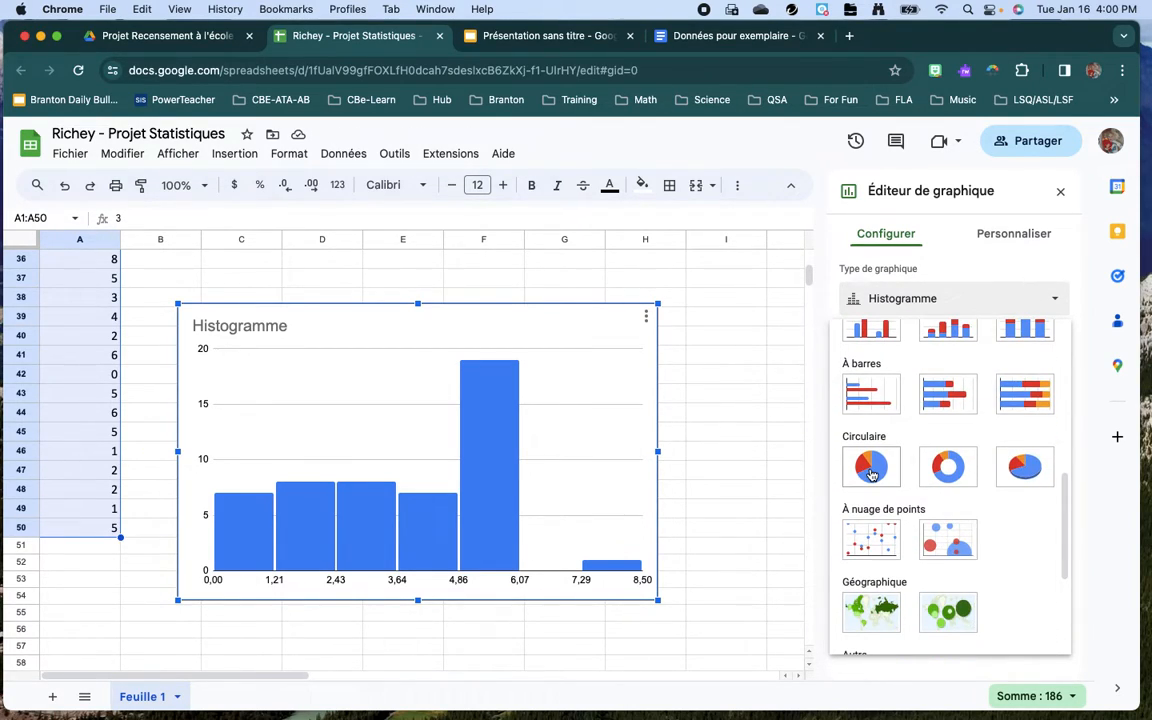
pyautogui.click(871, 468)
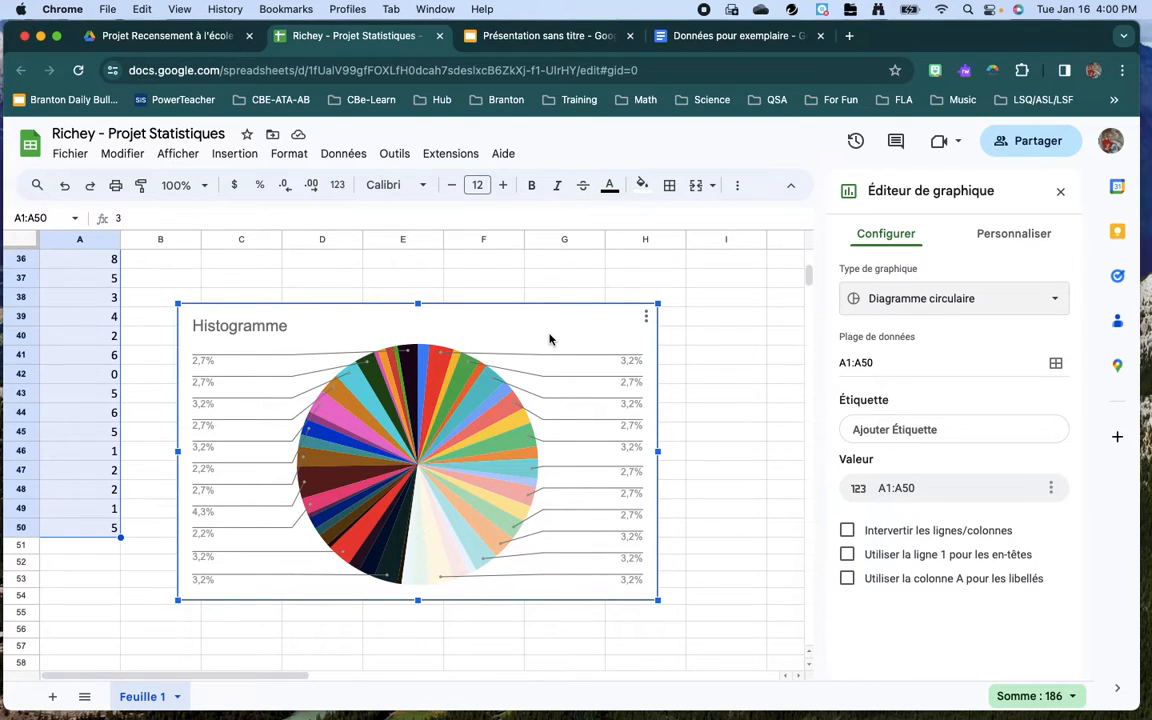
pyautogui.press('Delete')
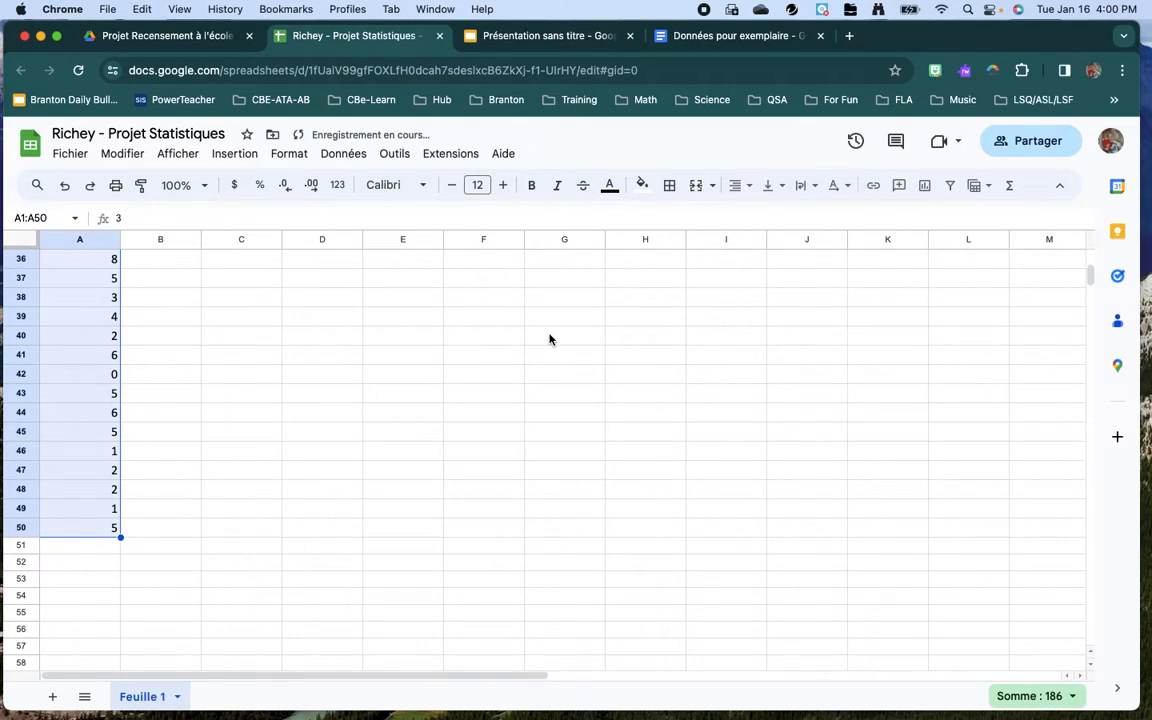
# Sort the sheet by column A from A to Z and check the sorted responses down to the end of the list
pyautogui.scroll(5, 308, 393)
pyautogui.scroll(7, 308, 393)
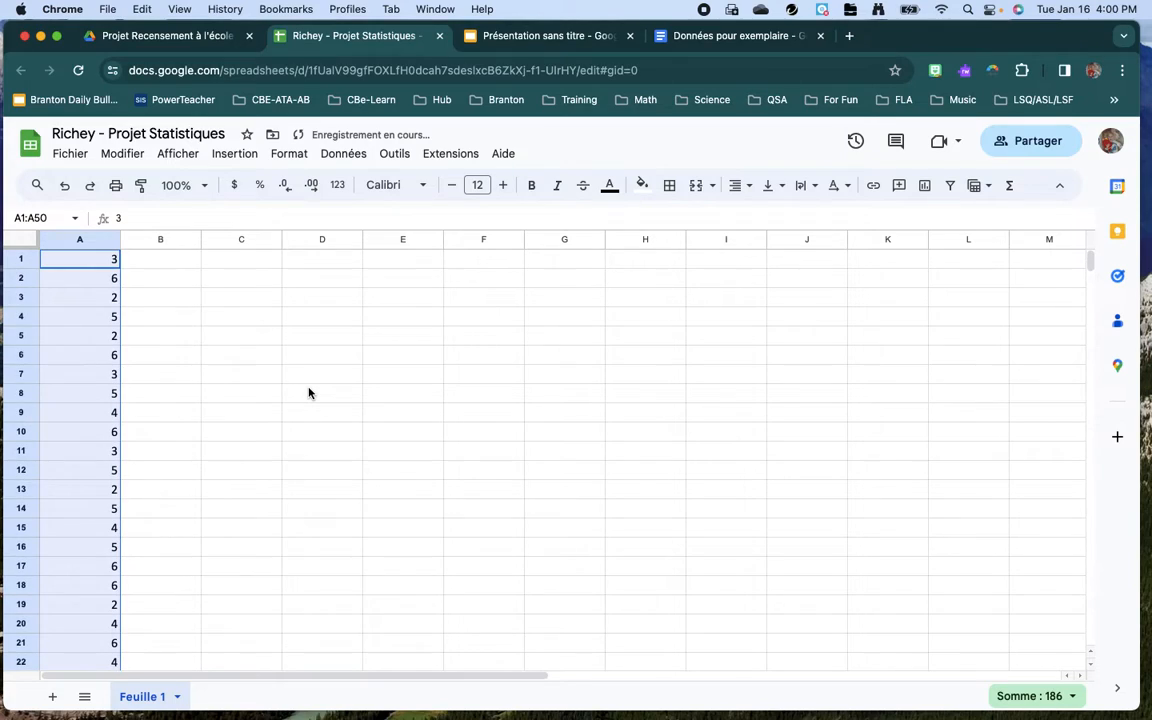
pyautogui.click(185, 316)
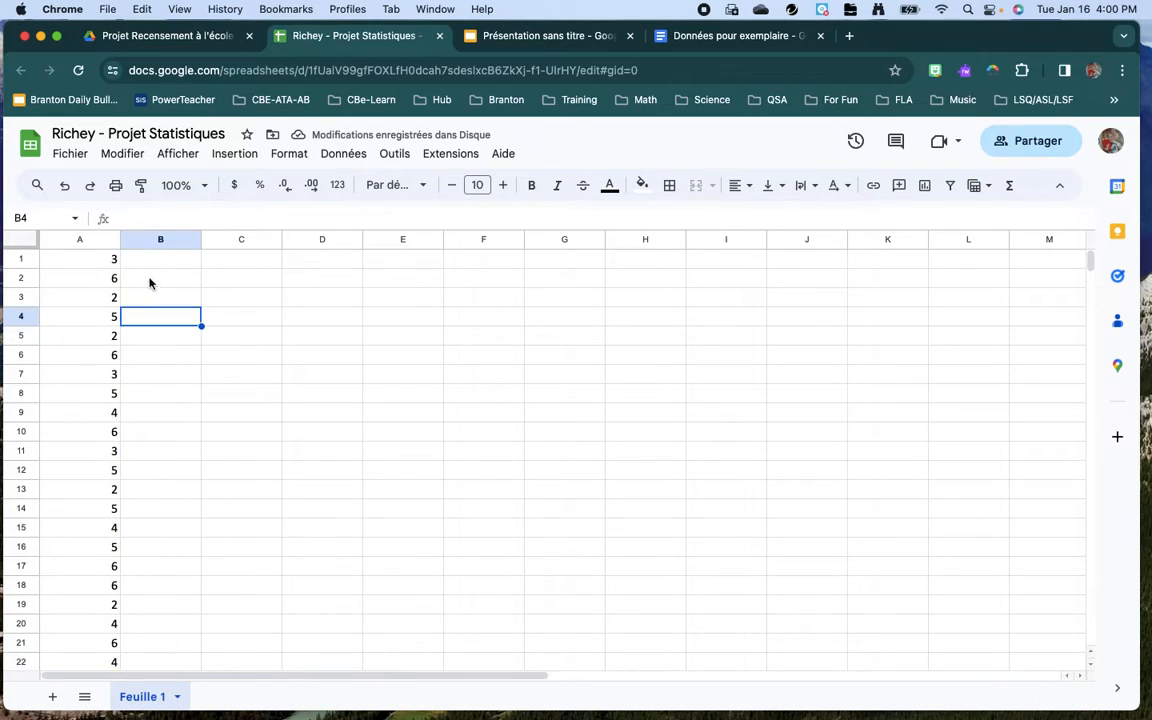
pyautogui.click(83, 240)
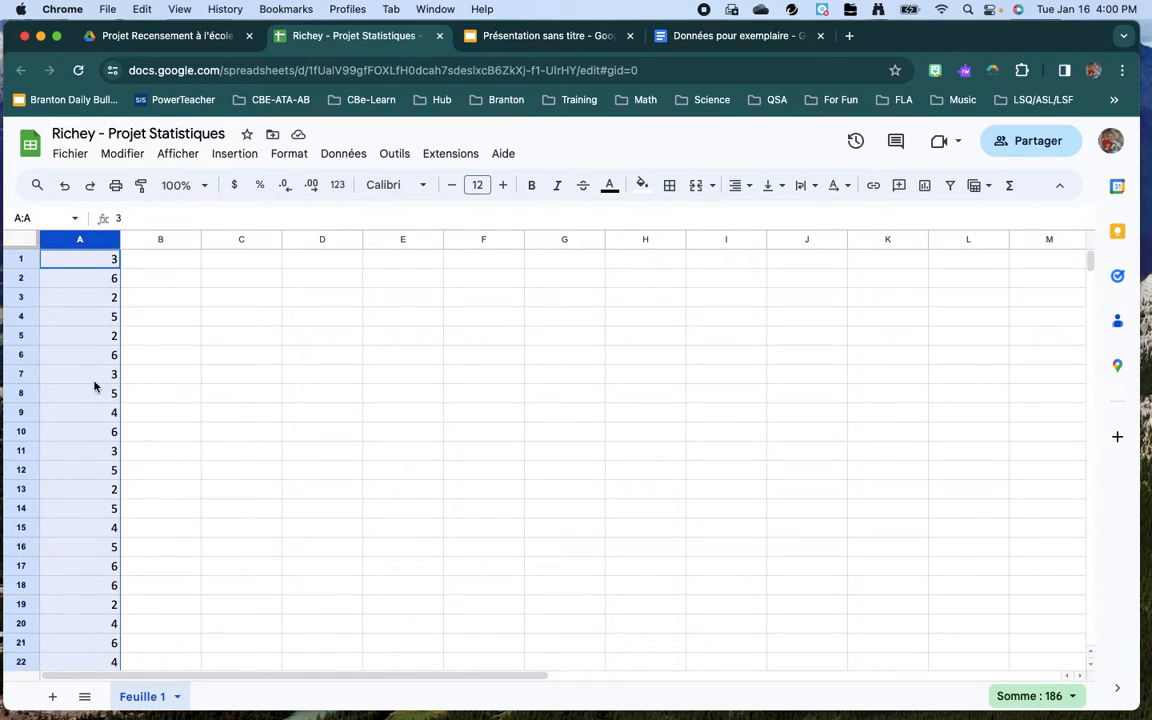
pyautogui.rightClick(80, 241)
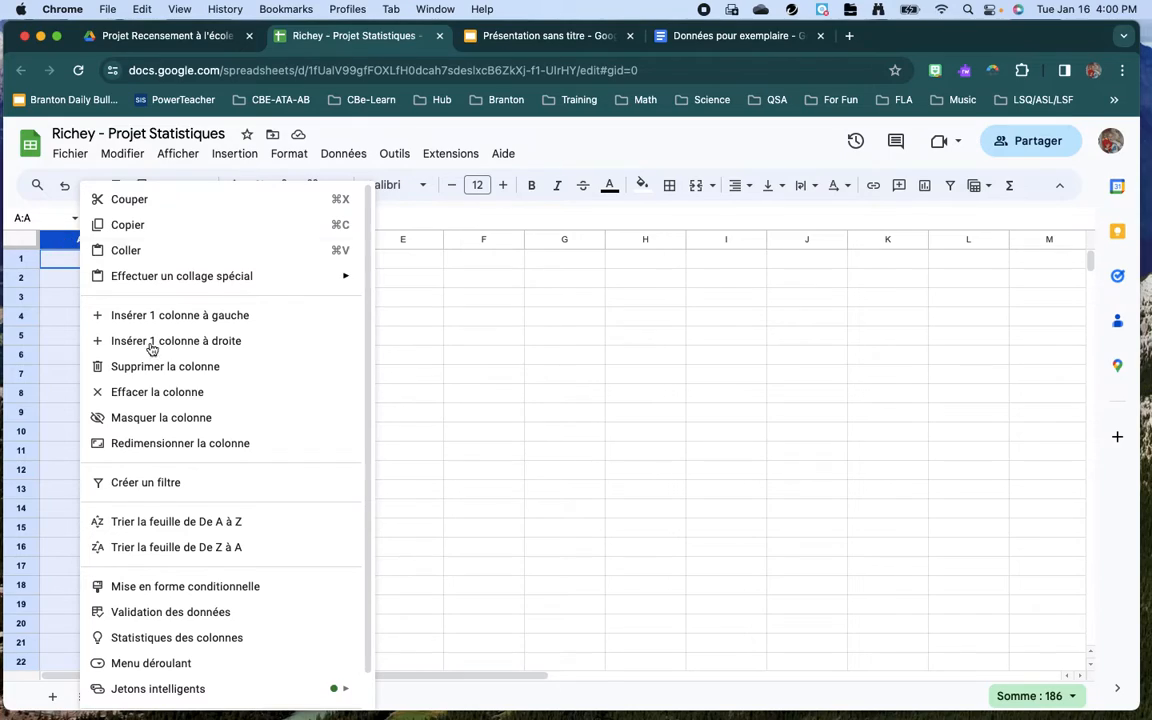
pyautogui.click(185, 526)
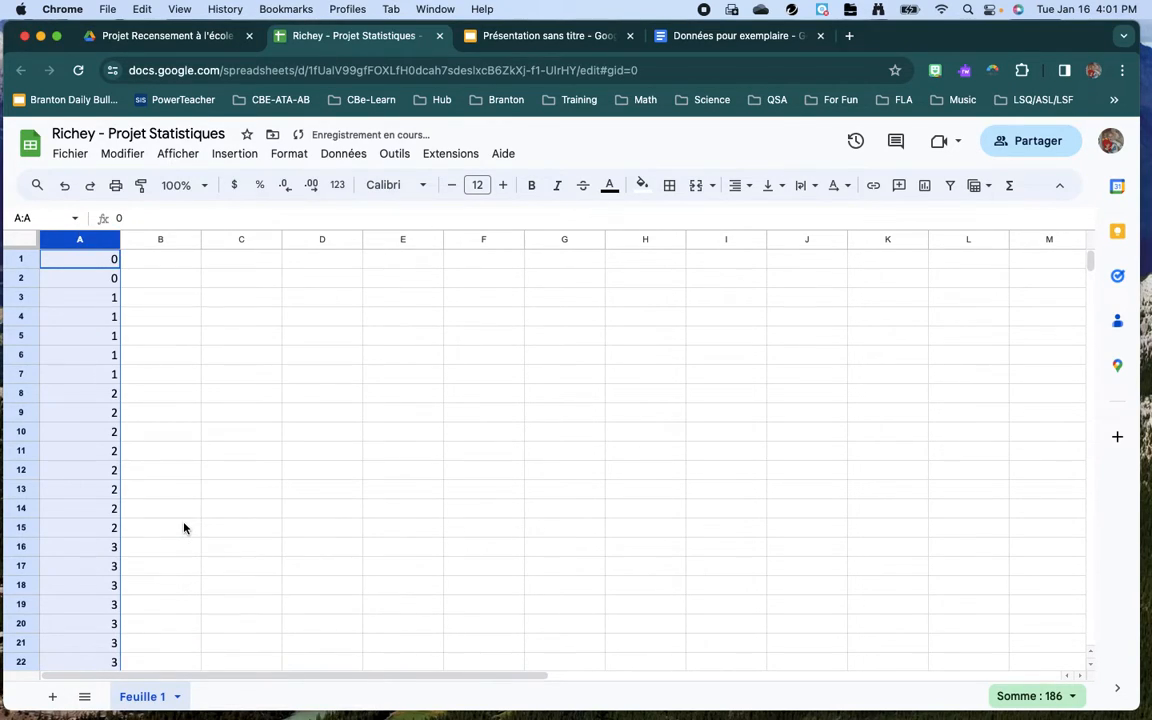
pyautogui.click(159, 319)
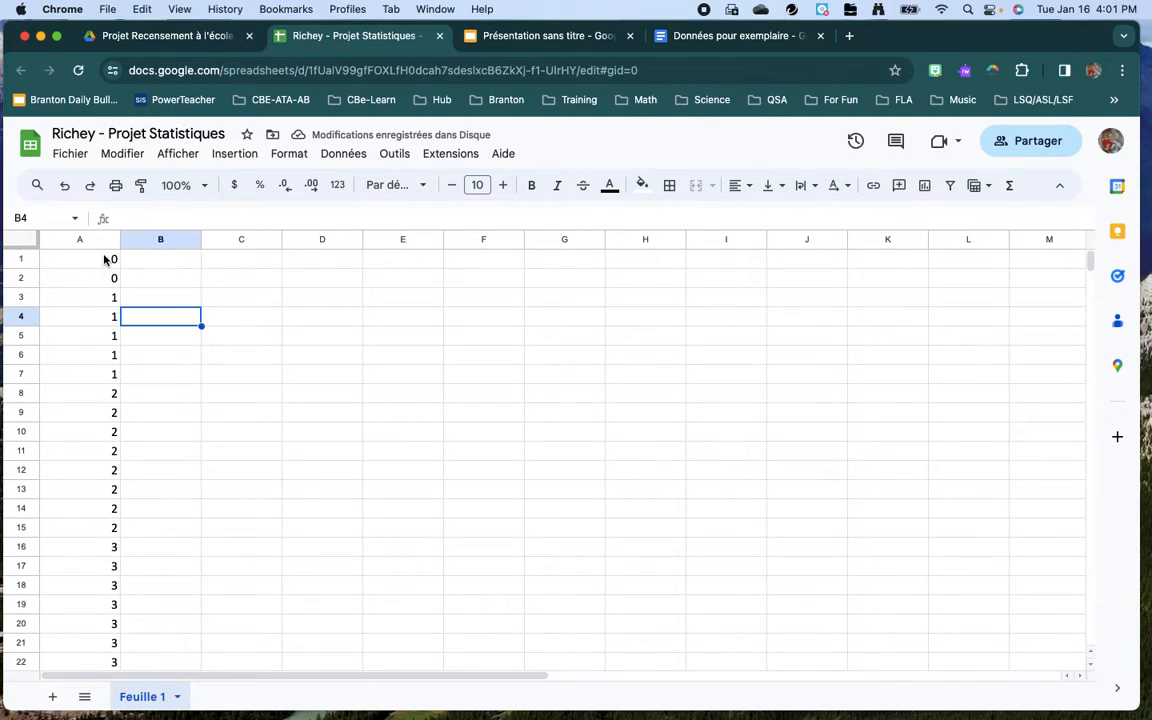
pyautogui.scroll(-5, 101, 336)
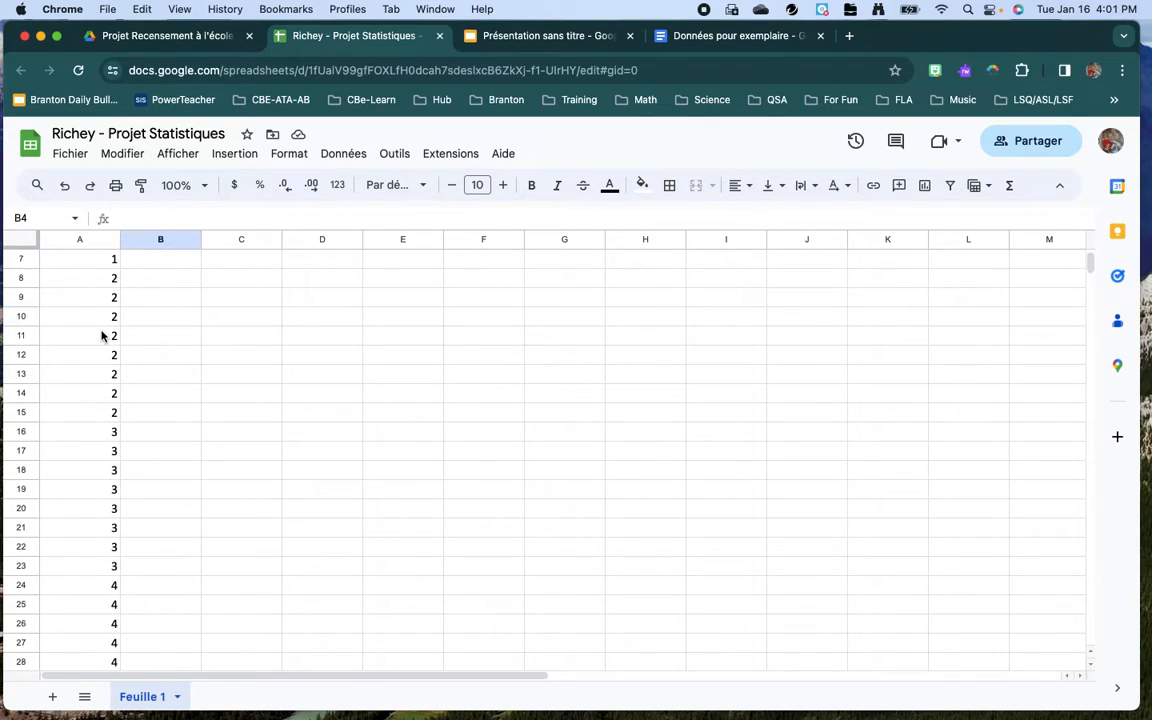
pyautogui.scroll(-10, 101, 336)
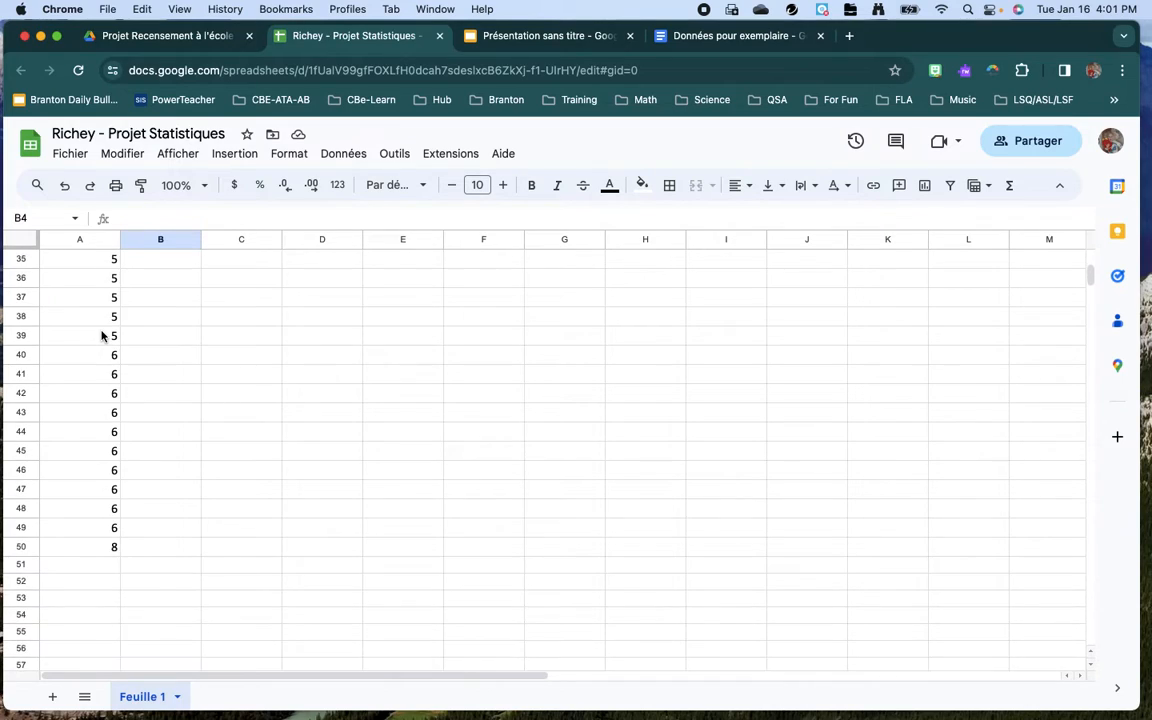
pyautogui.scroll(15, 92, 488)
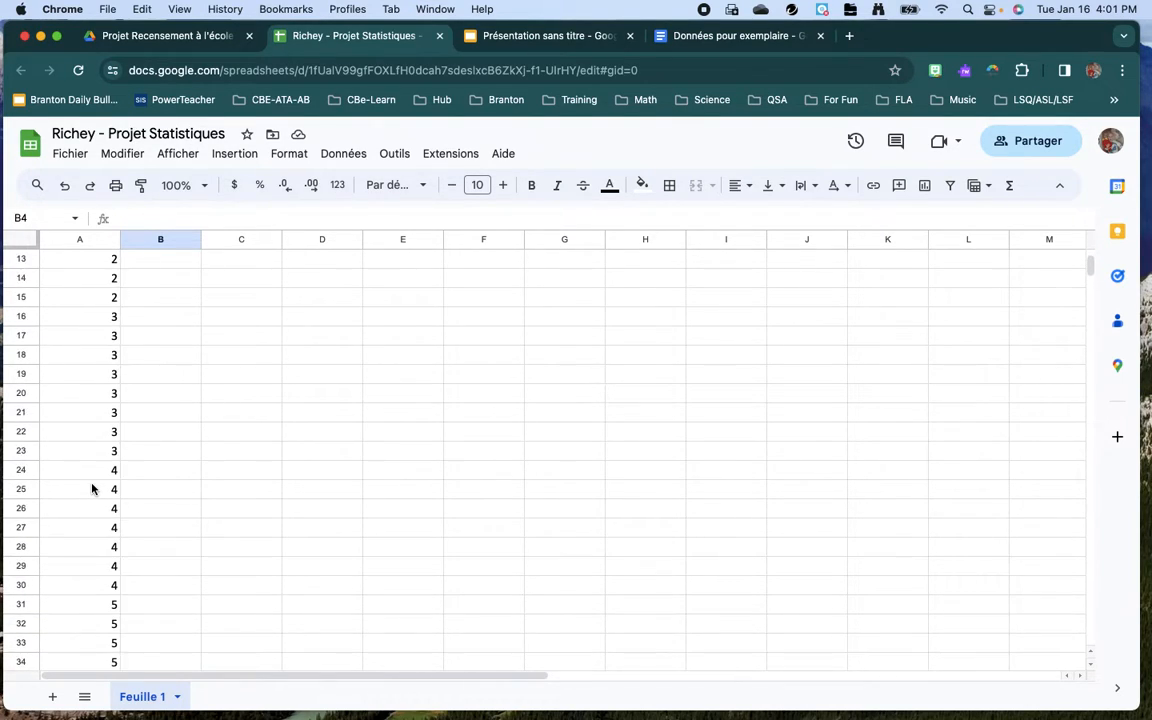
# Enter the label "Sujet :" in cell C1 and the topic "Jours d'activité physique dans une semaine" in D1
pyautogui.click(248, 263)
pyautogui.write('Su')
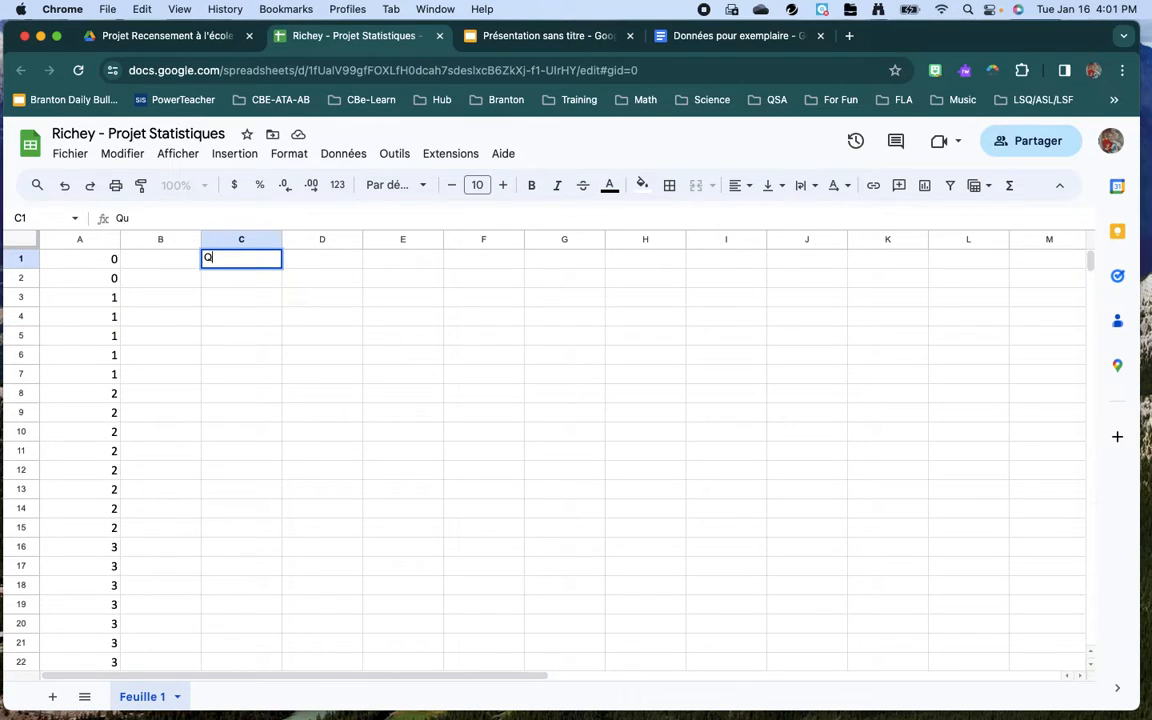
pyautogui.write('jet:')
pyautogui.write(':')
pyautogui.press('Tab')
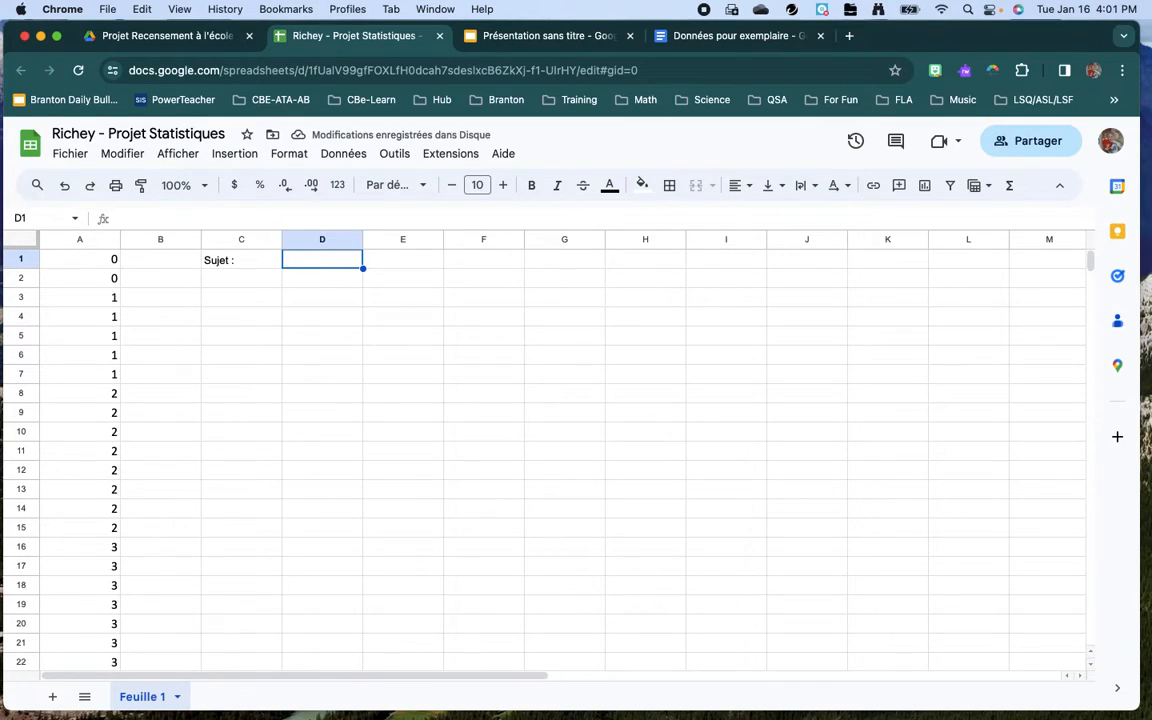
pyautogui.write("Jours d'a")
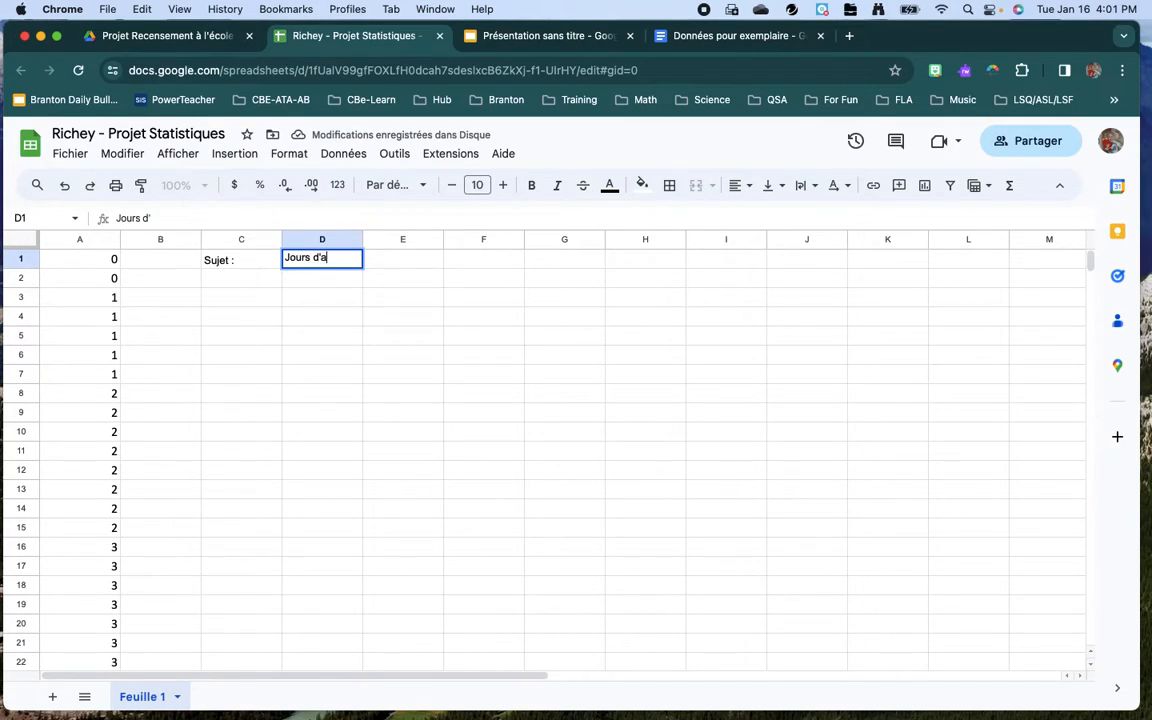
pyautogui.write('ctivité p')
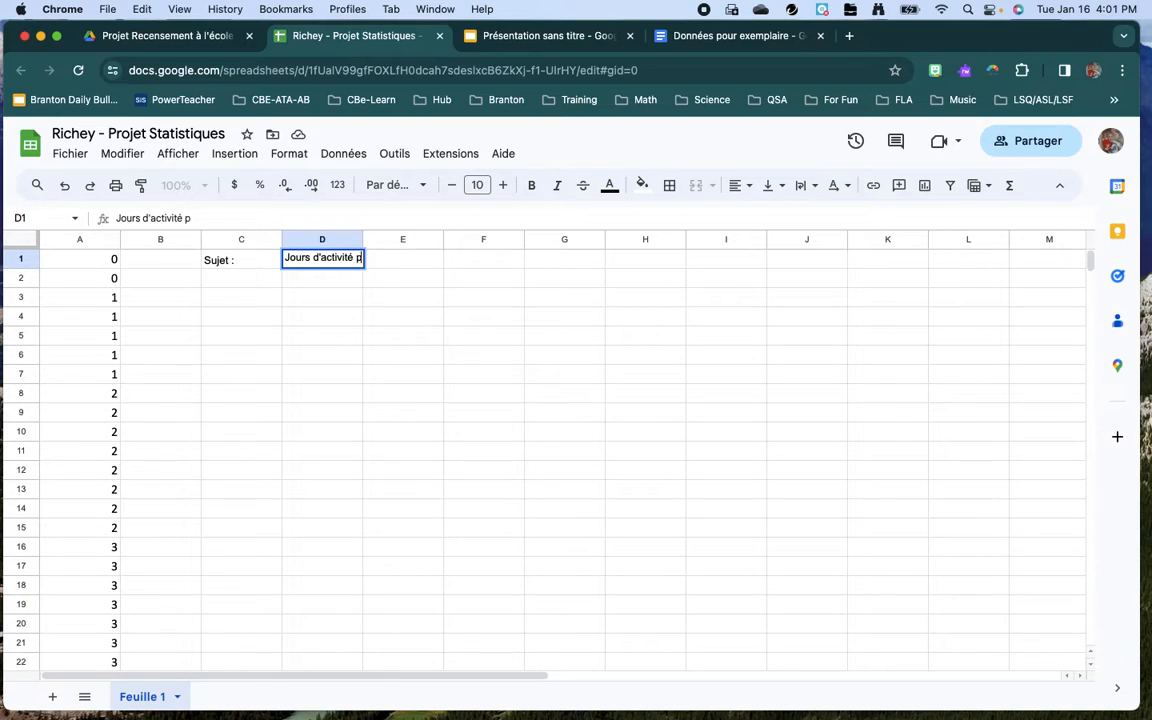
pyautogui.write('hysique dans')
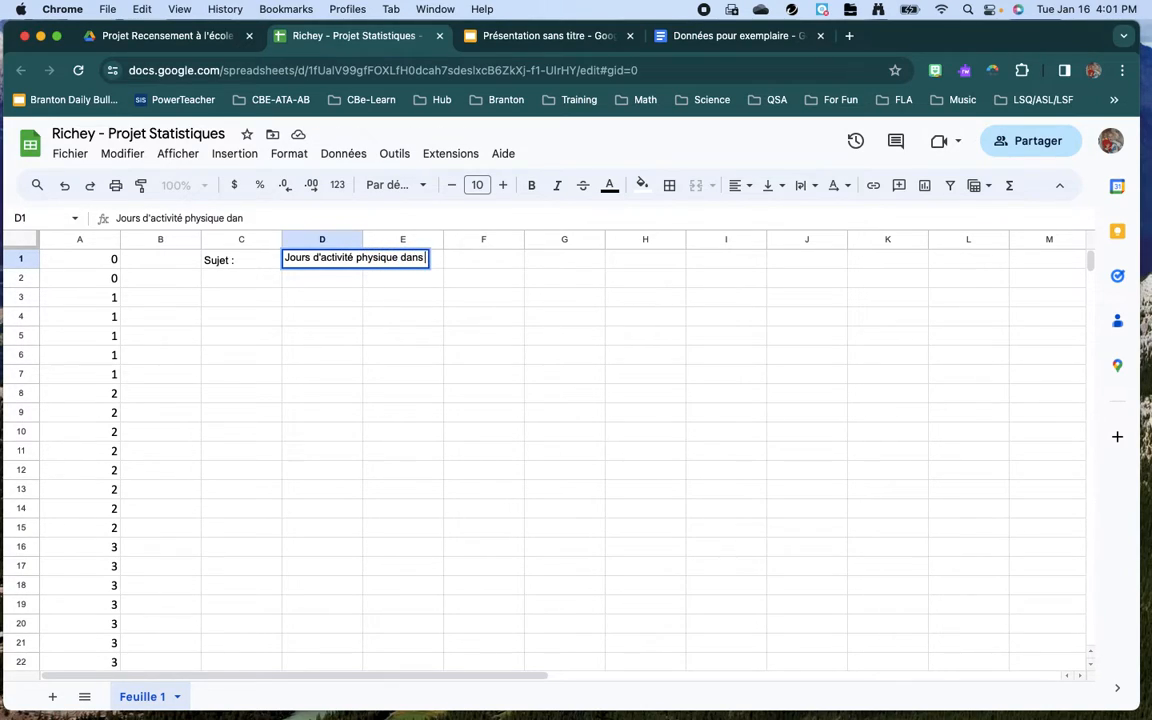
pyautogui.write(' une semaine')
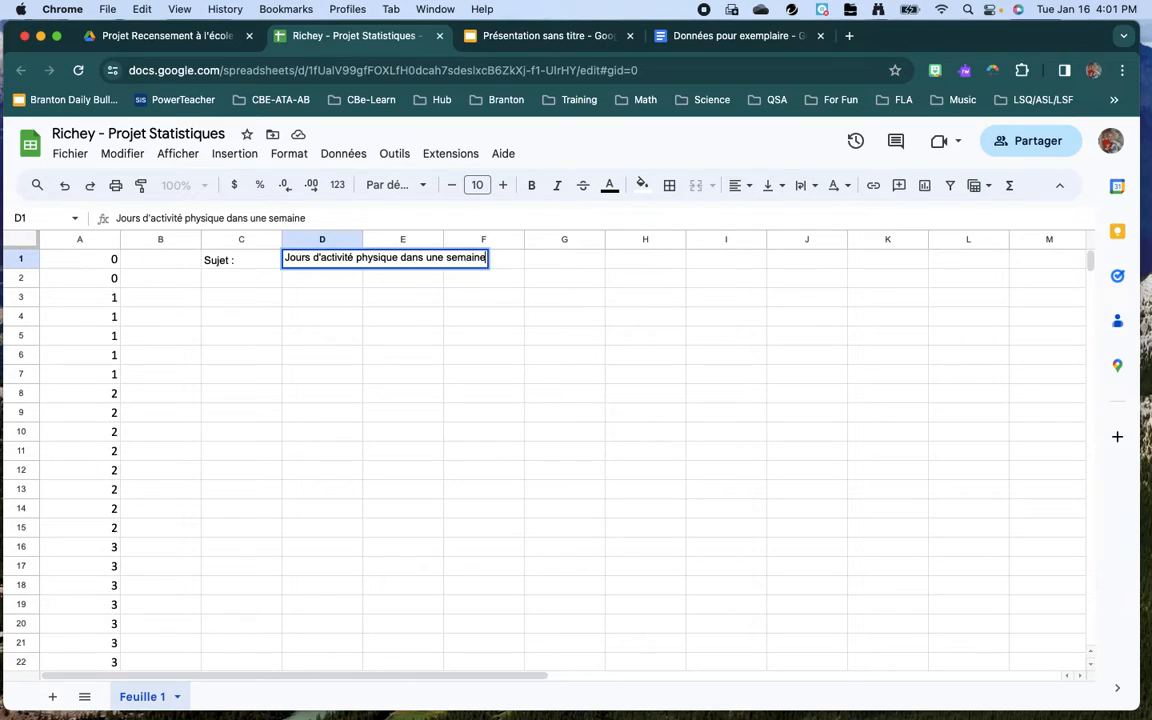
pyautogui.press('Return')
# Enter the heading "Jours" in cell C3 and list the values 0 to 7 below it in C4:C11
pyautogui.click(241, 278)
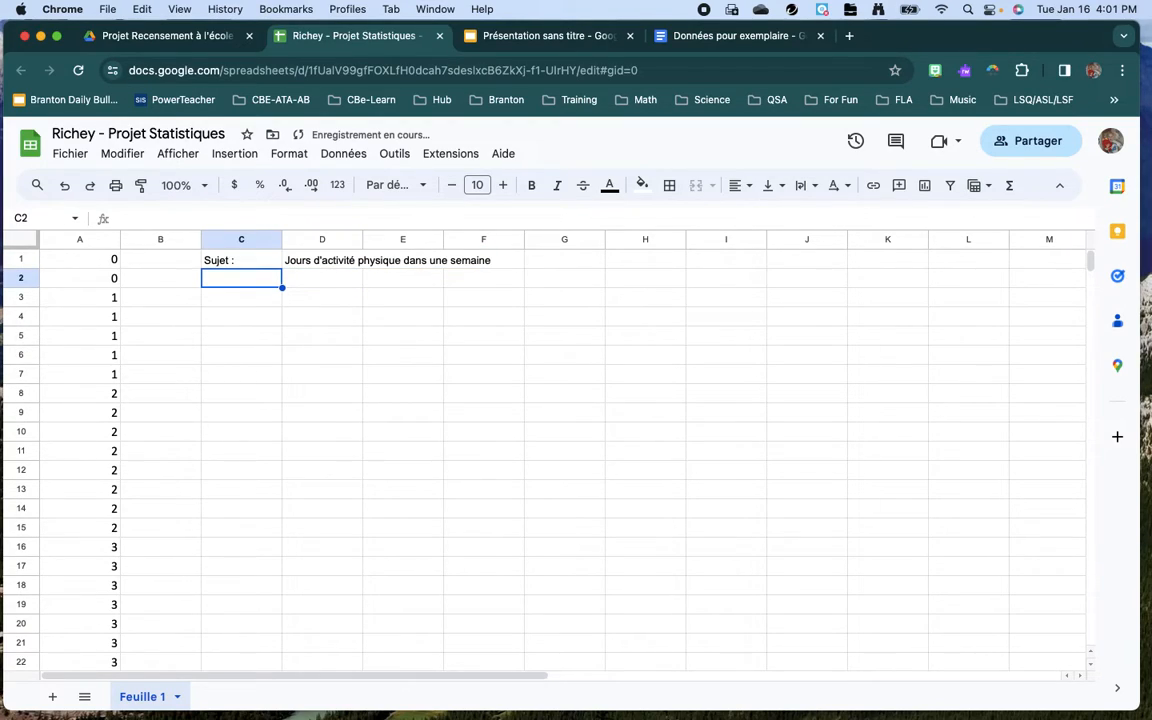
pyautogui.click(241, 297)
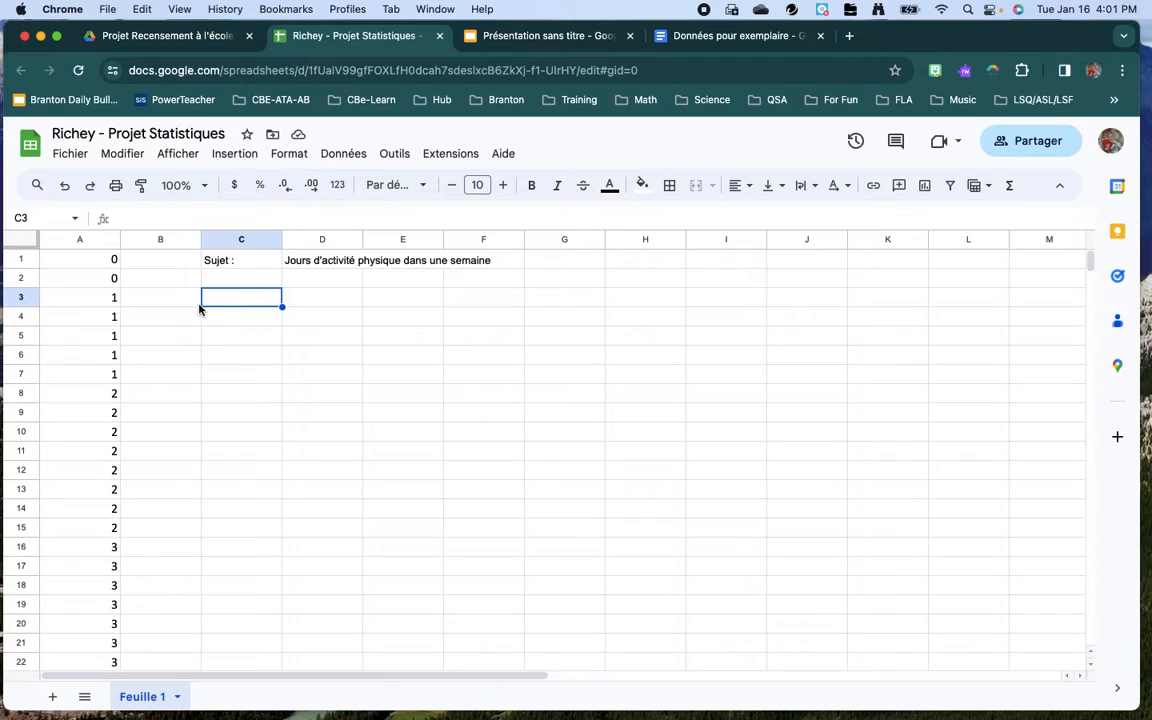
pyautogui.write('Jours')
pyautogui.press('Return')
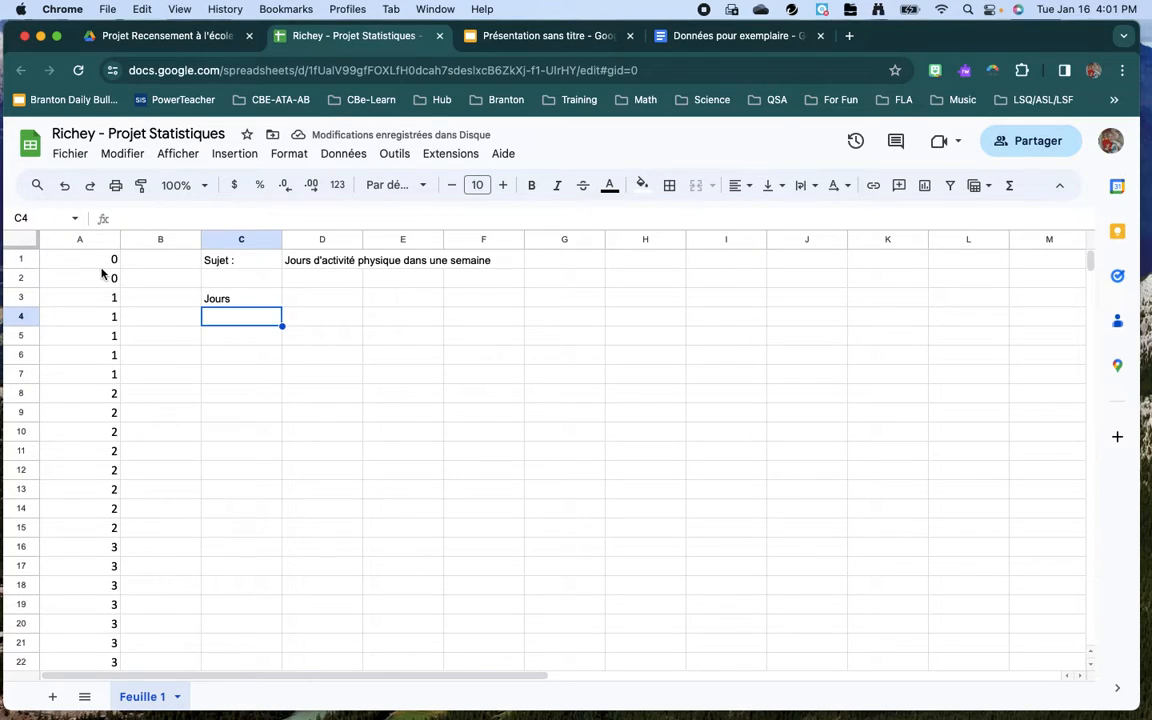
pyautogui.write('0')
pyautogui.press('Return')
pyautogui.write('1')
pyautogui.press('Return')
pyautogui.write('2')
pyautogui.press('Return')
pyautogui.write('3')
pyautogui.press('Return')
pyautogui.write('4')
pyautogui.press('Return')
pyautogui.write('5')
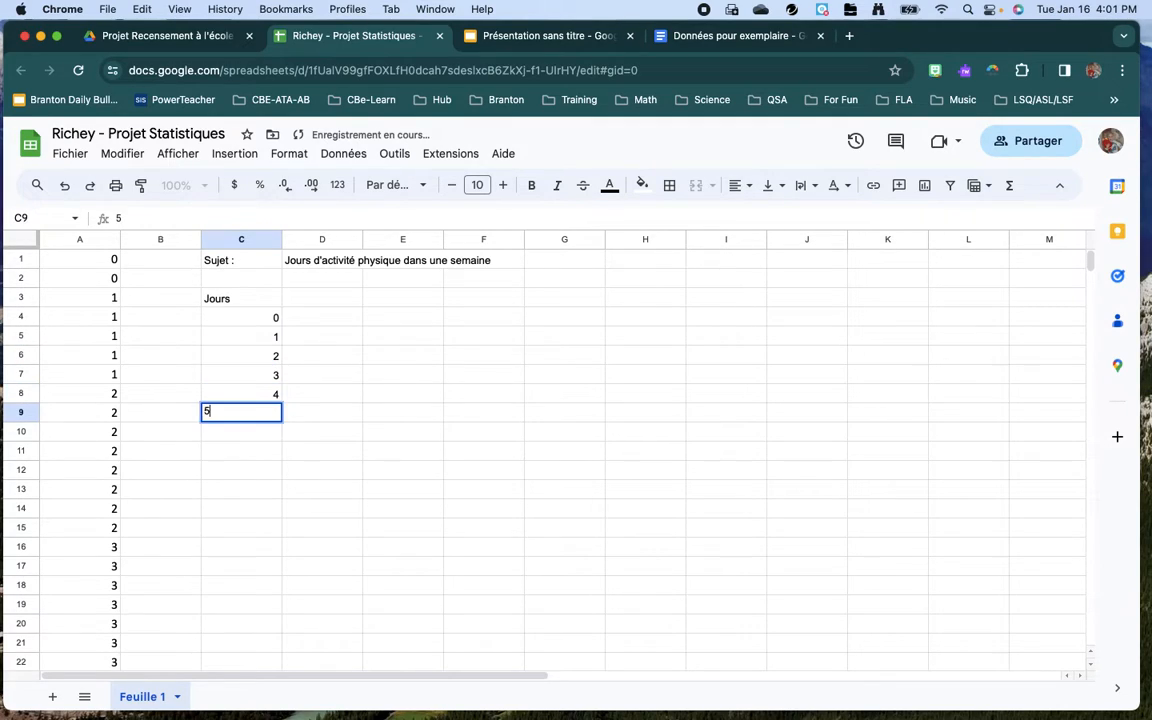
pyautogui.press('Return')
pyautogui.write('6')
pyautogui.press('Return')
pyautogui.write('7')
pyautogui.press('Return')
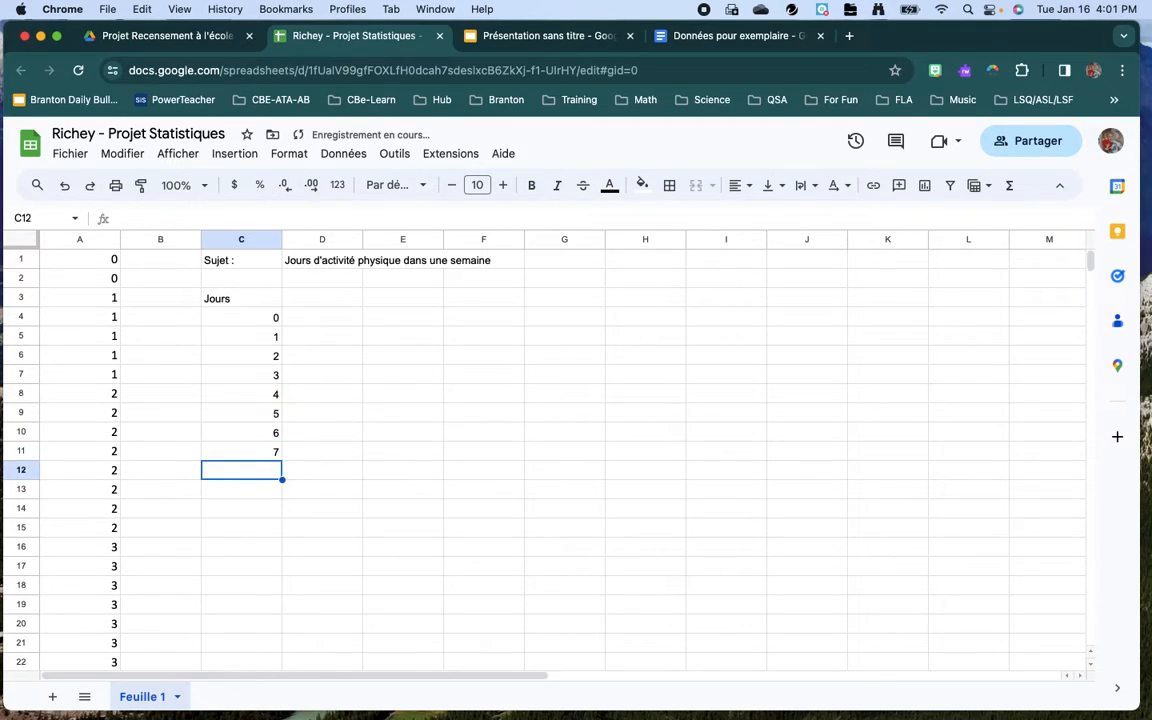
# Add the heading "Fréquence" in cell D3 beside the "Jours" column
pyautogui.moveTo(257, 318); pyautogui.dragTo(257, 457)
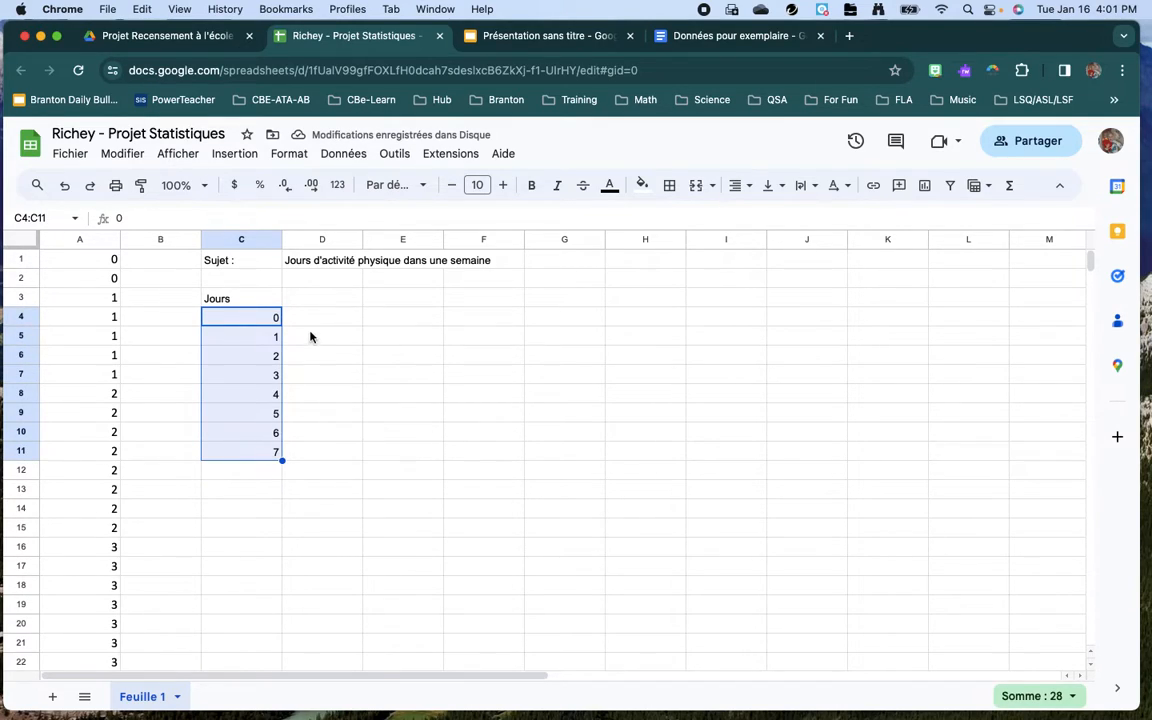
pyautogui.click(311, 302)
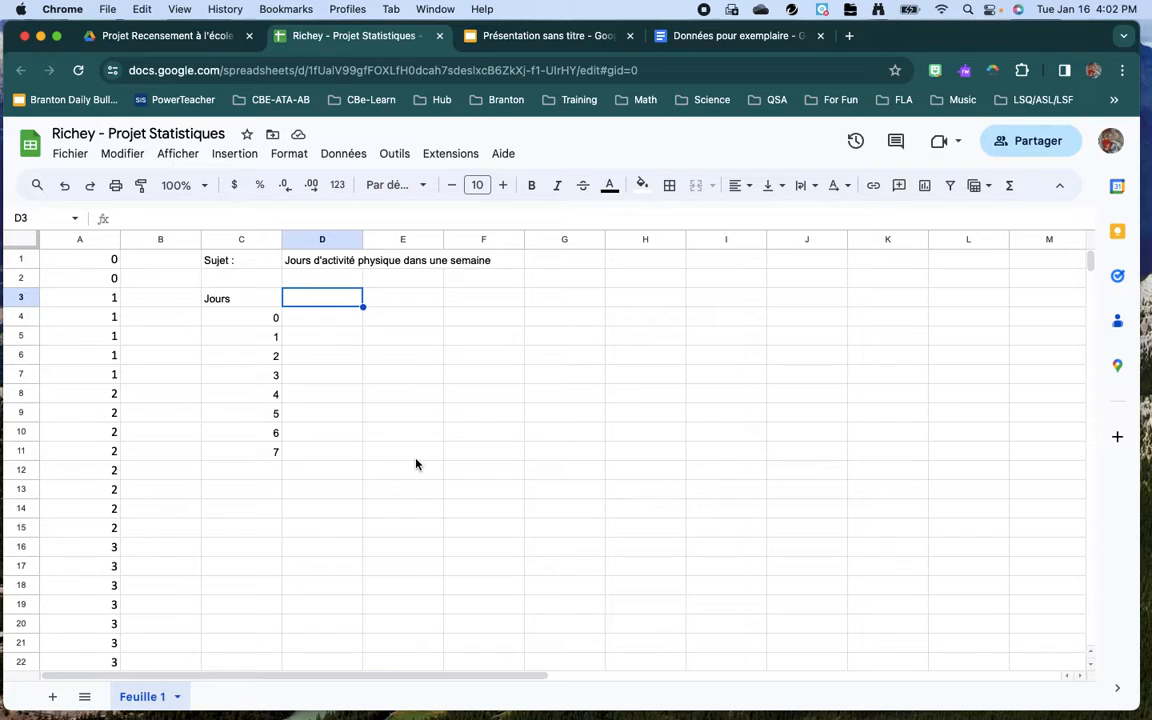
pyautogui.write('Fréquence')
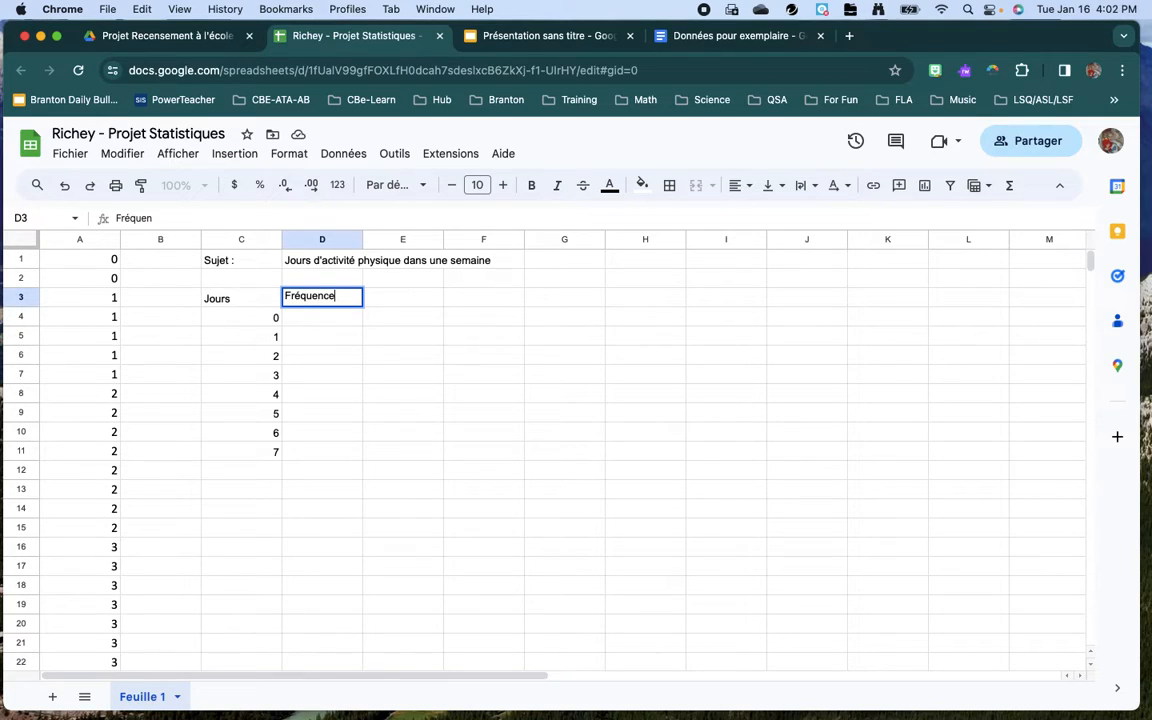
pyautogui.press('Return')
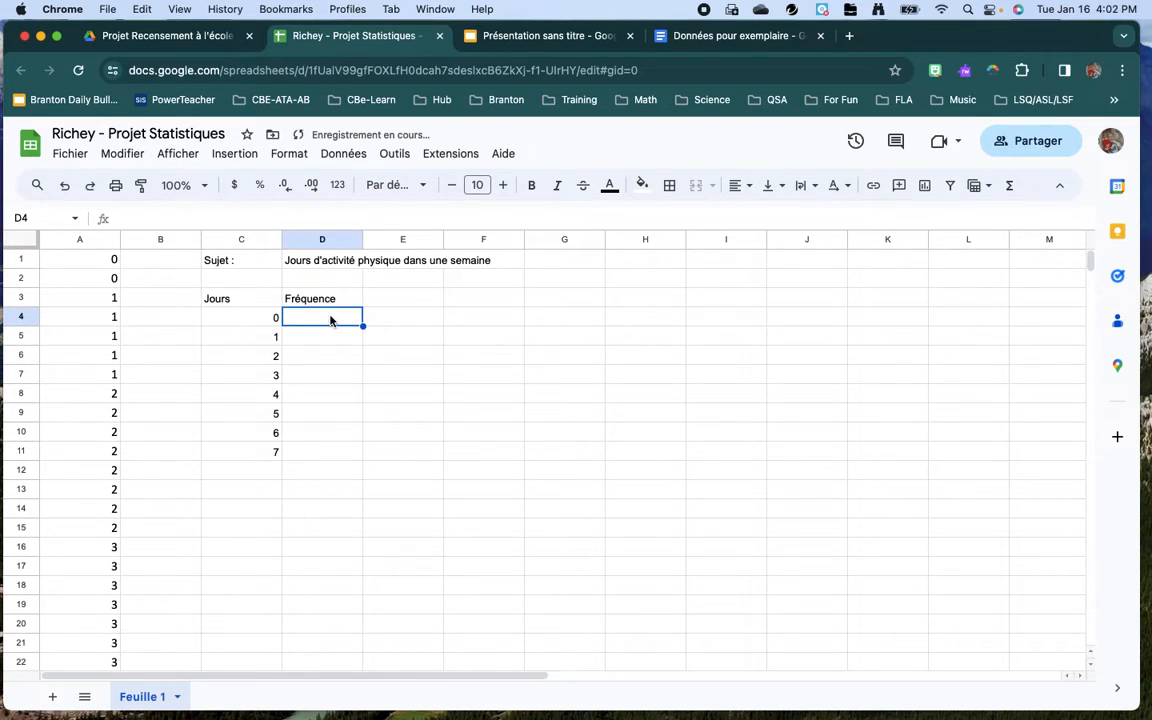
# Count the 0 responses in column A and enter 2 as their frequency in cell D4
pyautogui.click(255, 321)
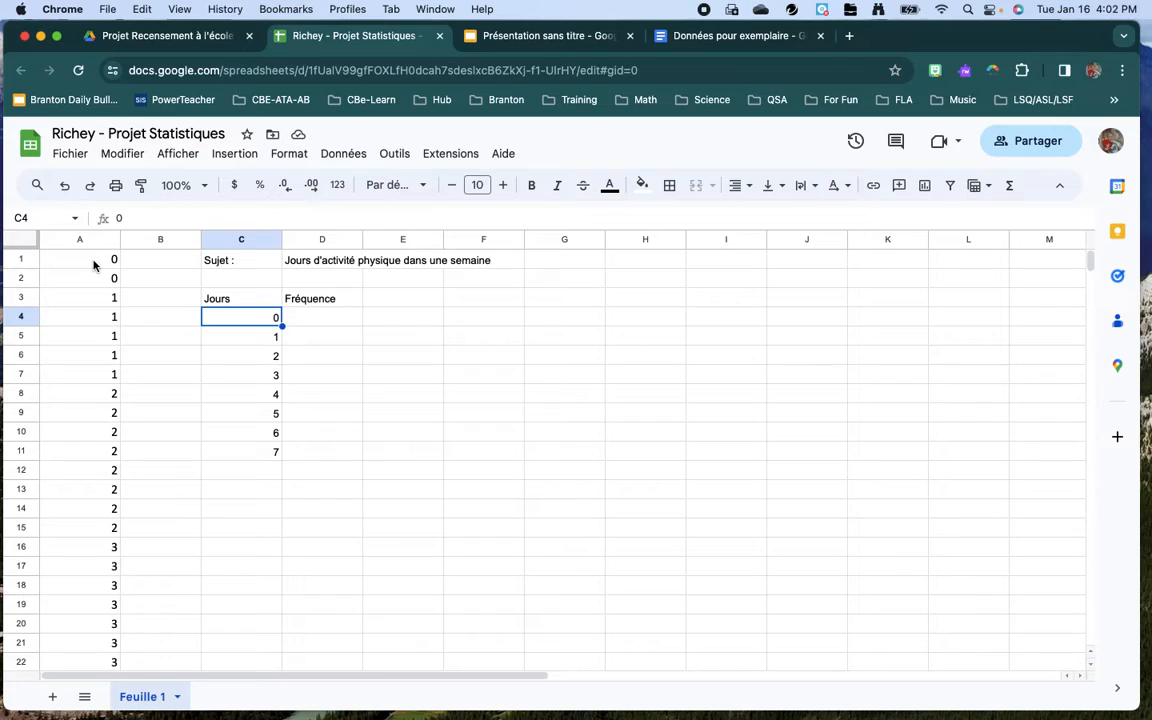
pyautogui.moveTo(94, 264); pyautogui.dragTo(94, 282)
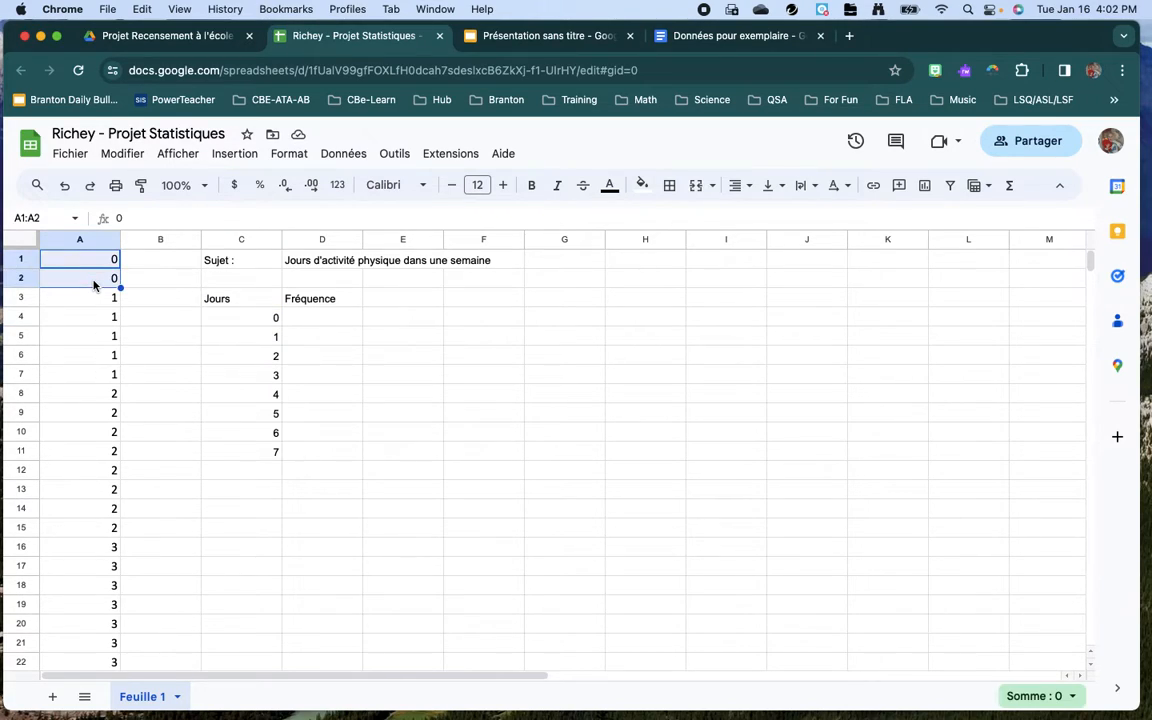
pyautogui.click(313, 318)
pyautogui.write('2')
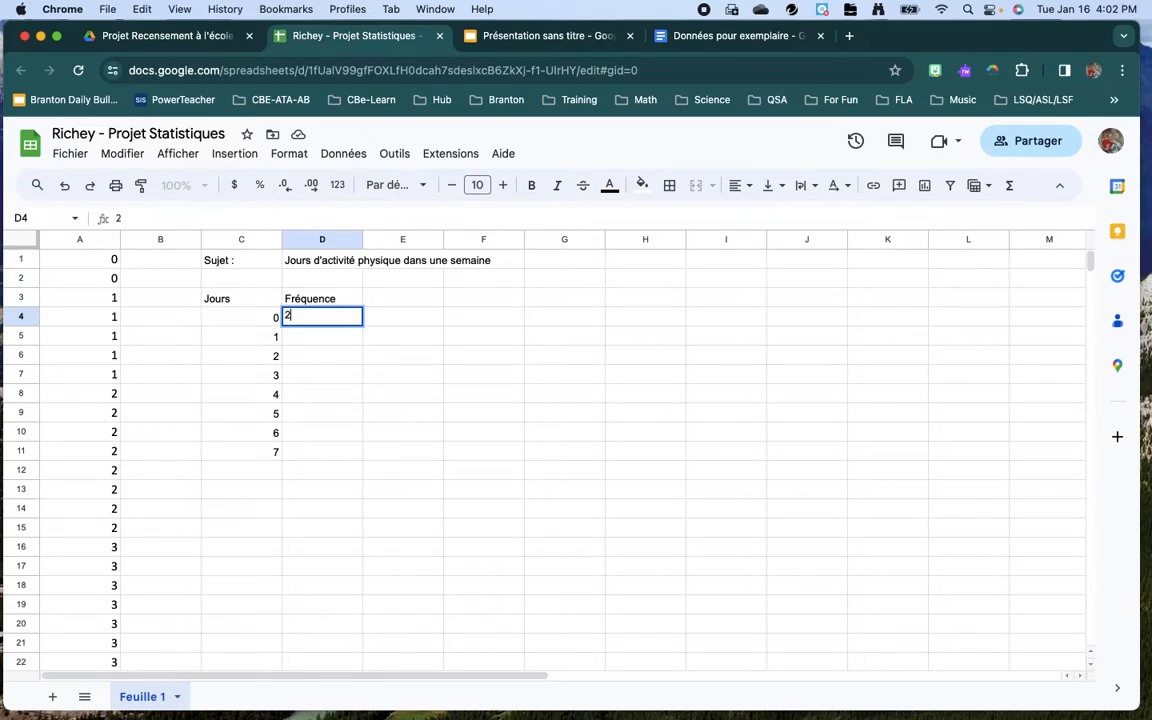
pyautogui.click(301, 470)
# Count the 1 responses in A3:A7 and enter 5 as their frequency in cell D5
pyautogui.moveTo(96, 300); pyautogui.dragTo(102, 379)
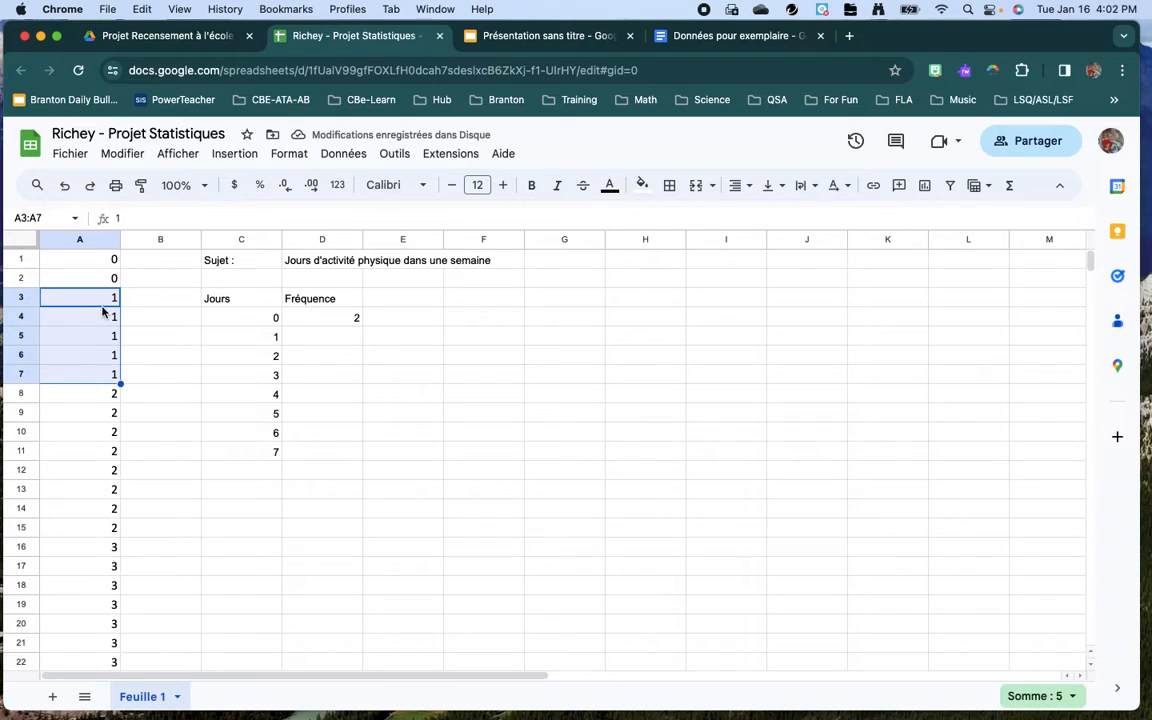
pyautogui.click(321, 342)
pyautogui.write('5')
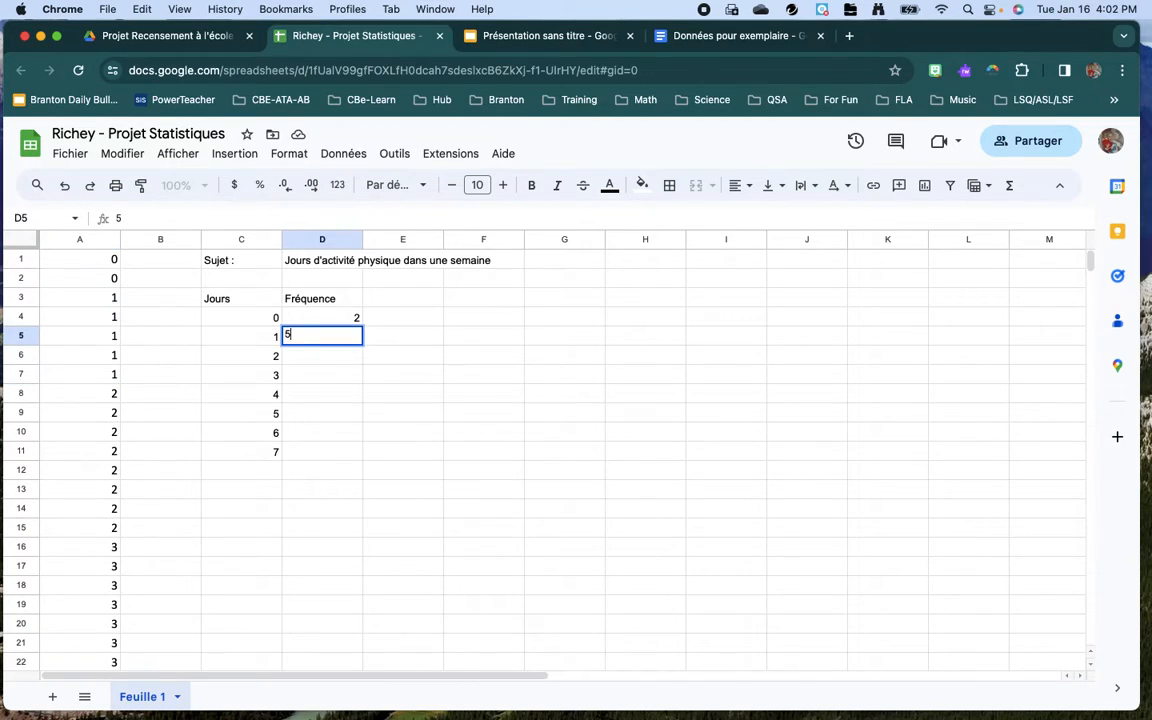
pyautogui.click(333, 528)
# Count the 2 responses in A8:A15 and enter 8 as their frequency in cell D6
pyautogui.click(259, 339)
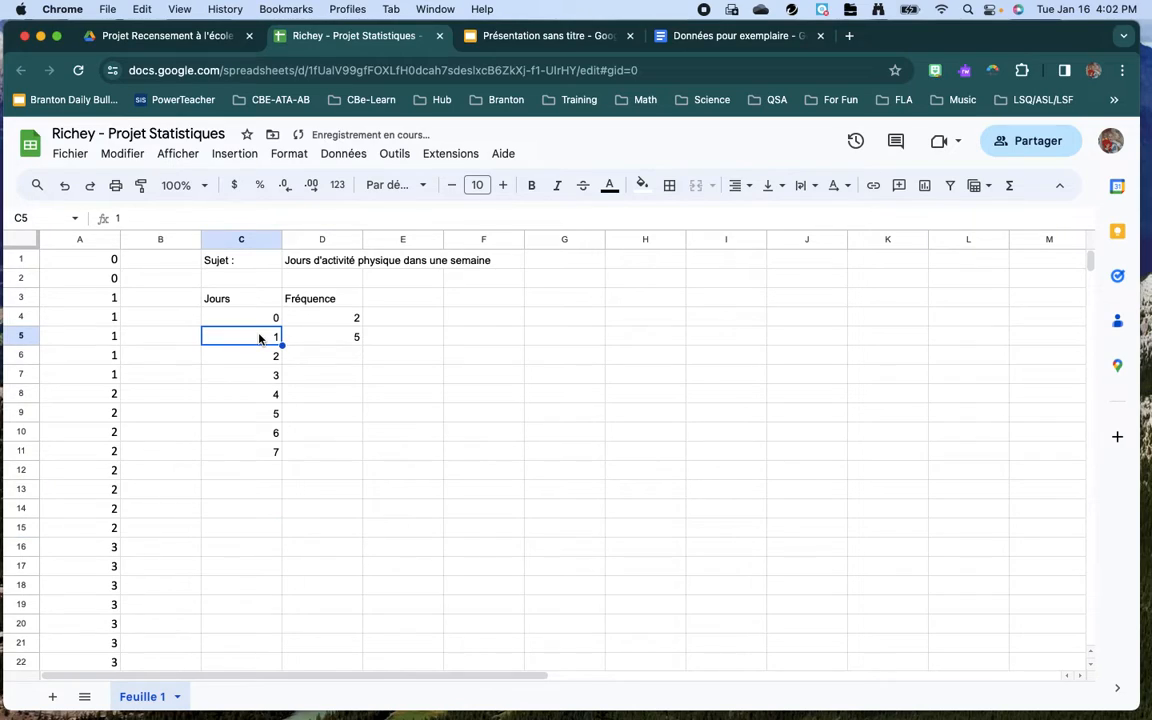
pyautogui.click(92, 397)
pyautogui.moveTo(92, 397); pyautogui.dragTo(92, 533)
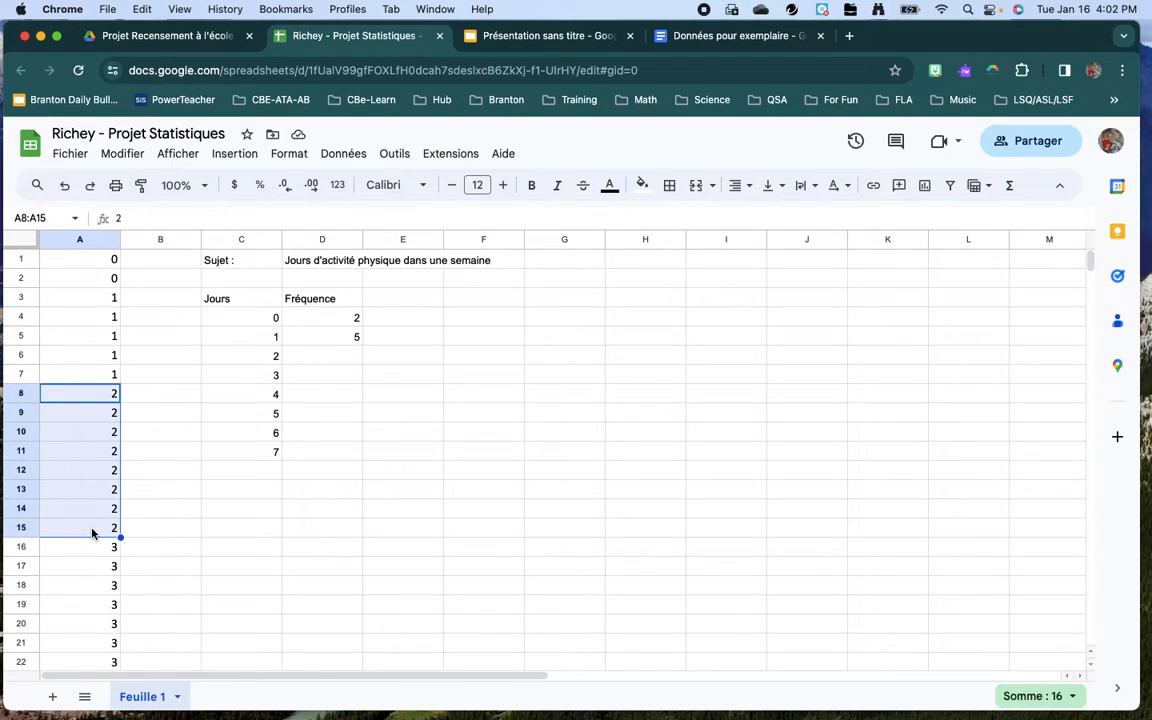
pyautogui.click(343, 356)
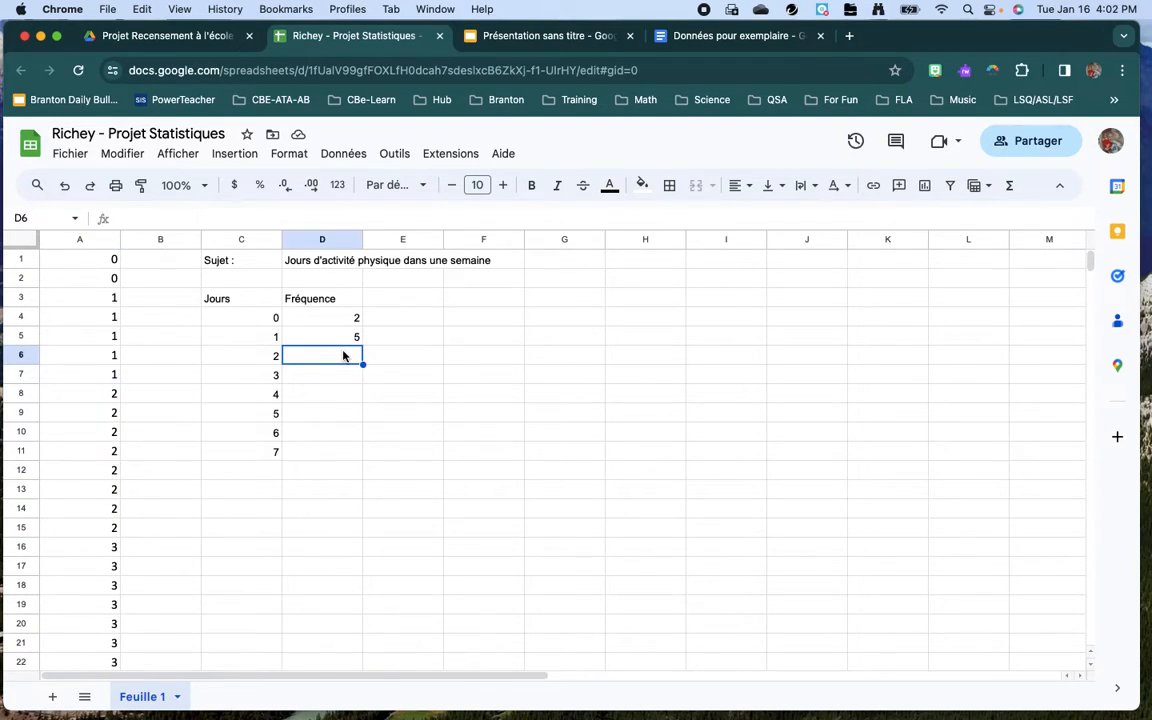
pyautogui.write('8')
pyautogui.click(320, 506)
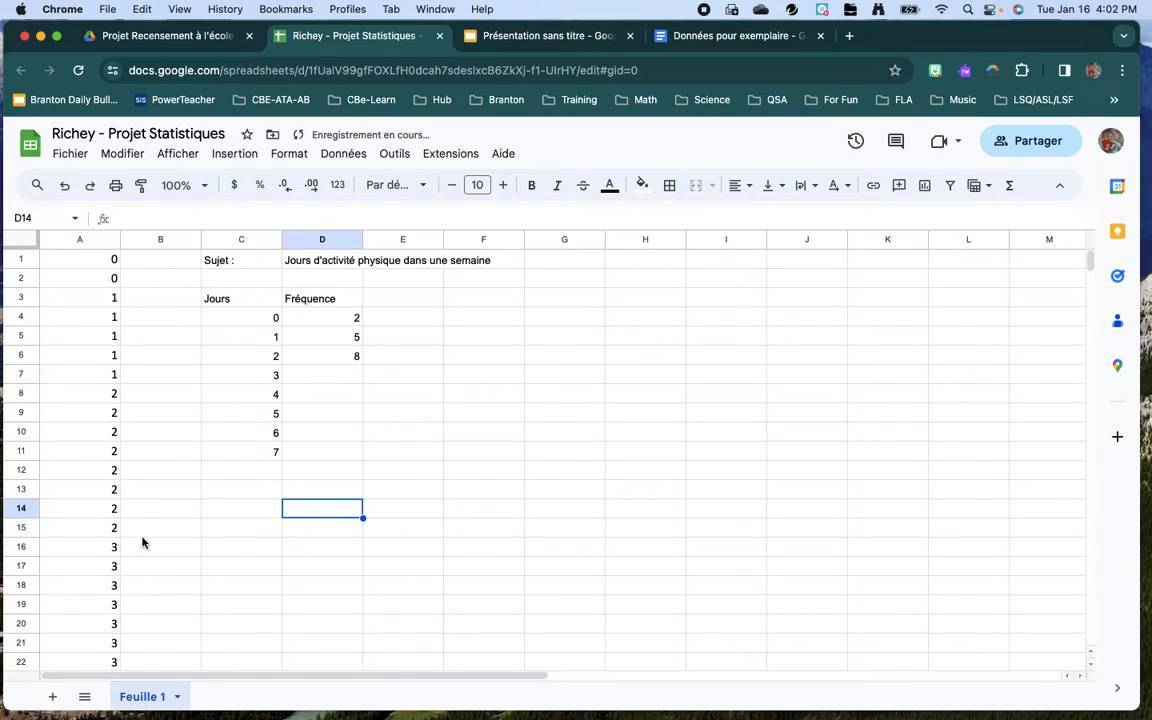
# Count the 3 responses in A16:A23 and enter 8 as their frequency in cell D7
pyautogui.scroll(-2, 144, 535)
pyautogui.scroll(-2, 143, 537)
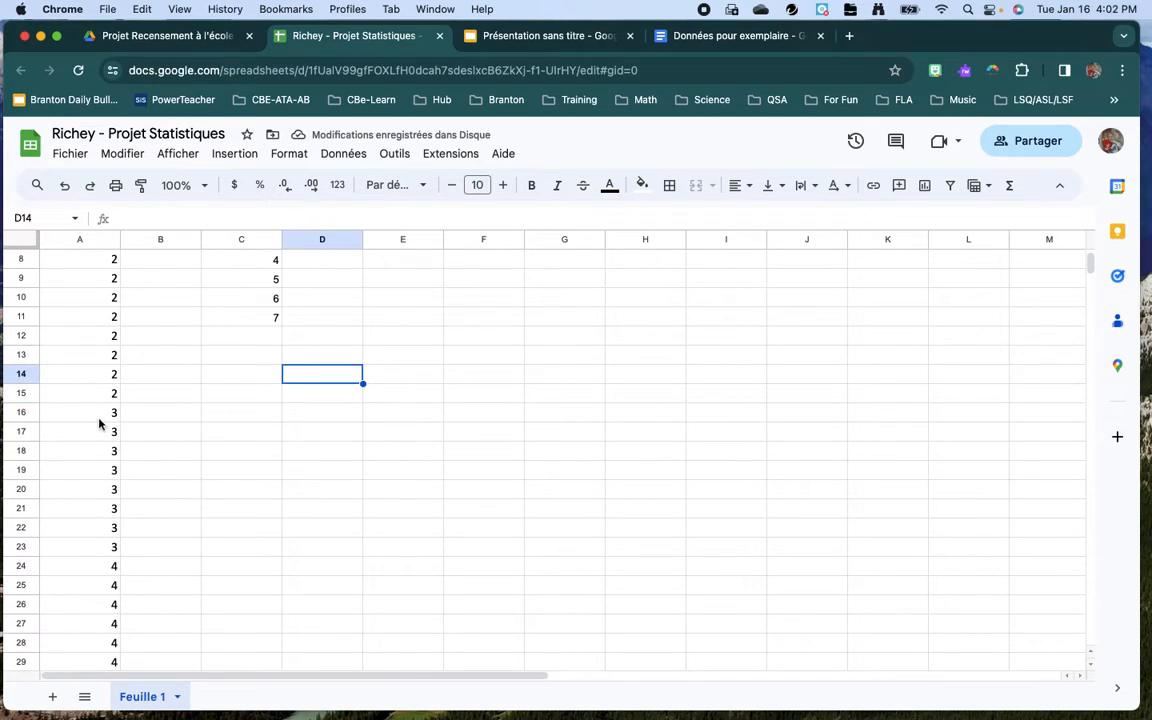
pyautogui.moveTo(98, 414); pyautogui.dragTo(95, 553)
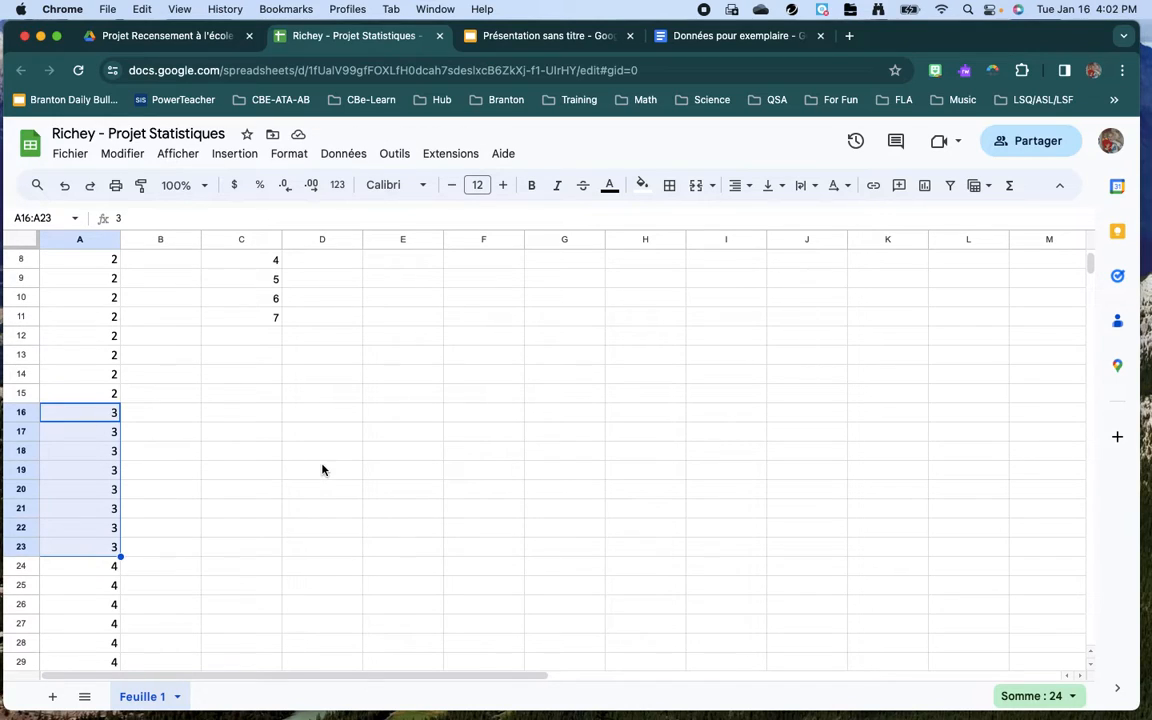
pyautogui.click(316, 391)
pyautogui.scroll(1, 333, 283)
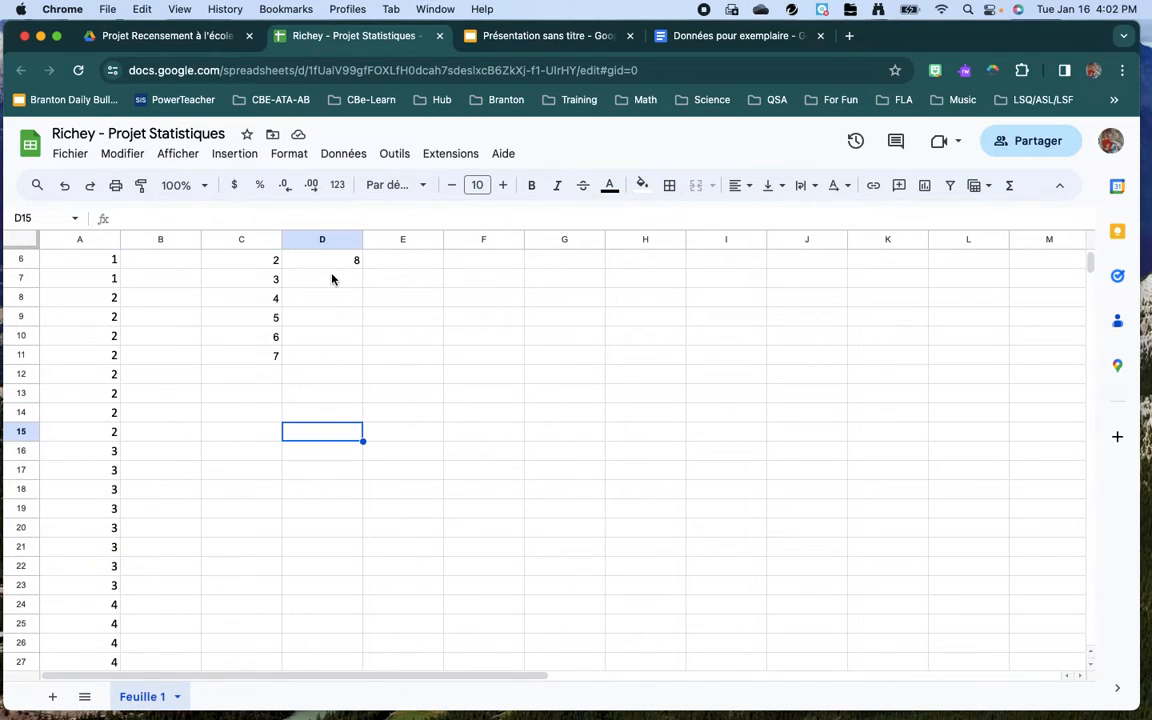
pyautogui.click(333, 279)
pyautogui.write('8')
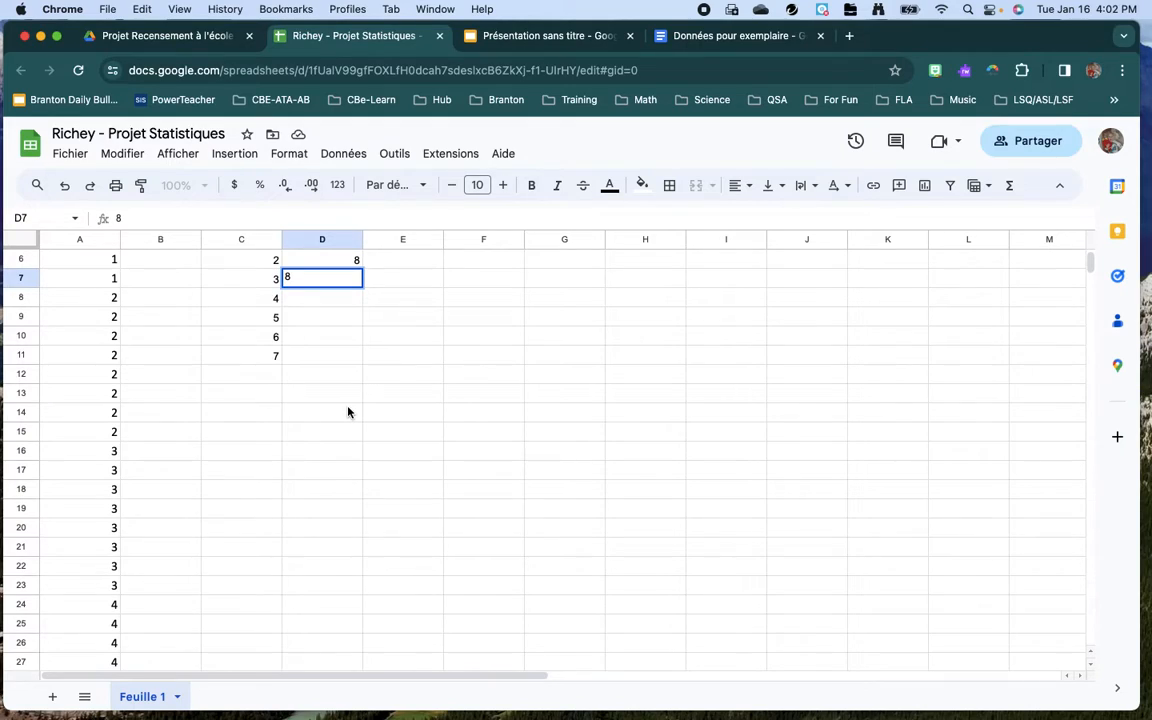
pyautogui.click(285, 416)
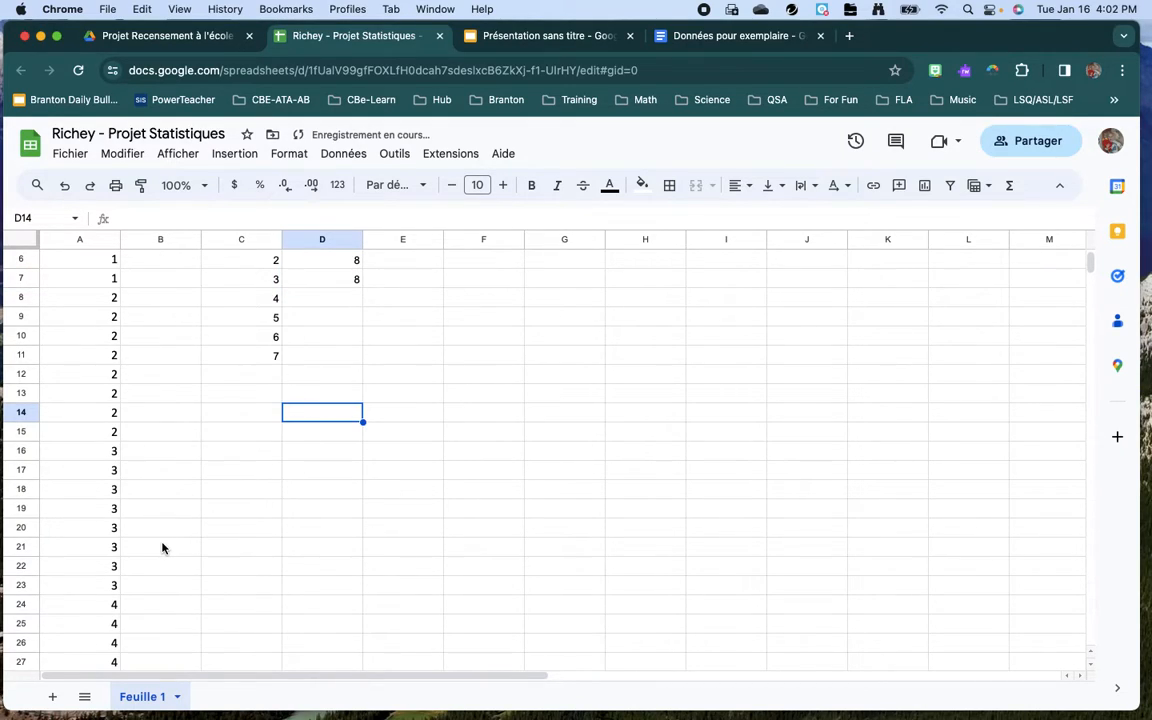
# Count the 4 responses in A24:A30 and enter 7 as their frequency in cell D8
pyautogui.scroll(-3, 163, 548)
pyautogui.scroll(-1, 163, 548)
pyautogui.moveTo(100, 398); pyautogui.dragTo(97, 515)
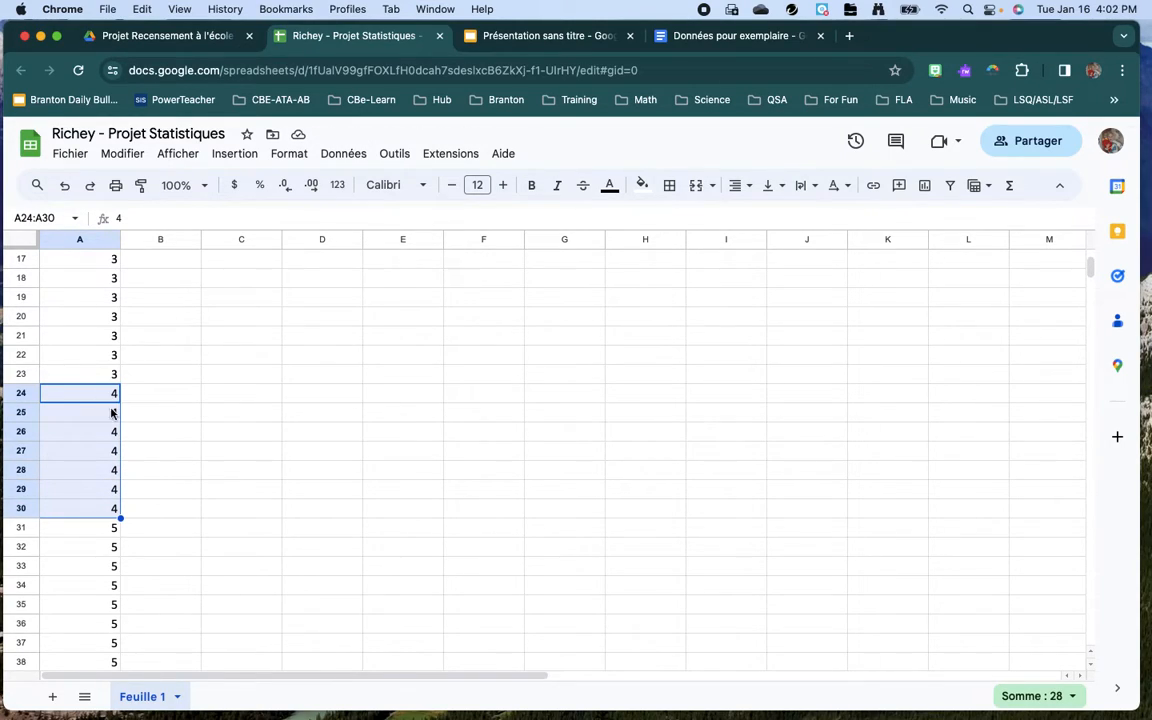
pyautogui.click(229, 438)
pyautogui.scroll(5, 229, 441)
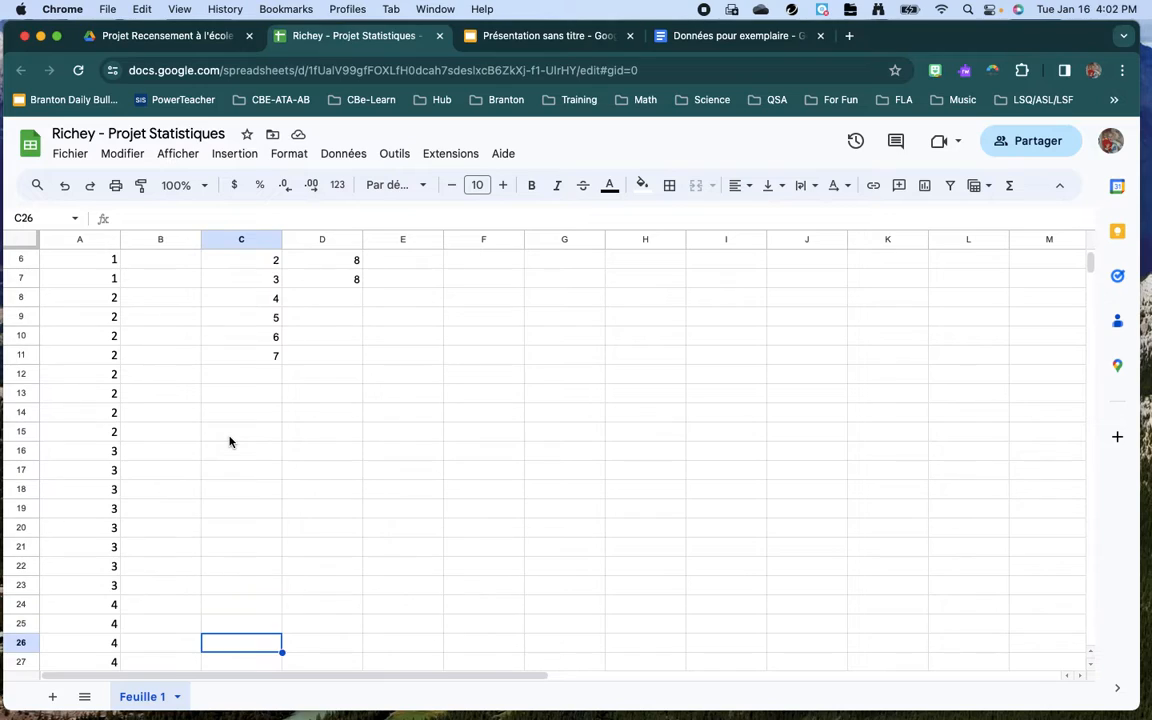
pyautogui.click(340, 322)
pyautogui.write('7')
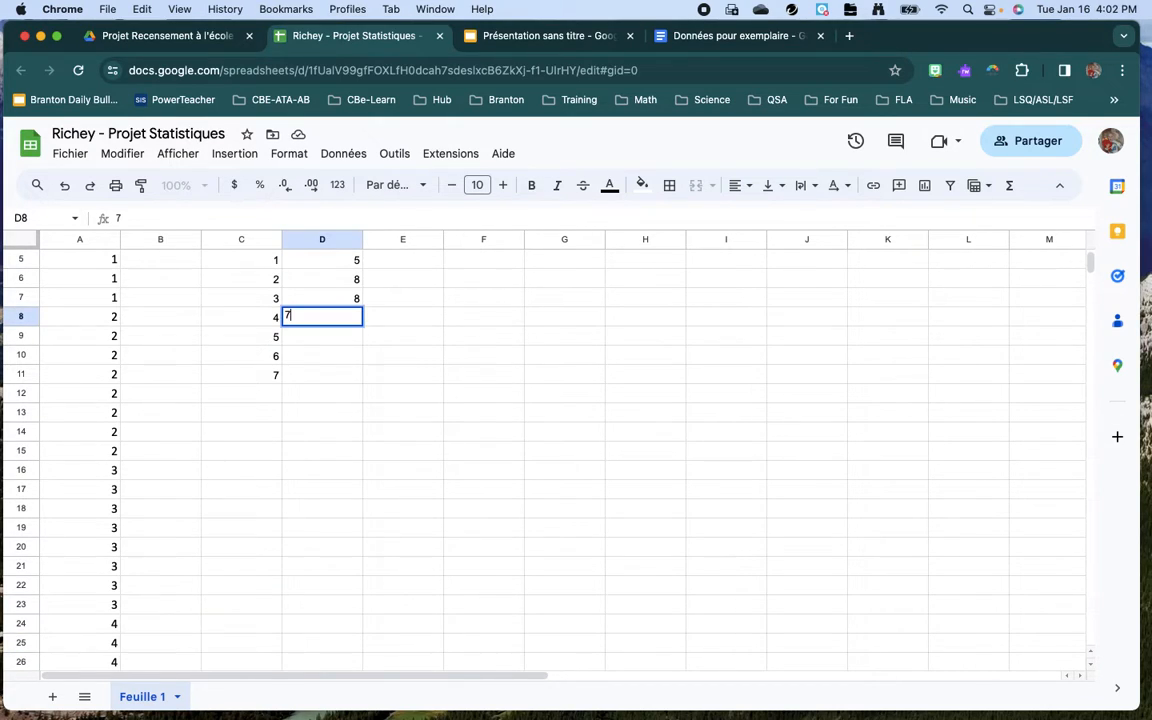
pyautogui.click(209, 519)
# Count the 5 responses in A31:A39 and enter 9 as their frequency in cell D9
pyautogui.scroll(-10, 208, 517)
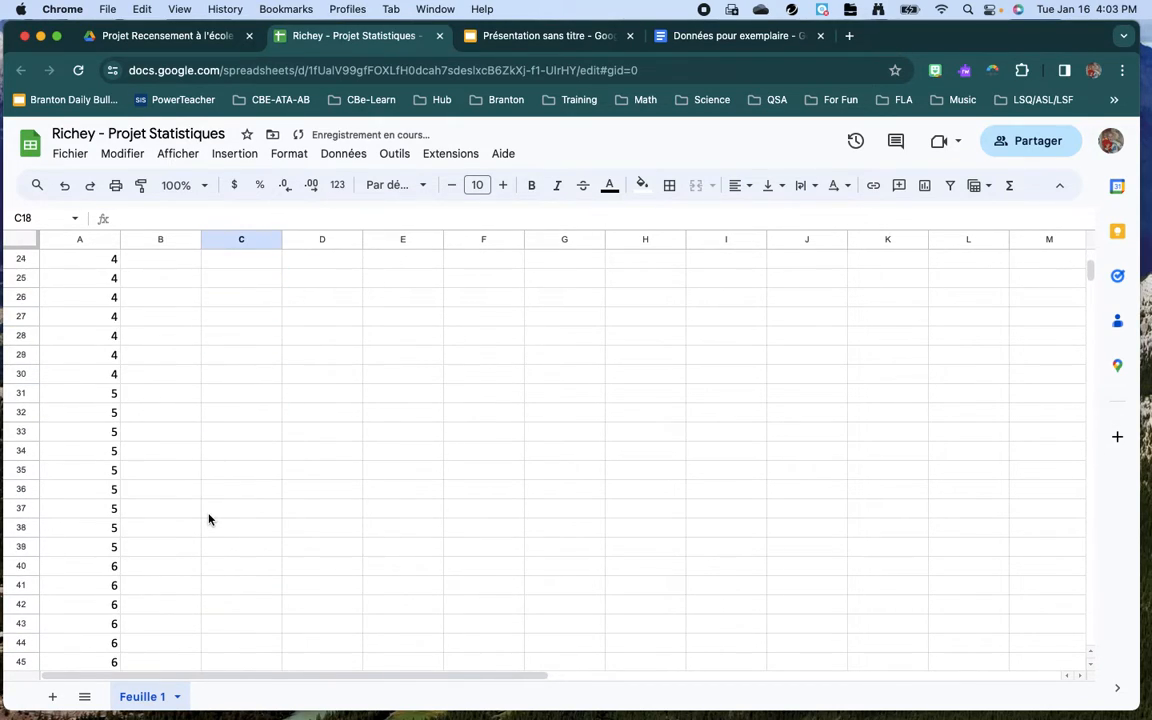
pyautogui.scroll(3, 175, 473)
pyautogui.moveTo(97, 374); pyautogui.dragTo(91, 533)
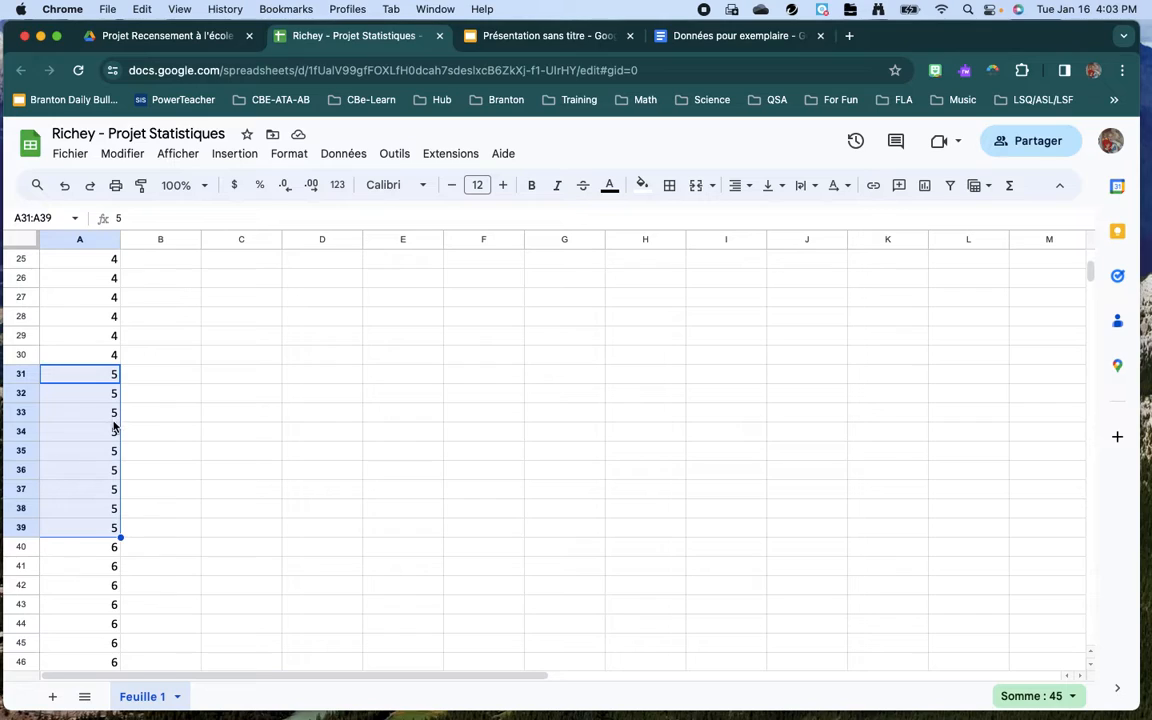
pyautogui.scroll(6, 311, 429)
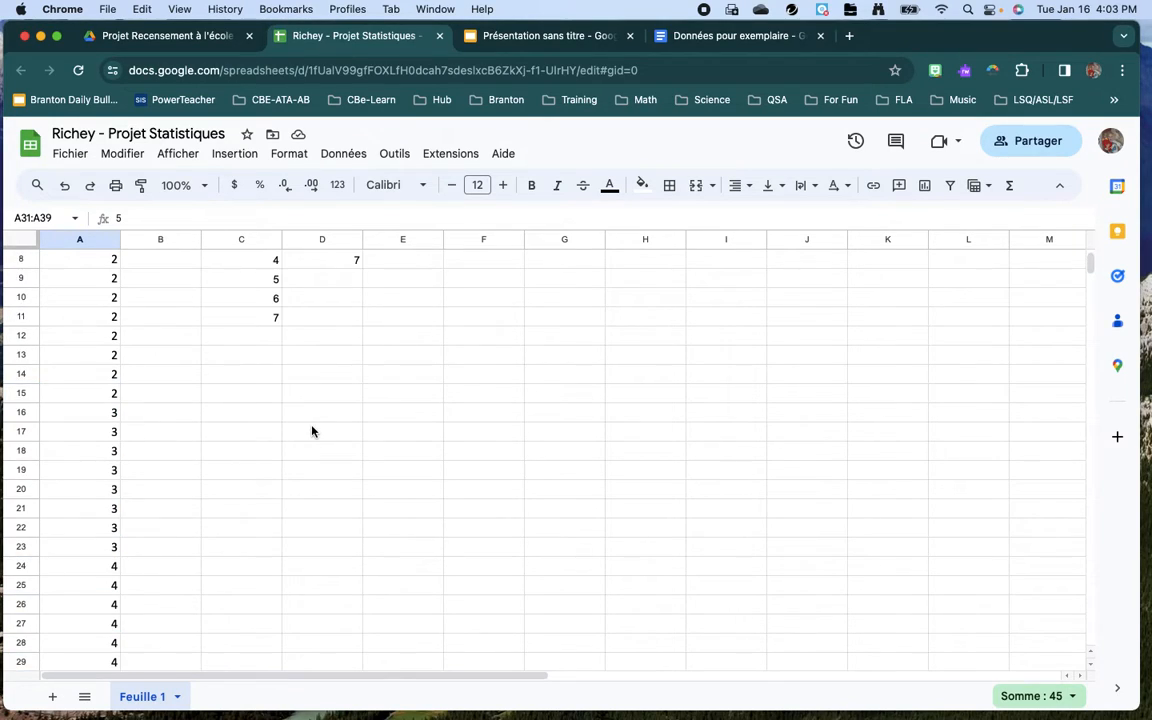
pyautogui.click(337, 318)
pyautogui.write('9')
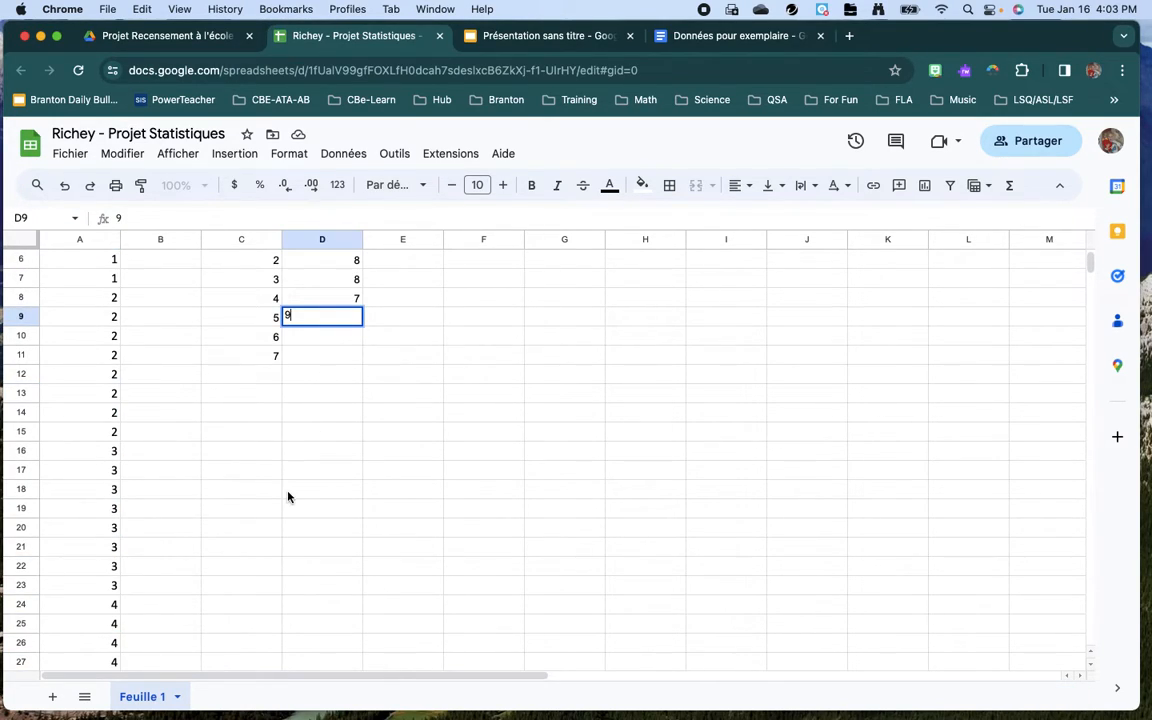
pyautogui.press('Return')
pyautogui.press('Down')
pyautogui.press('Down')
pyautogui.press('Down')
pyautogui.press('Down')
pyautogui.press('Down')
pyautogui.press('Down')
pyautogui.press('Down')
pyautogui.press('Down')
# Count the 6 responses in A40:A49 and enter 10 as their frequency in cell D10
pyautogui.scroll(-5, 203, 587)
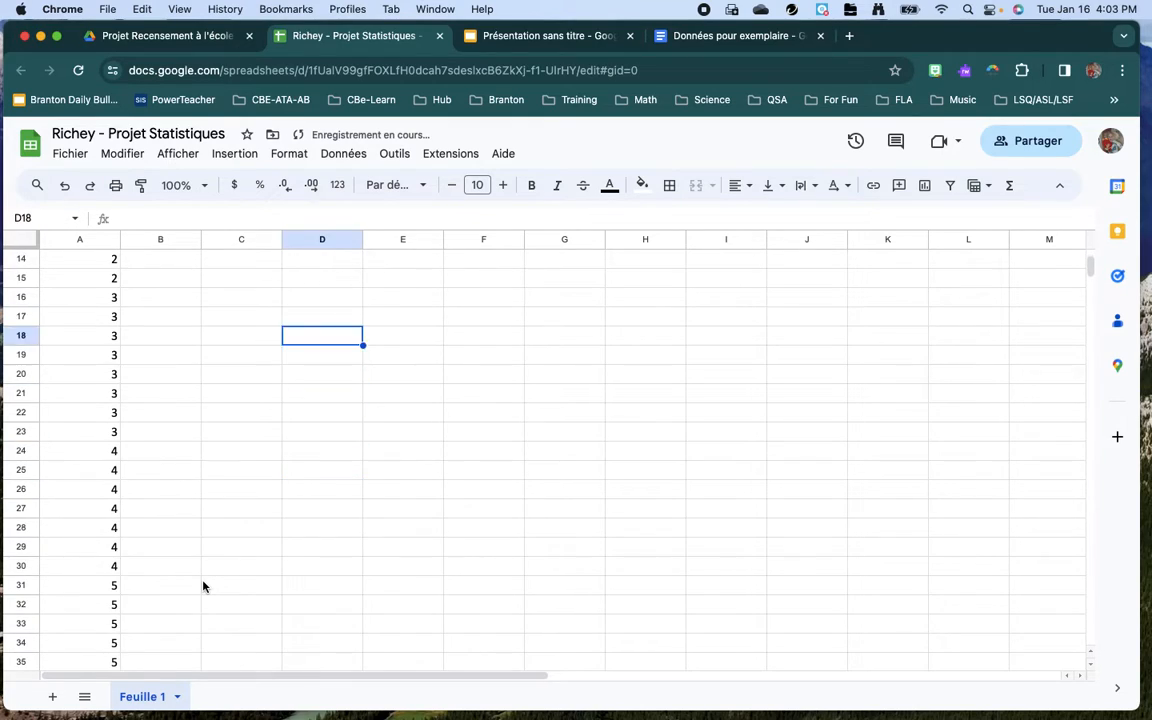
pyautogui.scroll(-3, 203, 587)
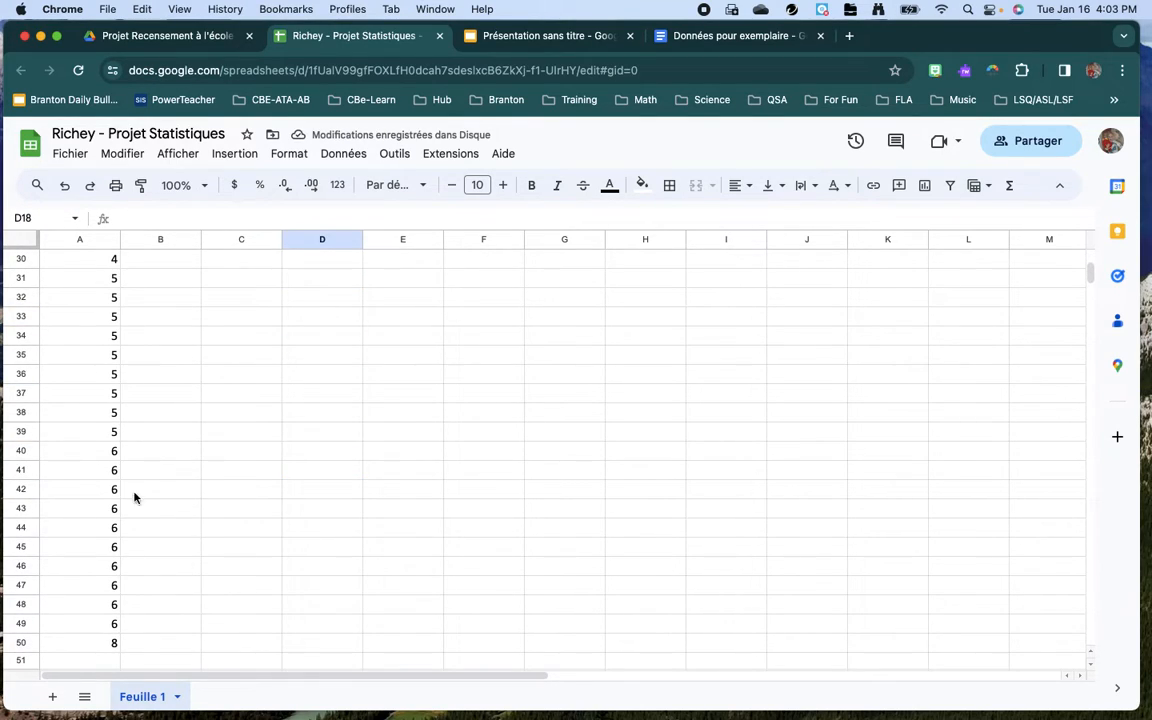
pyautogui.moveTo(100, 457); pyautogui.dragTo(100, 628)
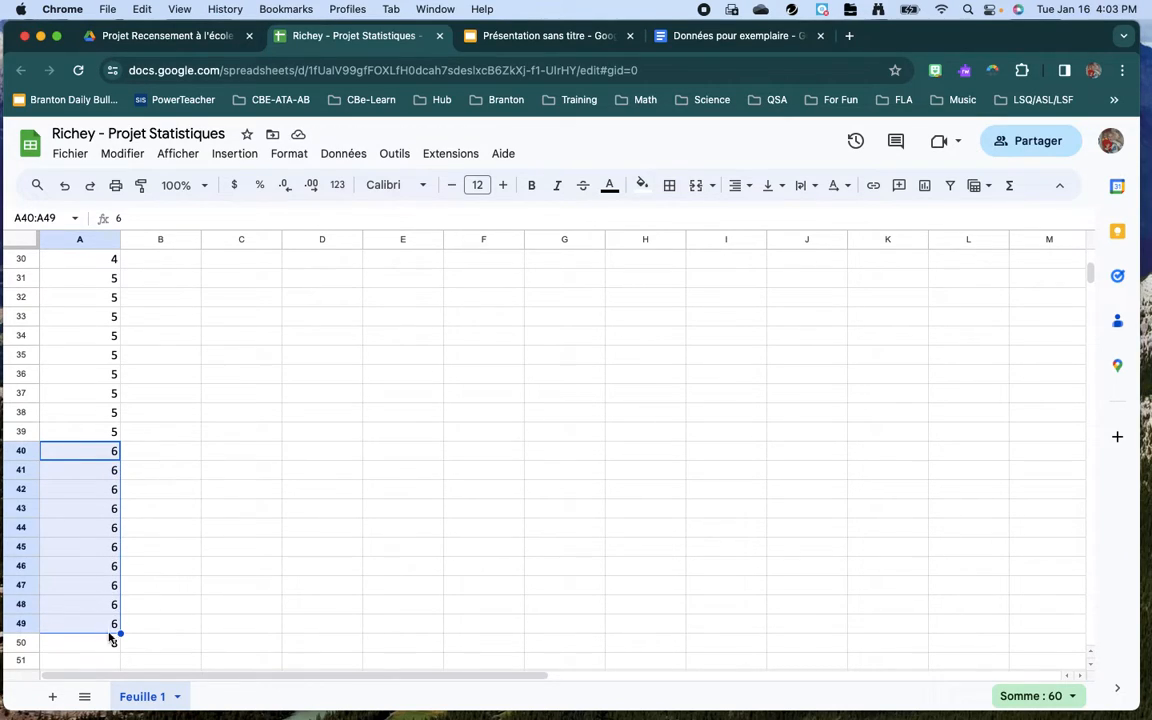
pyautogui.scroll(10, 269, 446)
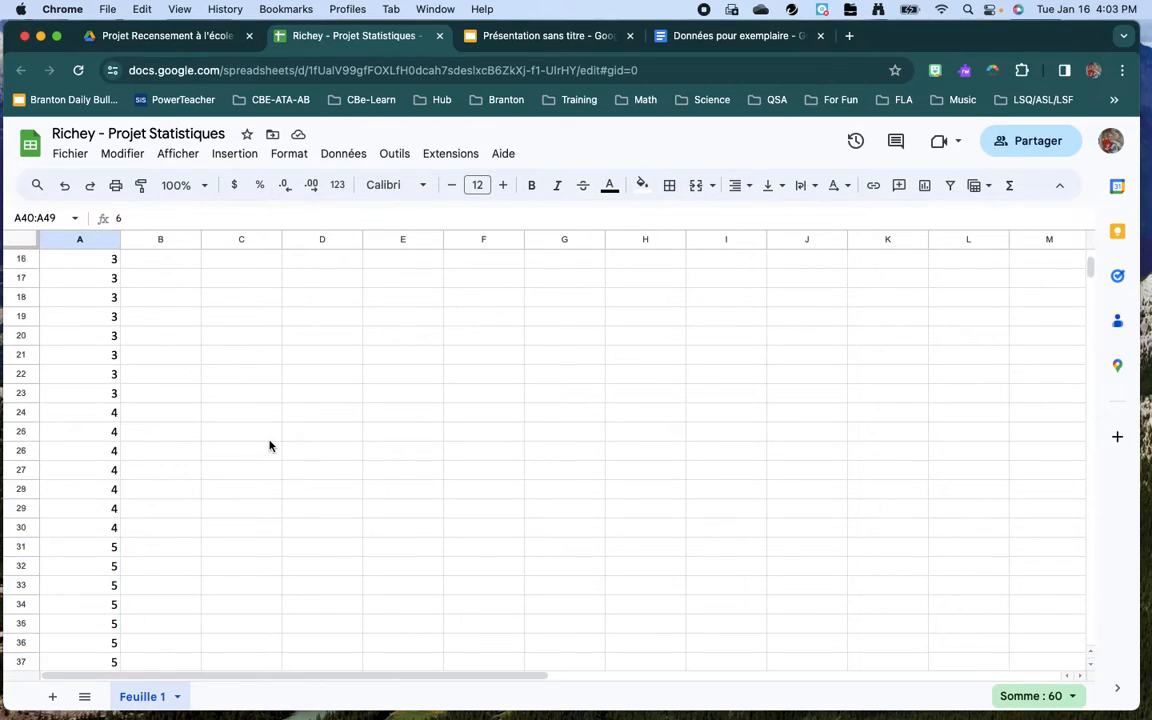
pyautogui.click(345, 338)
pyautogui.write('10')
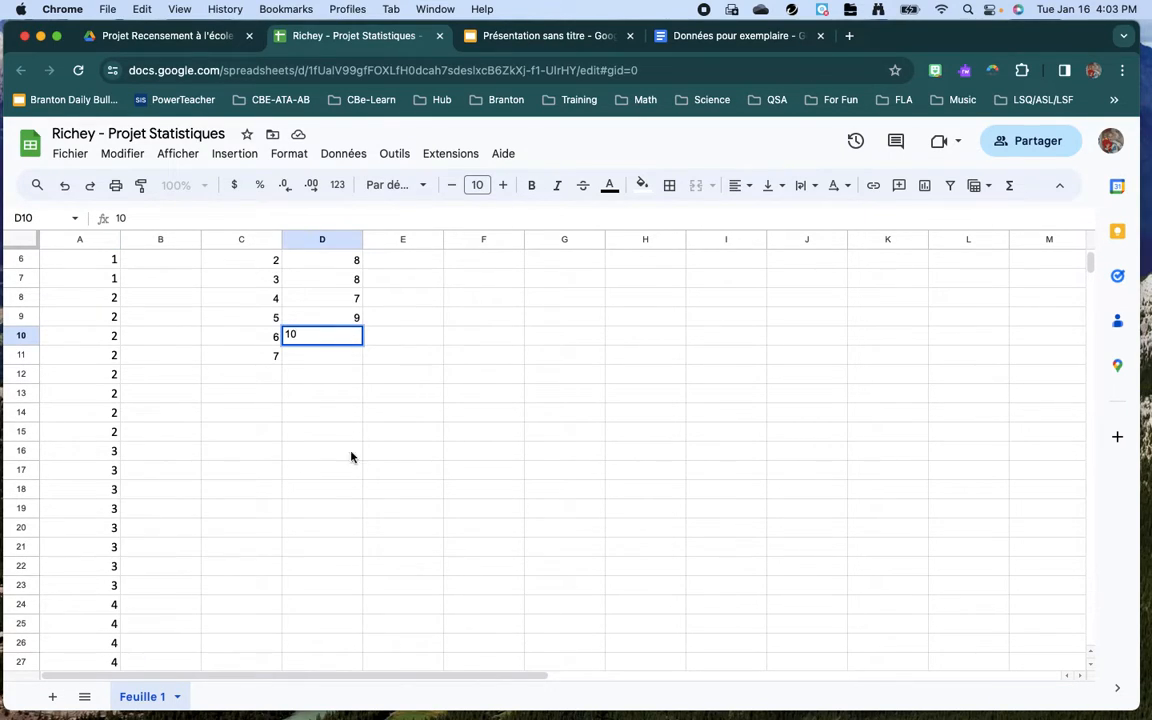
pyautogui.click(350, 455)
# Check the end of column A for 7 responses and enter 0 as their frequency in cell D11
pyautogui.click(272, 356)
pyautogui.scroll(-5, 183, 536)
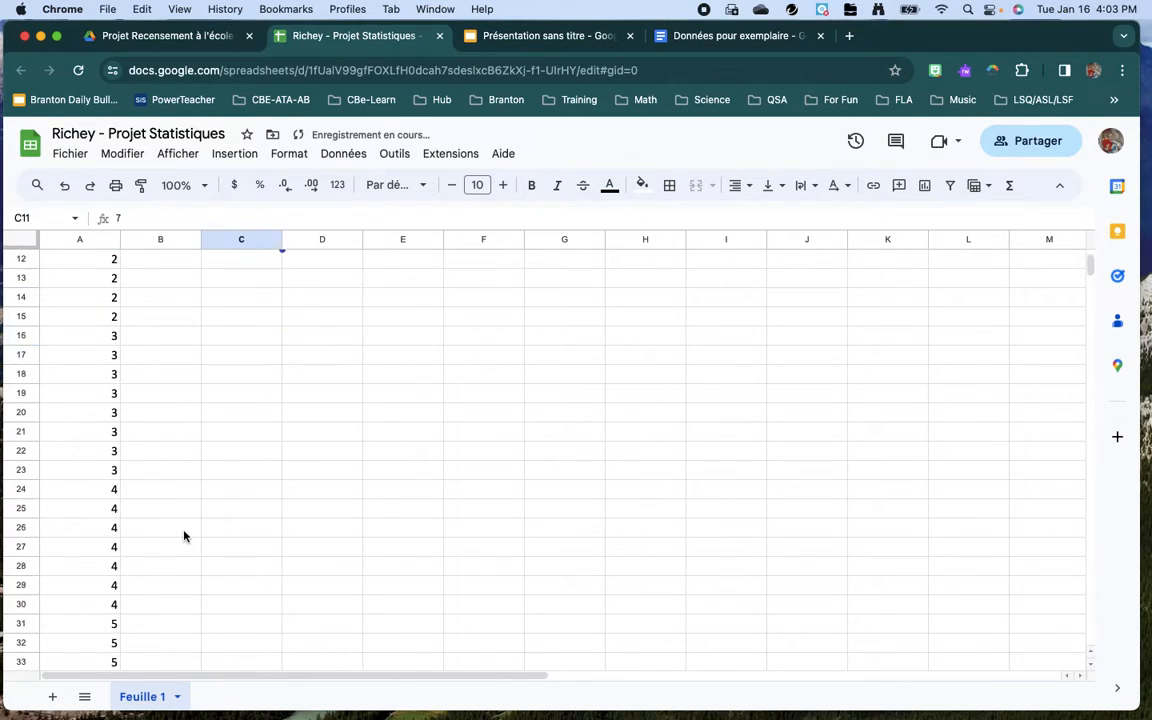
pyautogui.scroll(-5, 183, 536)
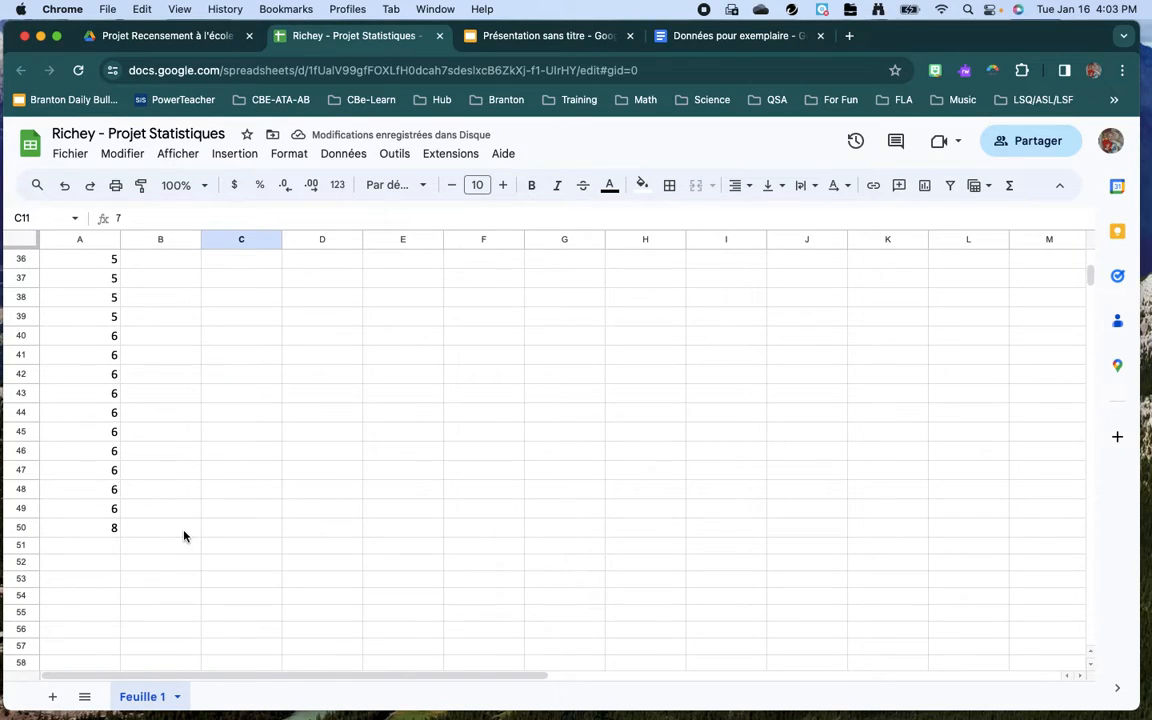
pyautogui.click(111, 533)
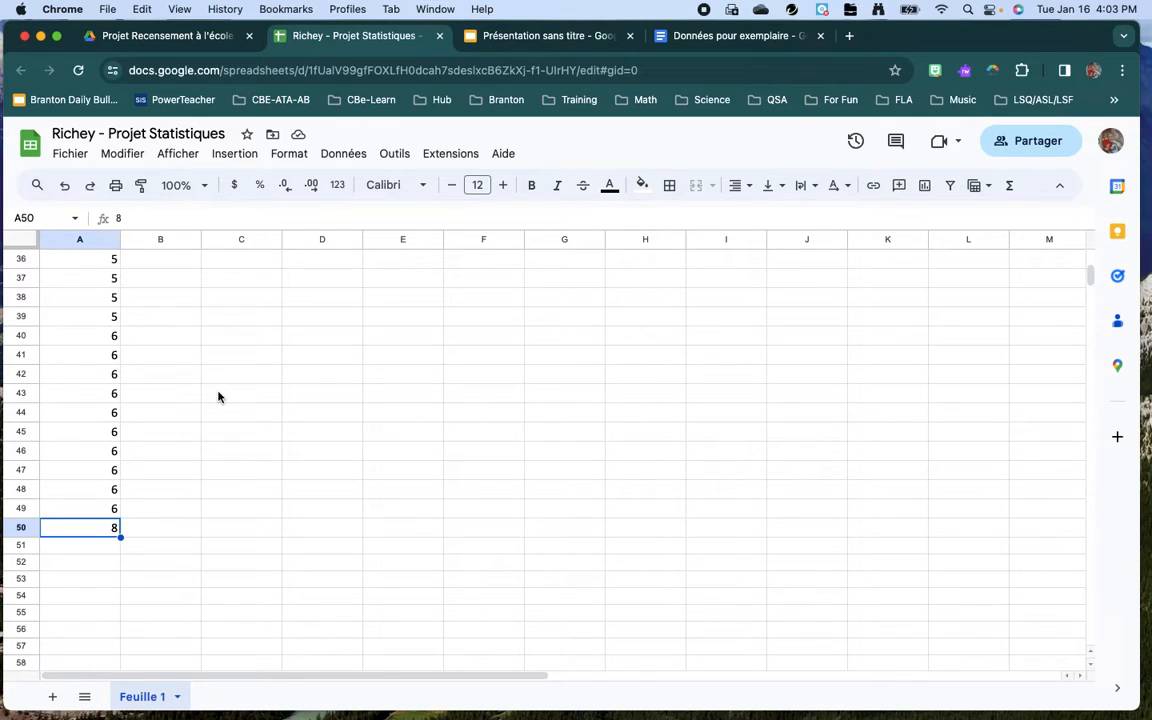
pyautogui.scroll(10, 218, 397)
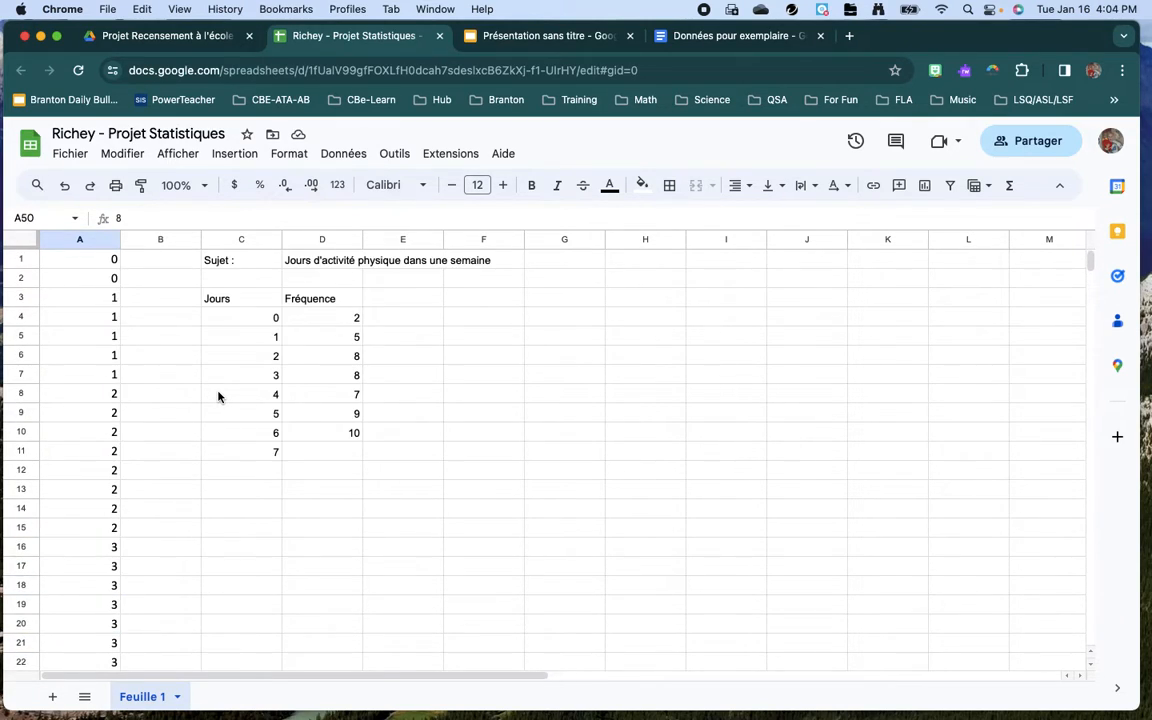
pyautogui.click(325, 451)
pyautogui.write('0')
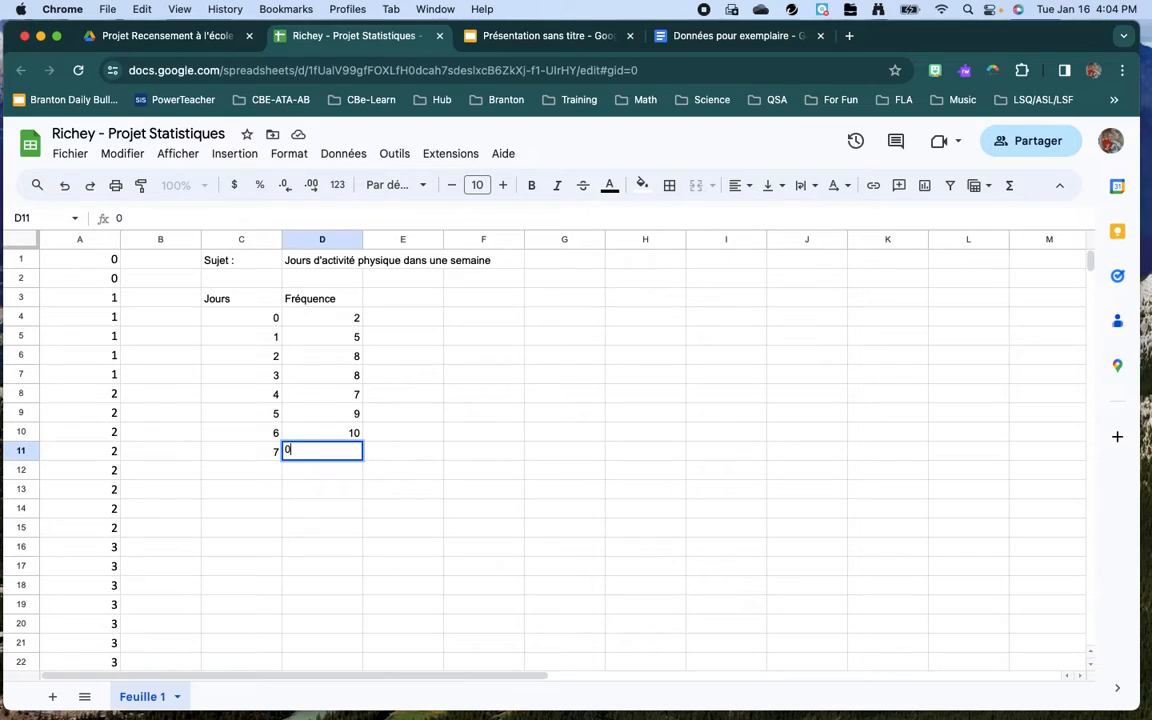
pyautogui.press('Return')
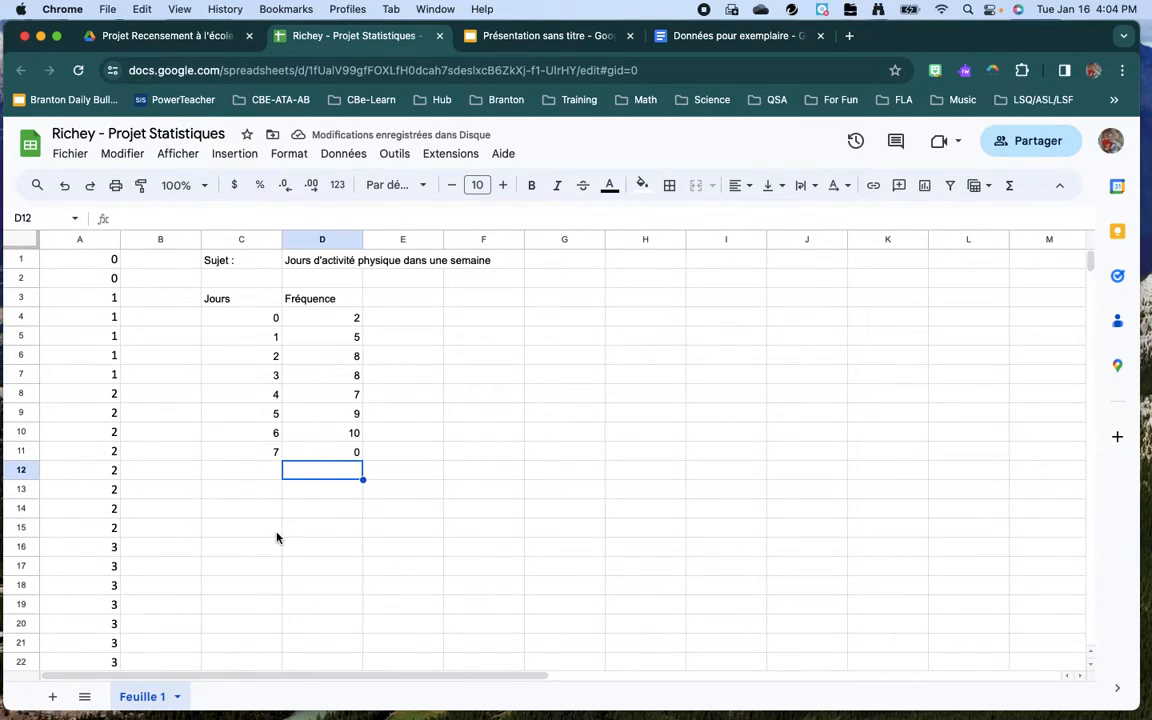
# Add the outlier note "Valeur abberante : 8 jours" in cell C13 below the frequency table
pyautogui.click(262, 494)
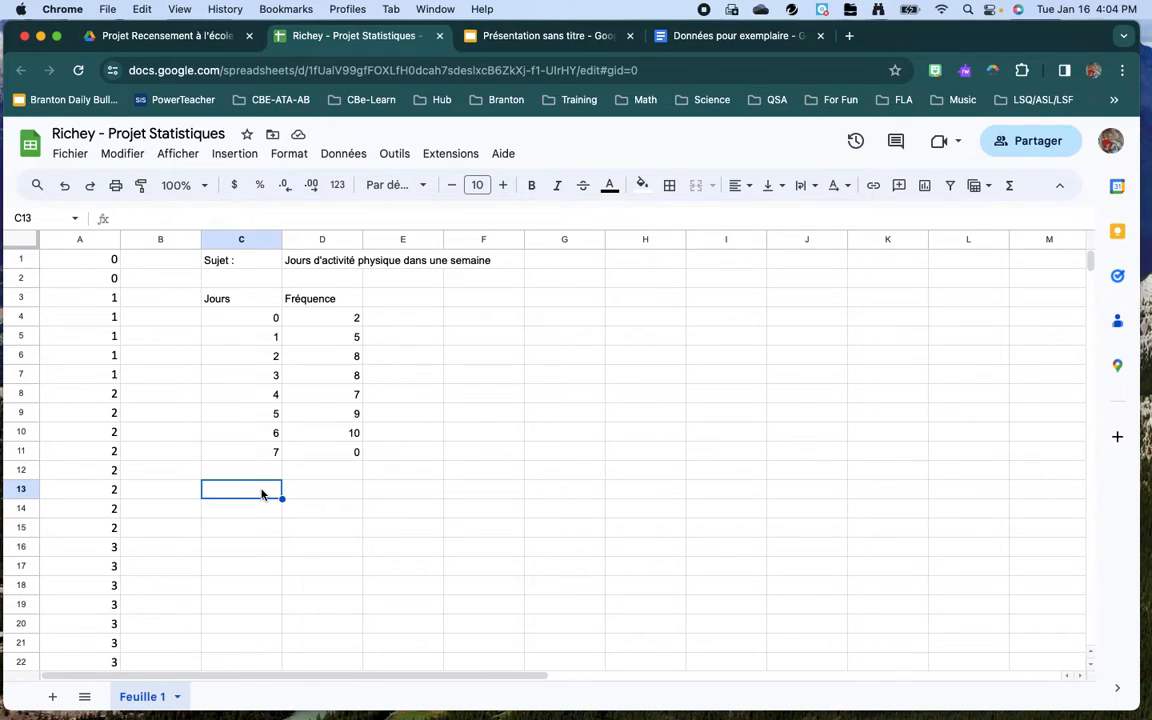
pyautogui.write('Valeur abber')
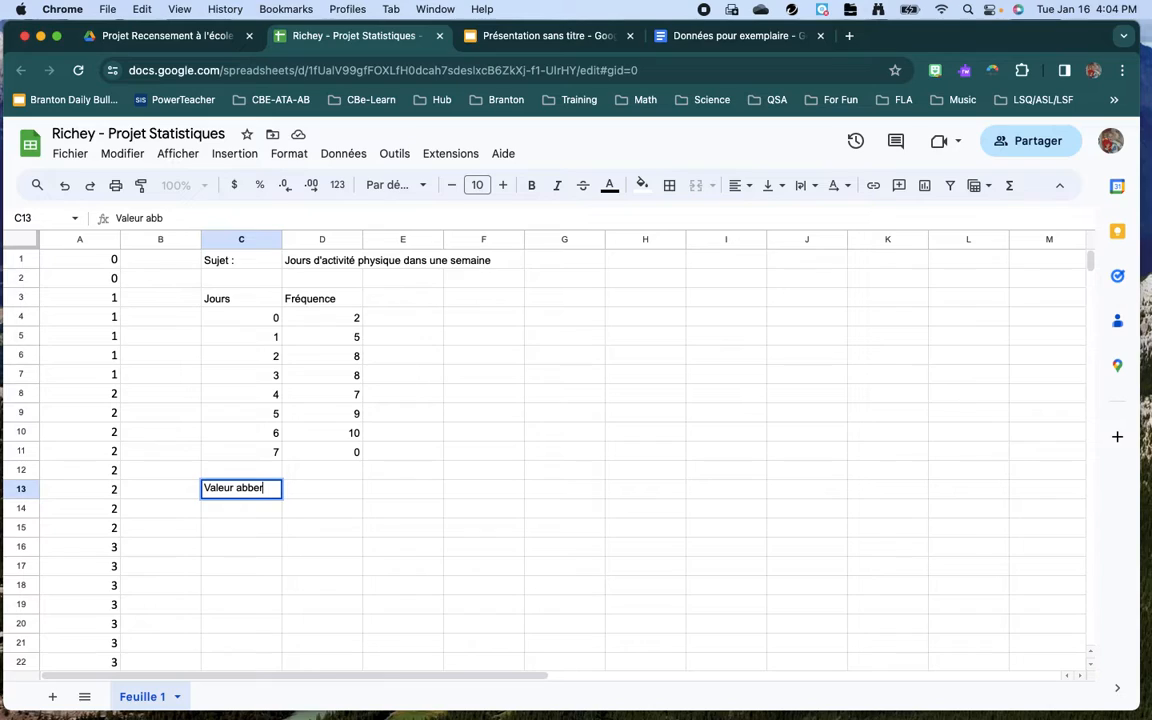
pyautogui.write('ante : 8 jours')
pyautogui.press('Return')
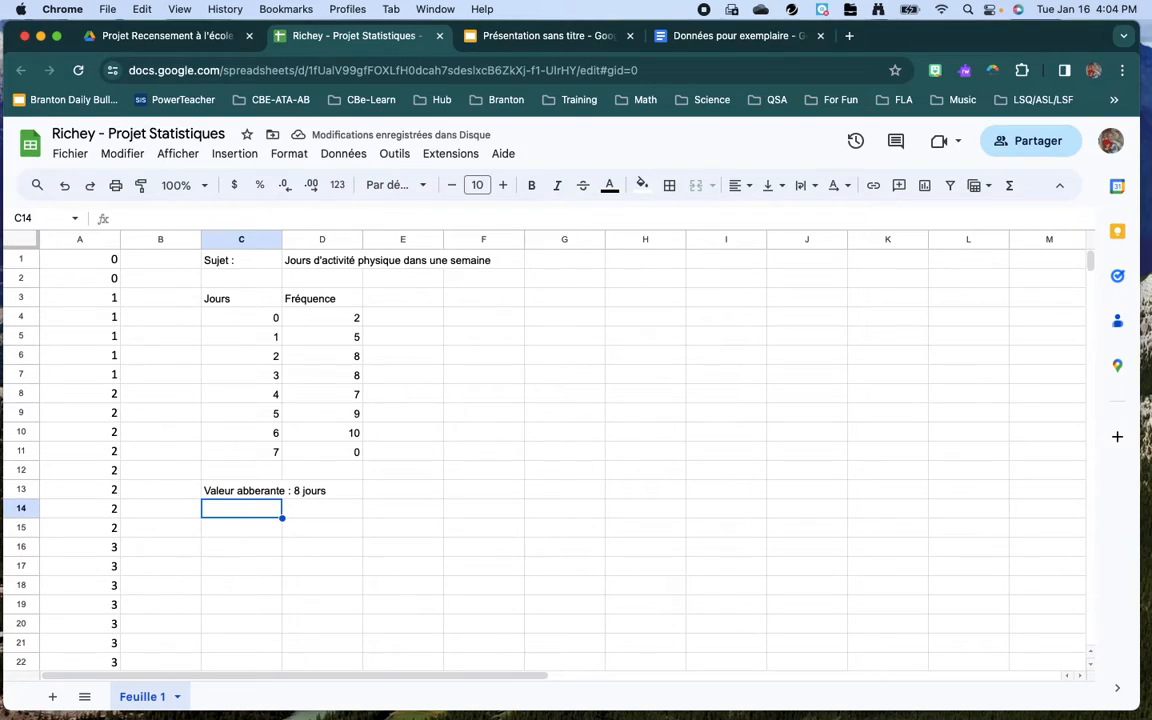
# Enter the explanation "Une semaine n'a que 7 jours, alors cette réponse est une erreur." in cell C14
pyautogui.write("Une semaine n'a")
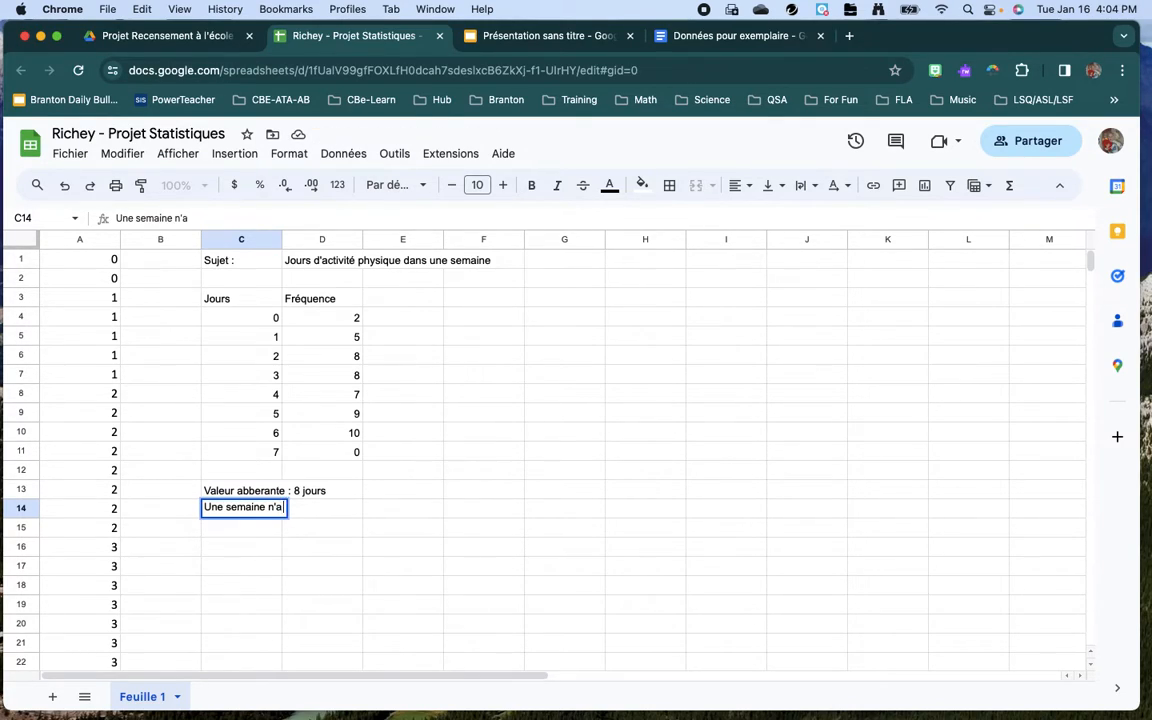
pyautogui.write(' que 7 ')
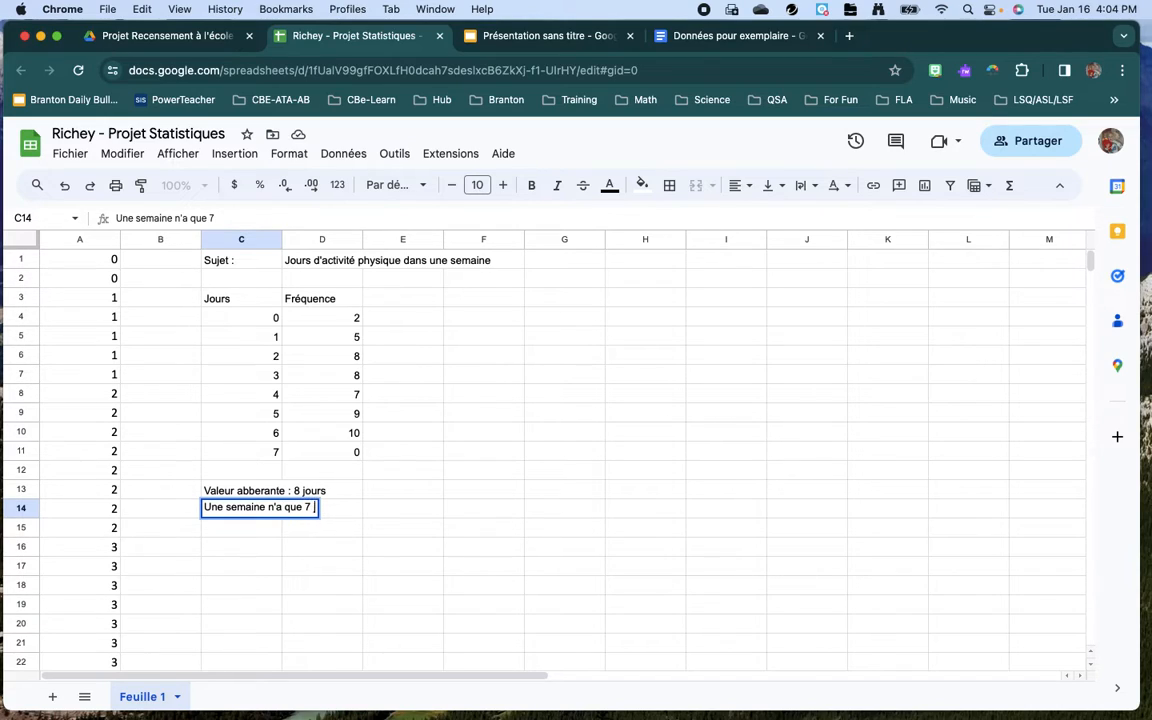
pyautogui.write('jours, alors')
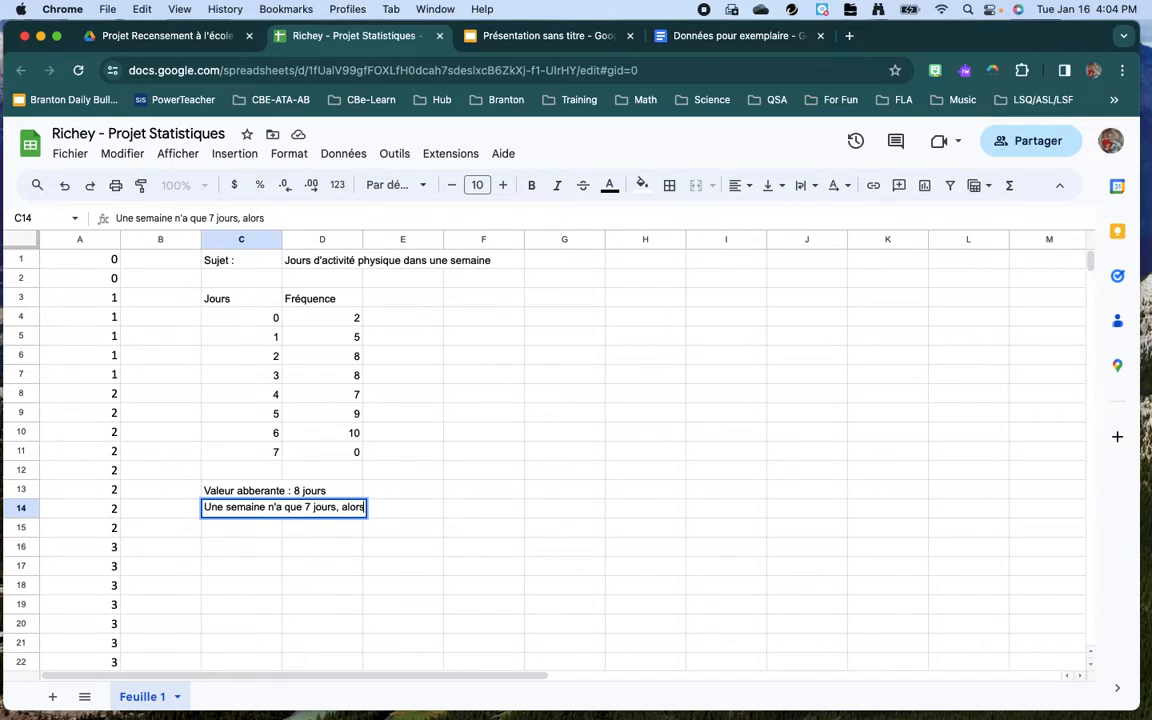
pyautogui.write(' cette réponse')
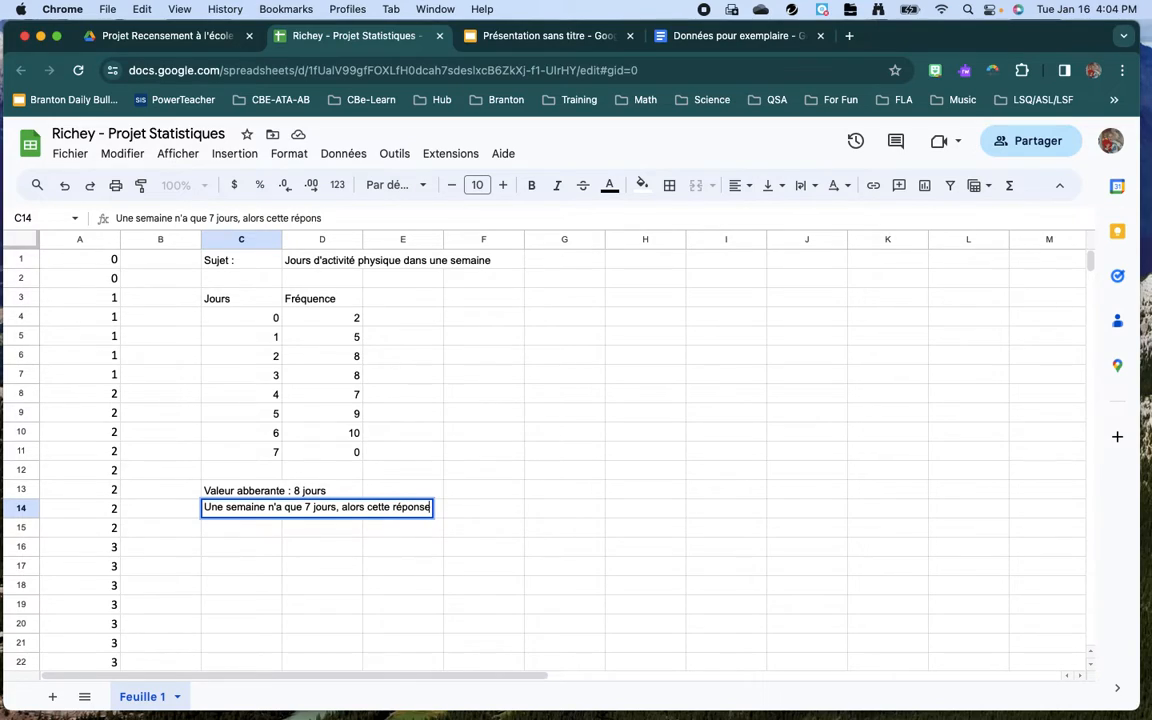
pyautogui.write(' est une erreur.')
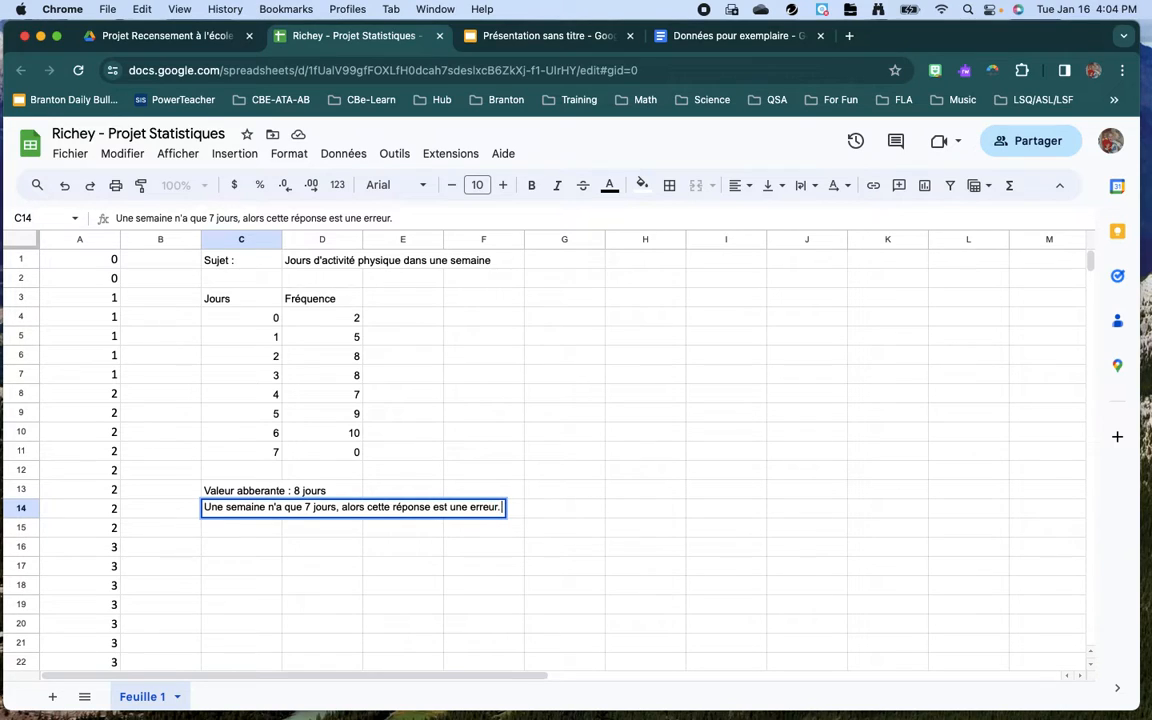
pyautogui.press('Return')
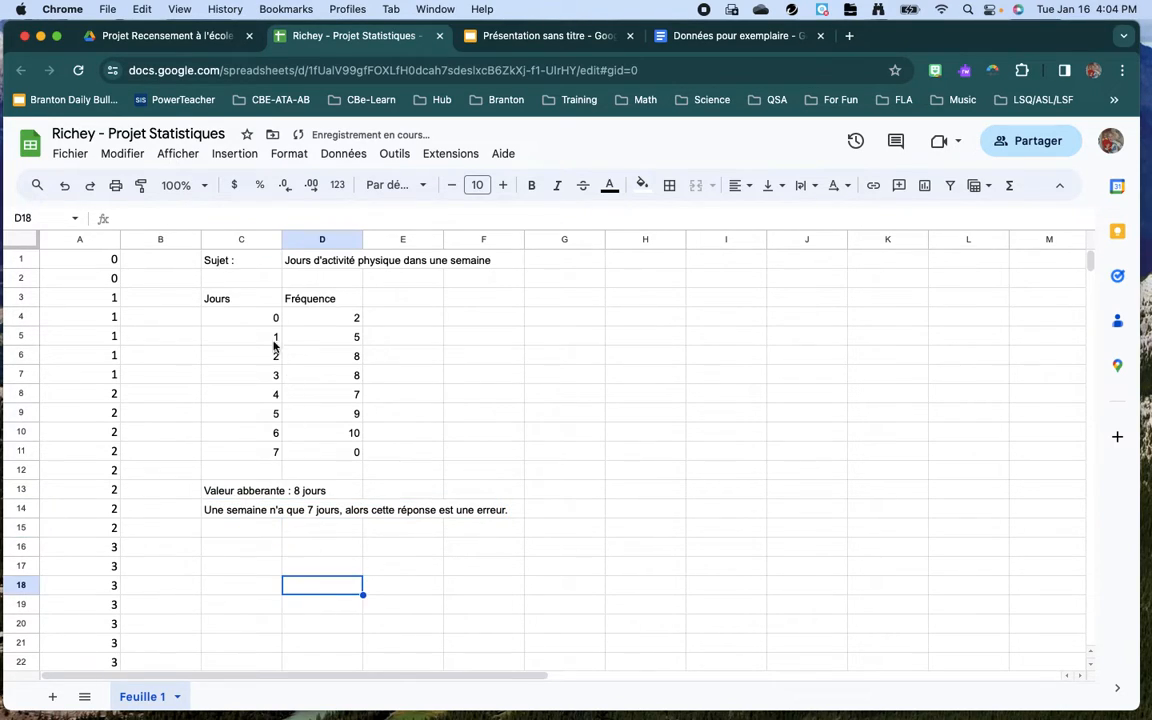
# Insert a chart from the Jours and Fréquence table in C3:D11
pyautogui.click(240, 297)
pyautogui.keyDown('shift'); pyautogui.click(316, 458); pyautogui.keyUp('shift')
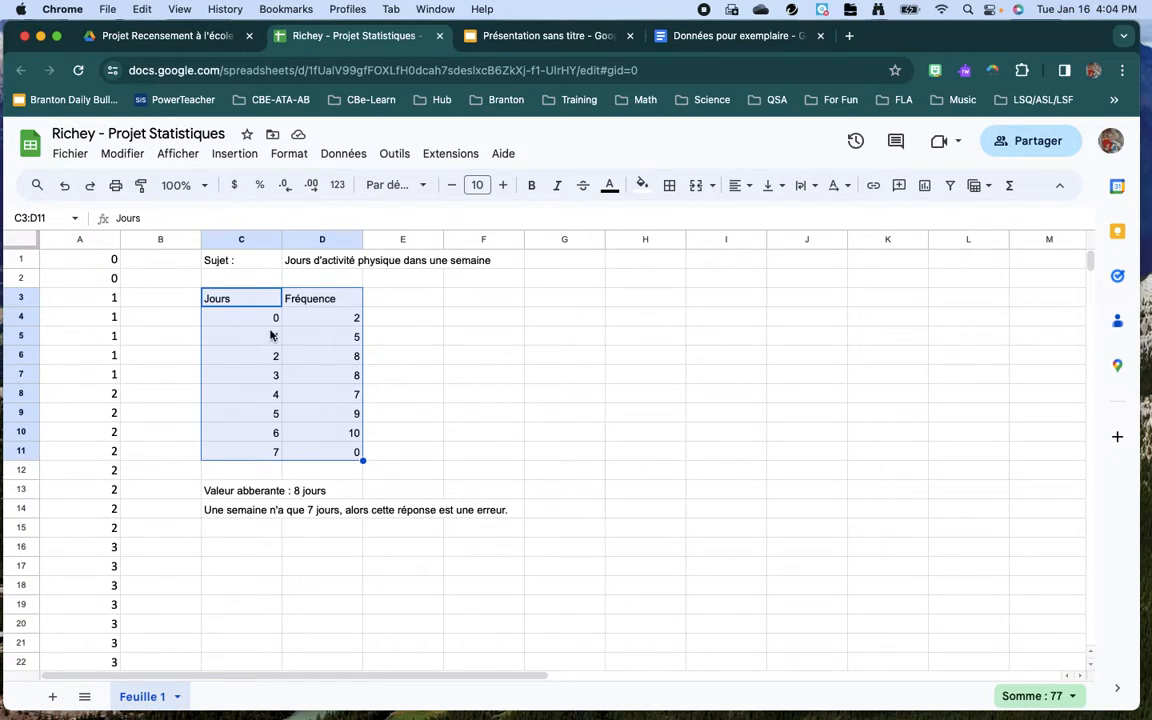
pyautogui.click(231, 156)
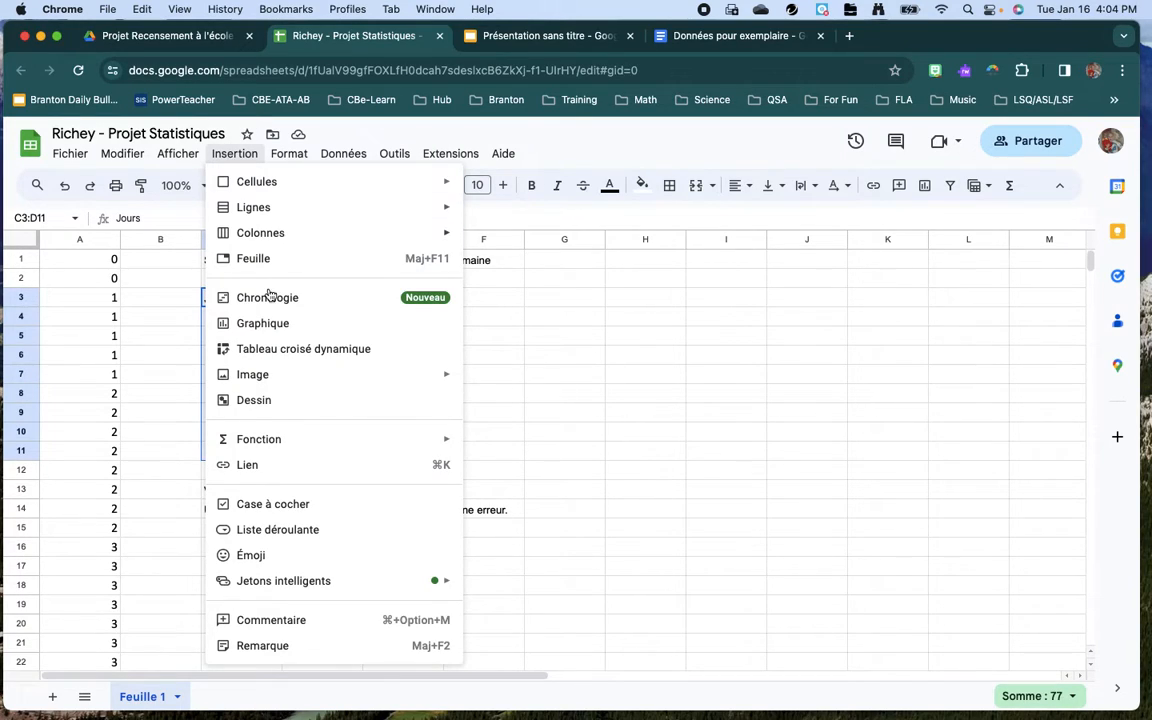
pyautogui.click(268, 325)
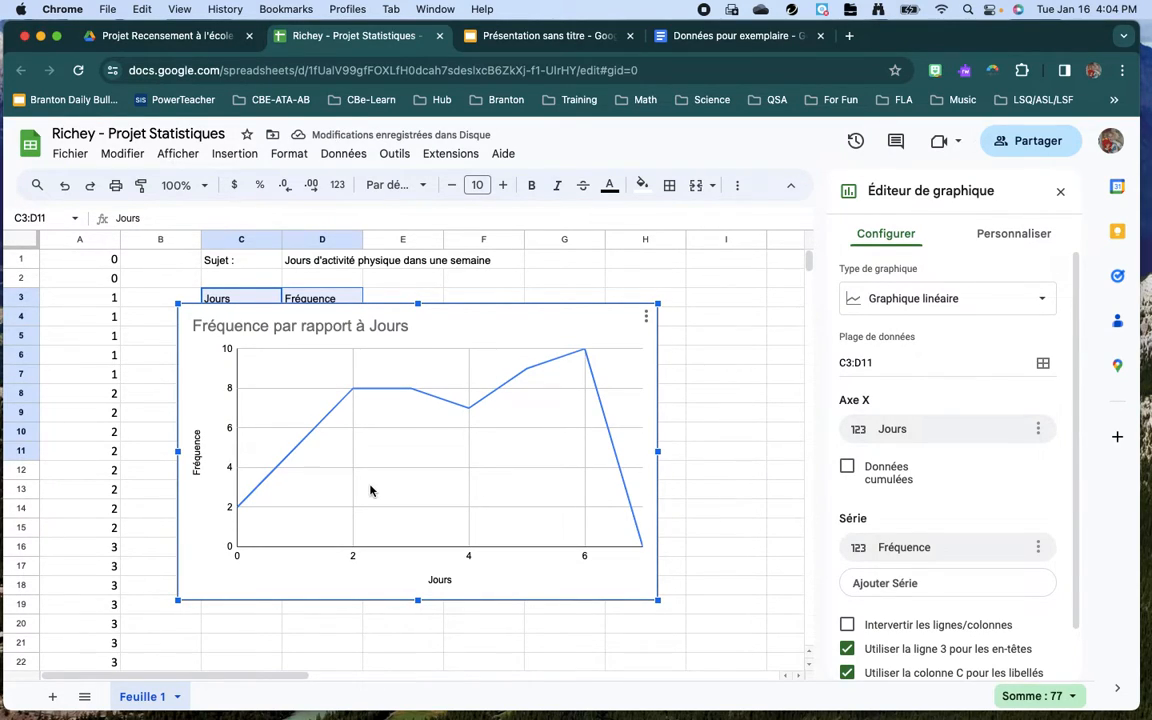
# Change the Jours and Fréquence line chart to a Diagramme circulaire
pyautogui.click(914, 304)
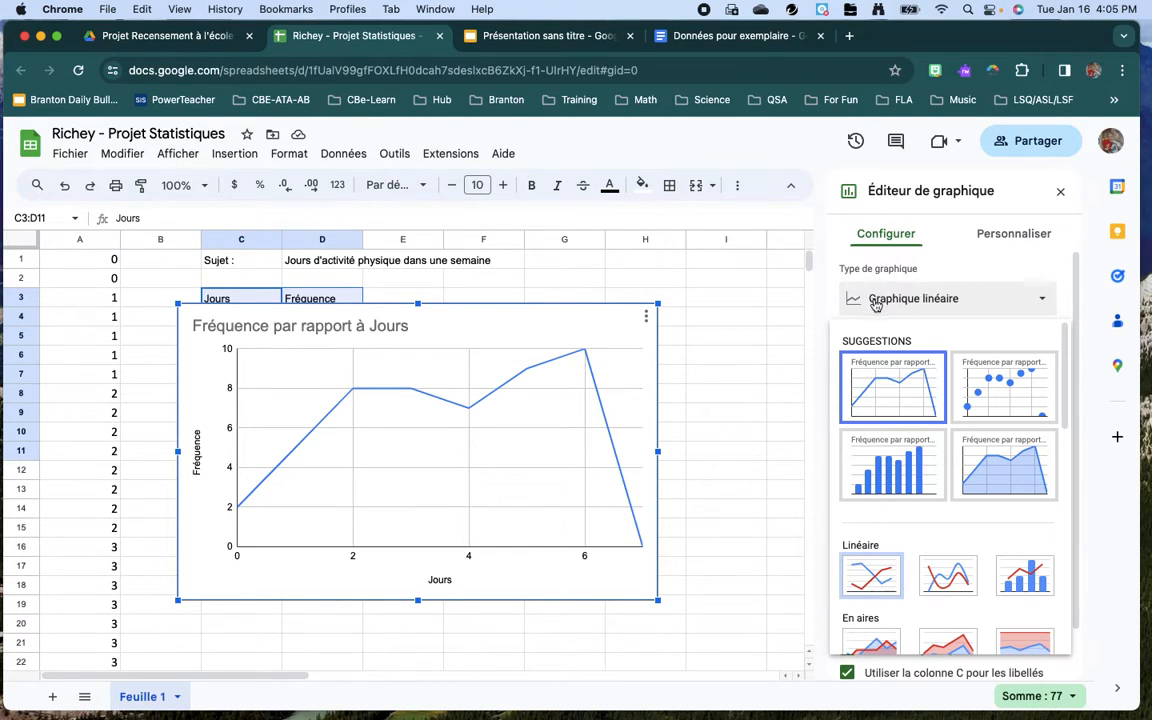
pyautogui.scroll(-7, 908, 470)
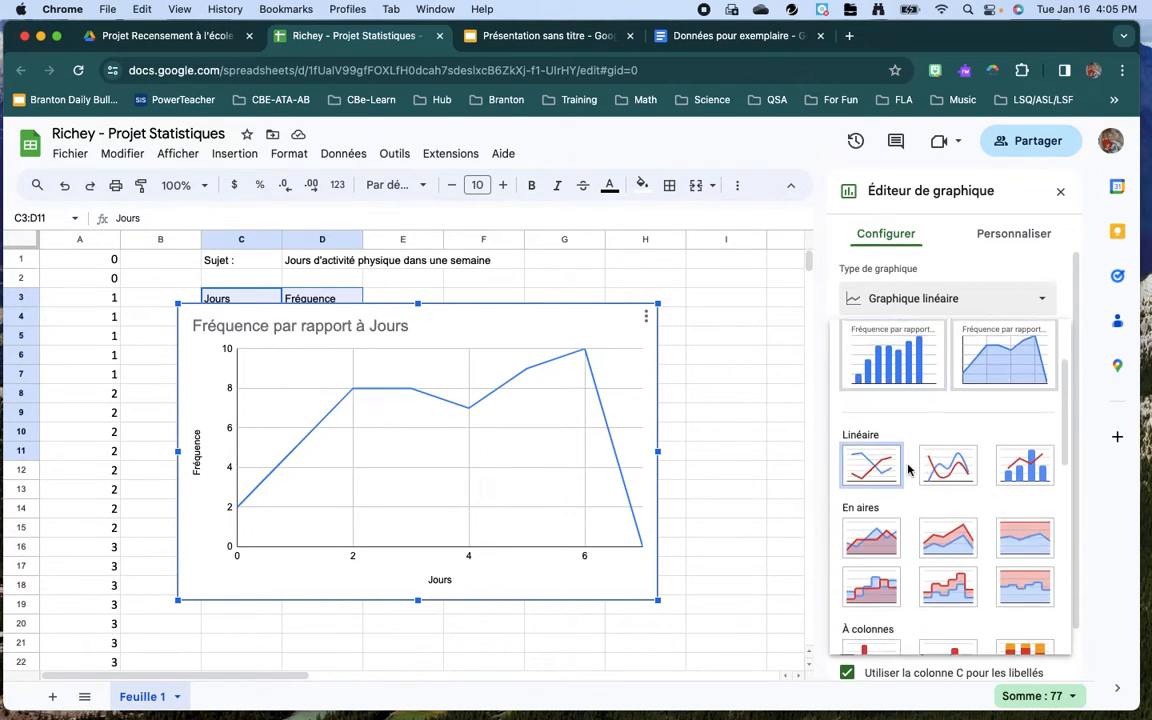
pyautogui.scroll(-3, 908, 470)
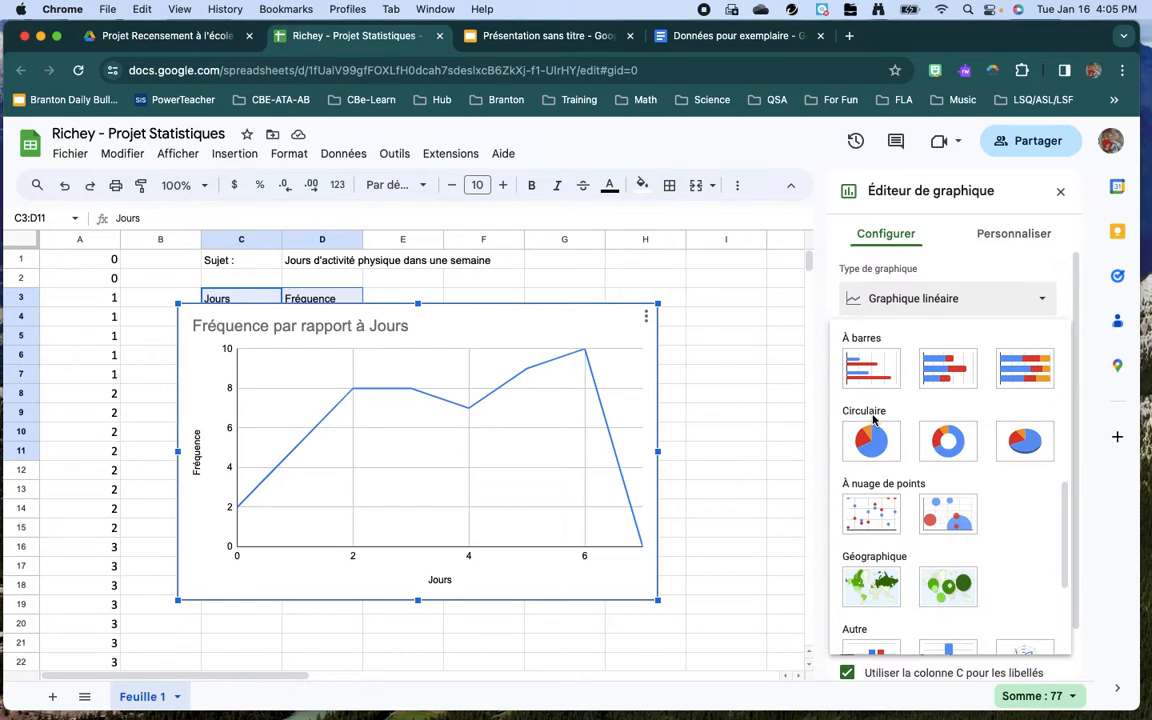
pyautogui.click(870, 440)
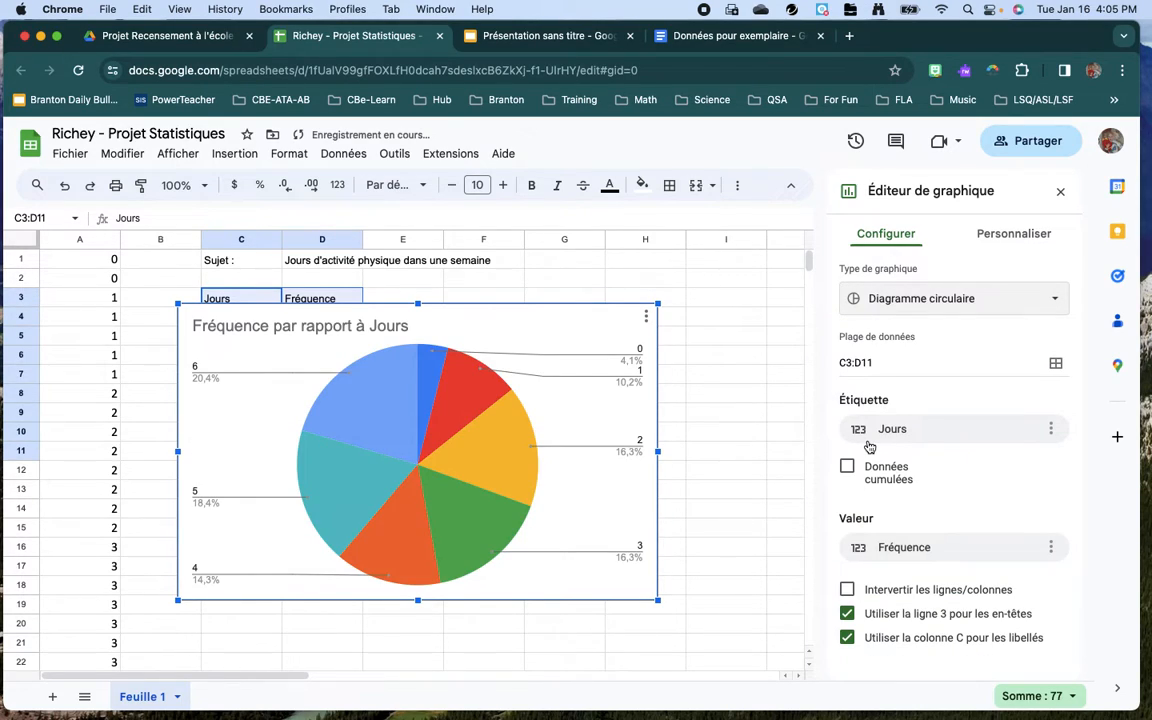
# Move the pie chart below the outlier explanation, starting at about row 16 in column C
pyautogui.moveTo(545, 319); pyautogui.dragTo(571, 548)
pyautogui.scroll(-5, 720, 458)
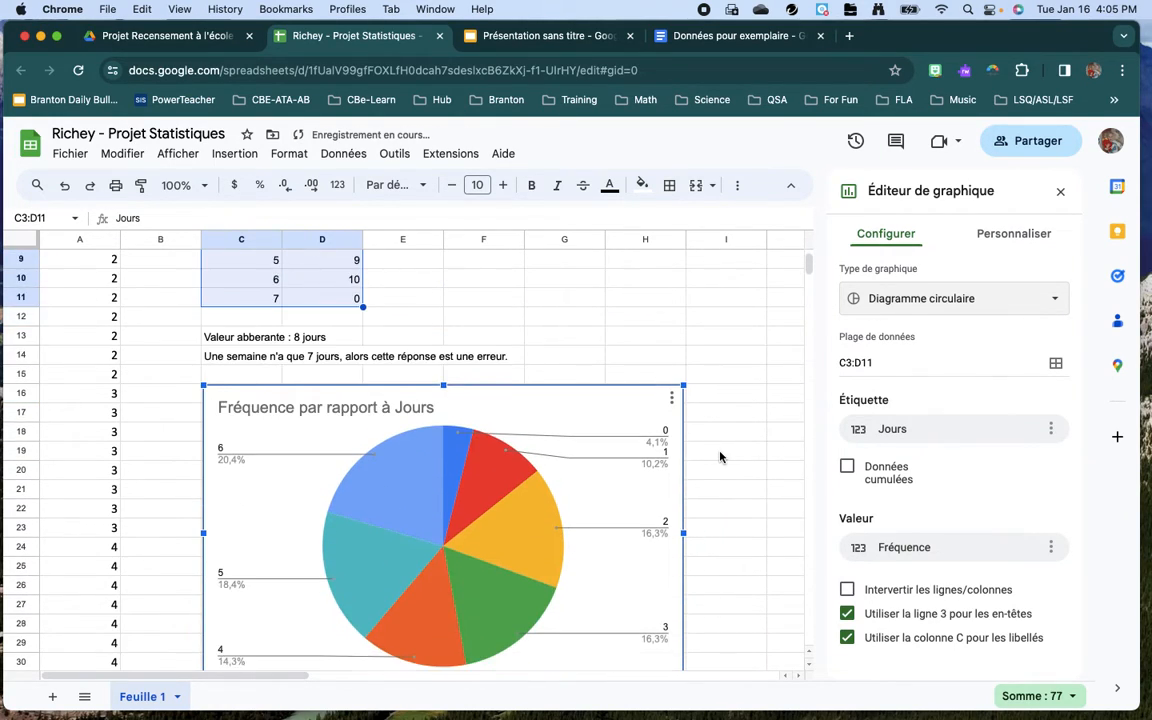
pyautogui.scroll(-3, 720, 458)
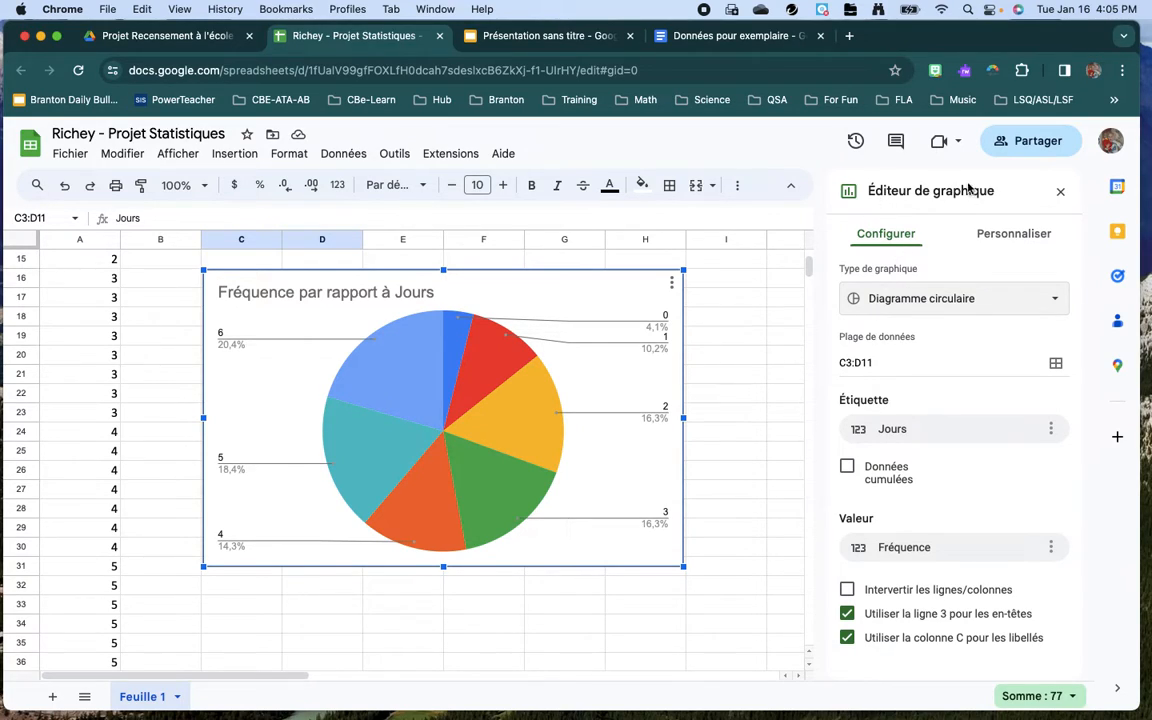
# Open the pie chart's style customization settings and view the fonts offered for the chart
pyautogui.click(1000, 238)
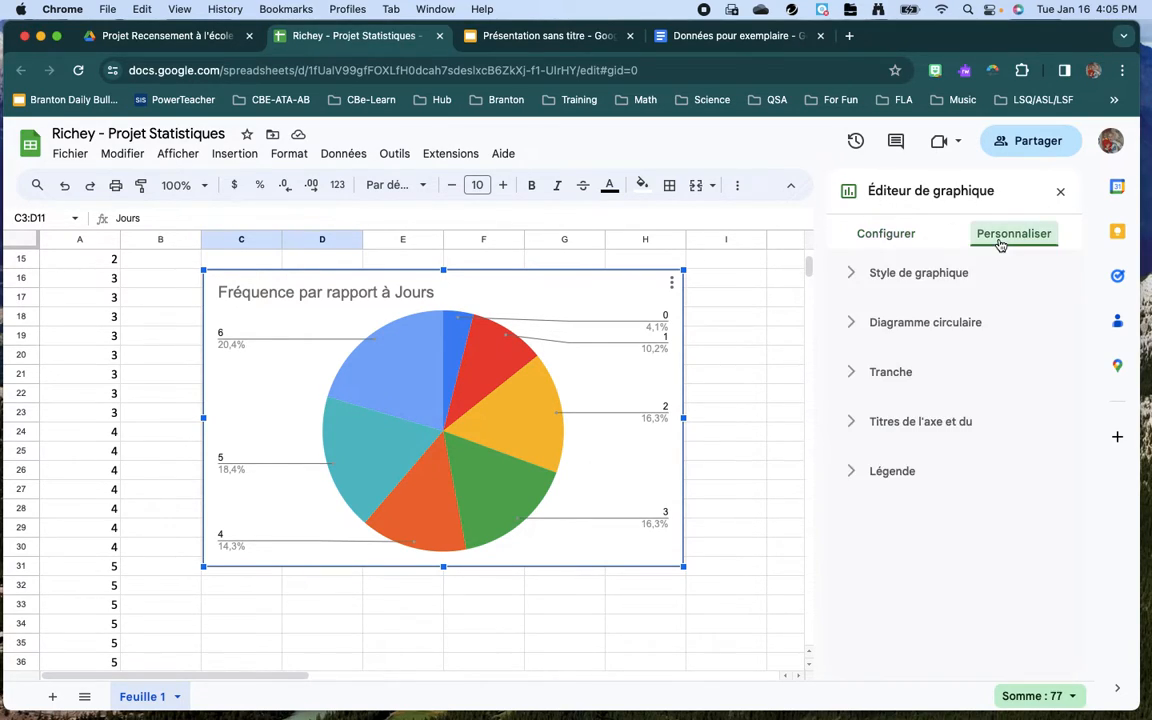
pyautogui.click(893, 238)
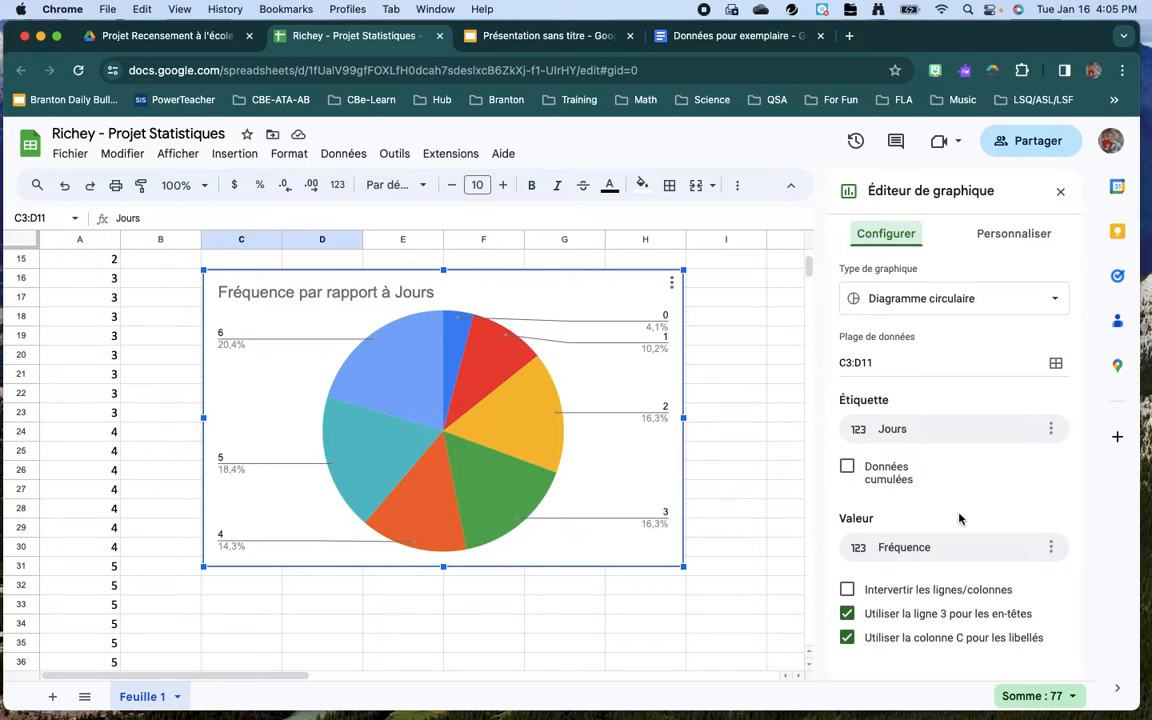
pyautogui.click(1018, 238)
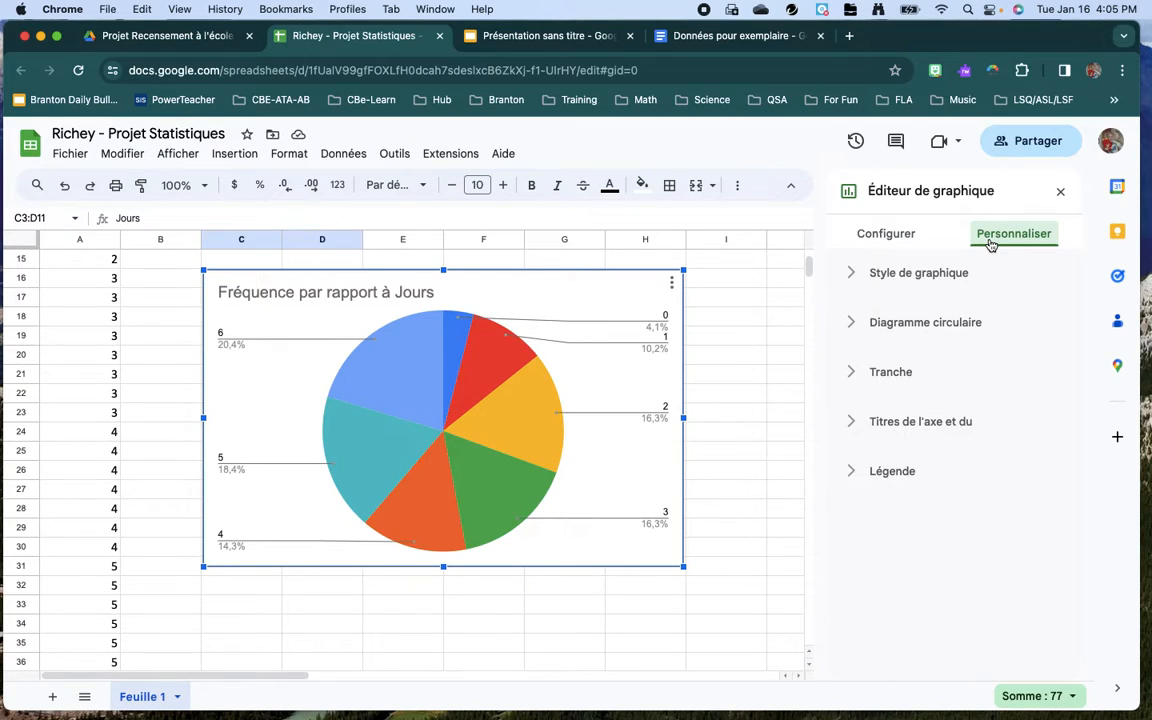
pyautogui.click(885, 276)
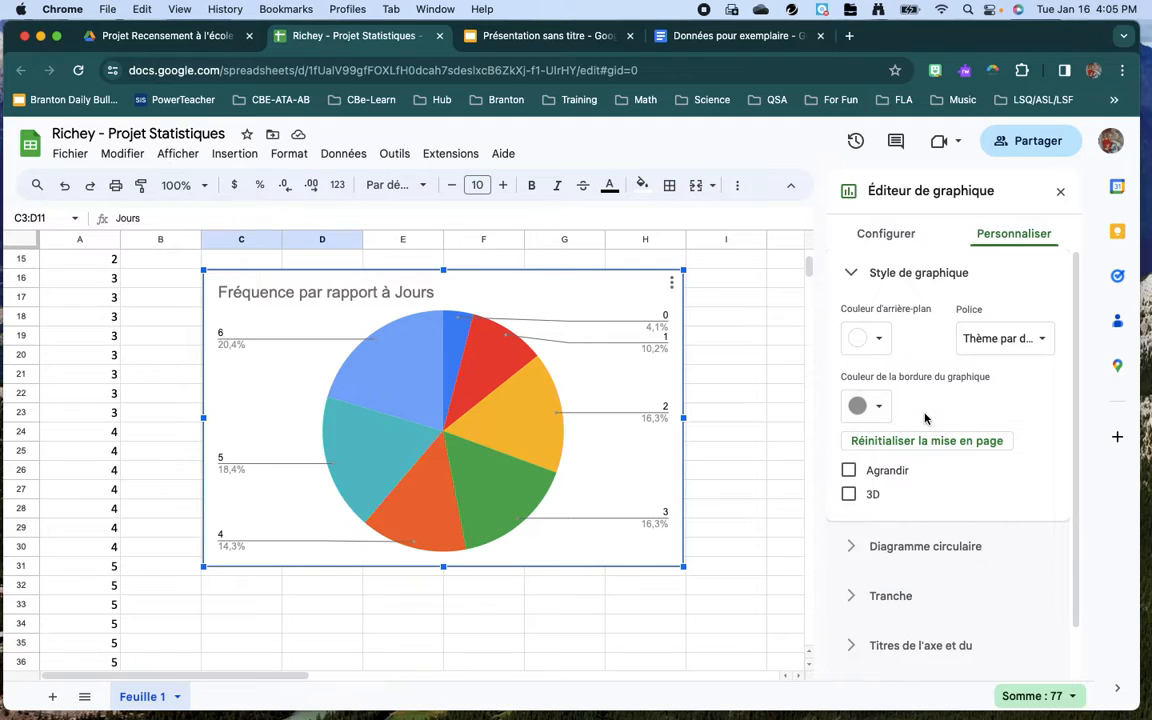
pyautogui.click(1002, 338)
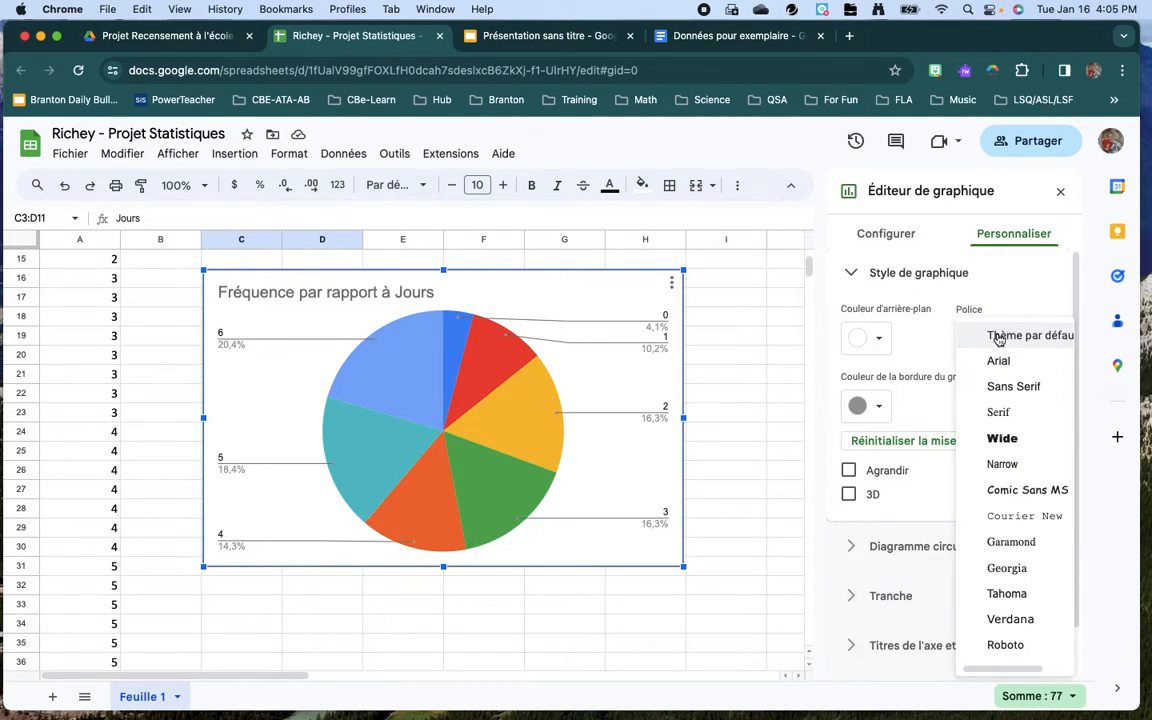
pyautogui.click(836, 318)
# Try a bright blue and a dark green chart background, and return the background to white
pyautogui.click(880, 342)
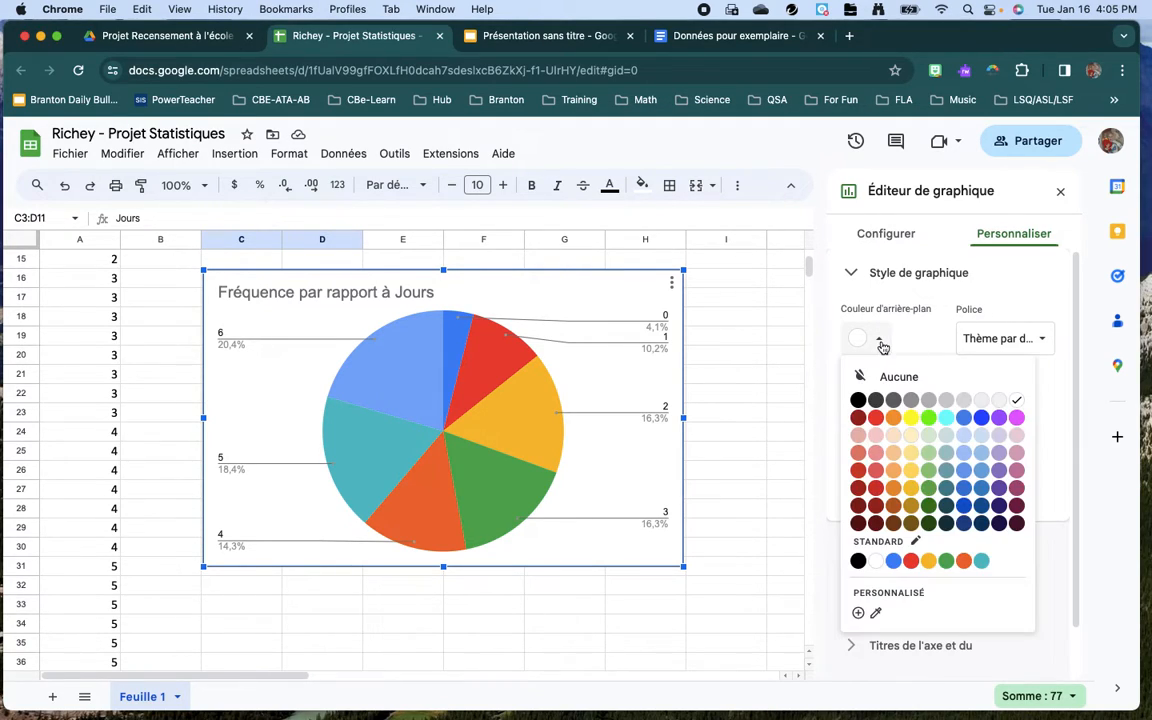
pyautogui.click(981, 417)
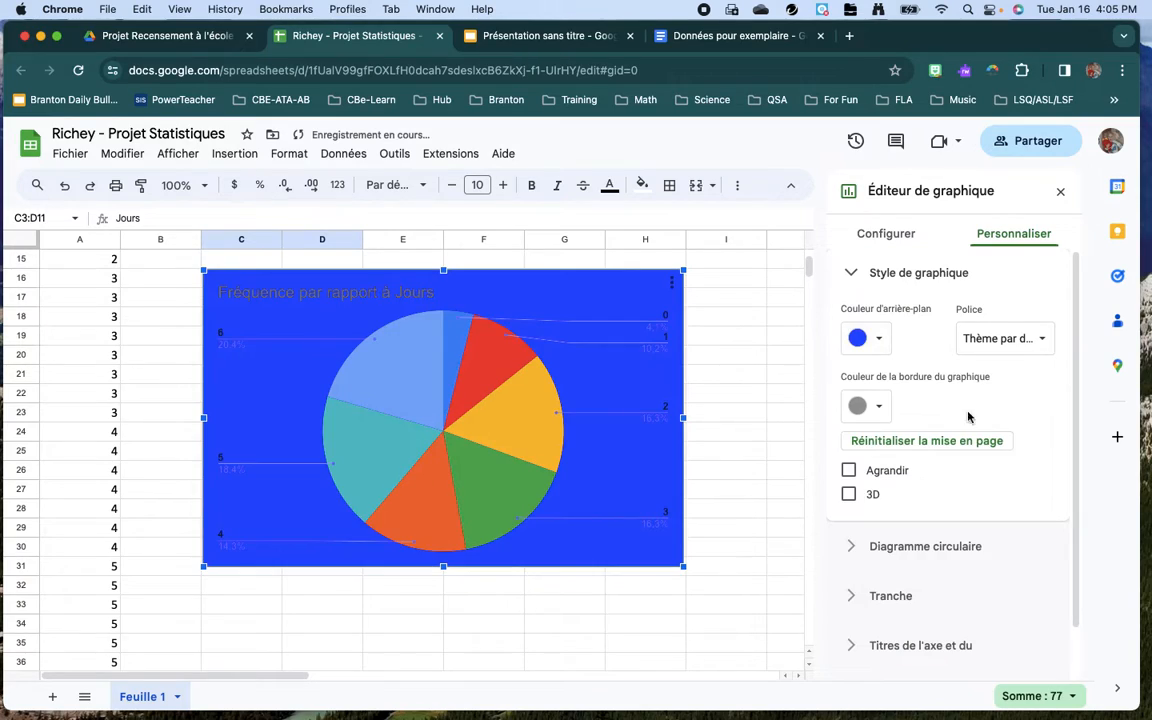
pyautogui.click(881, 344)
pyautogui.click(930, 495)
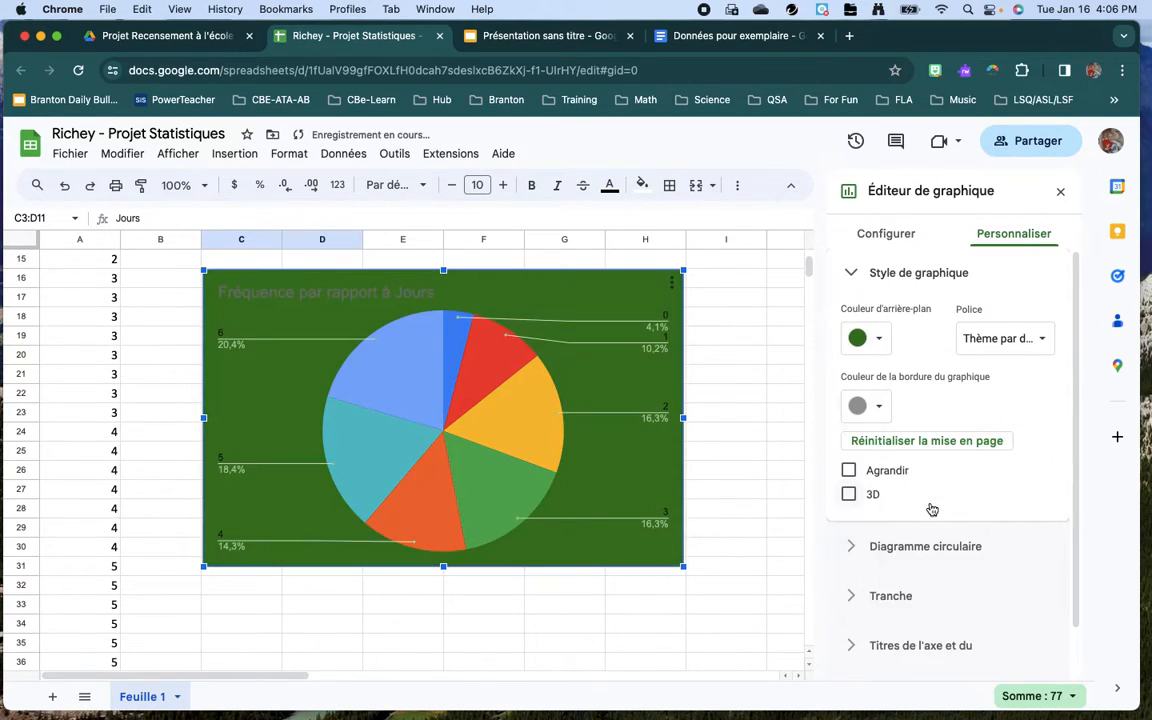
pyautogui.click(880, 342)
pyautogui.click(1016, 400)
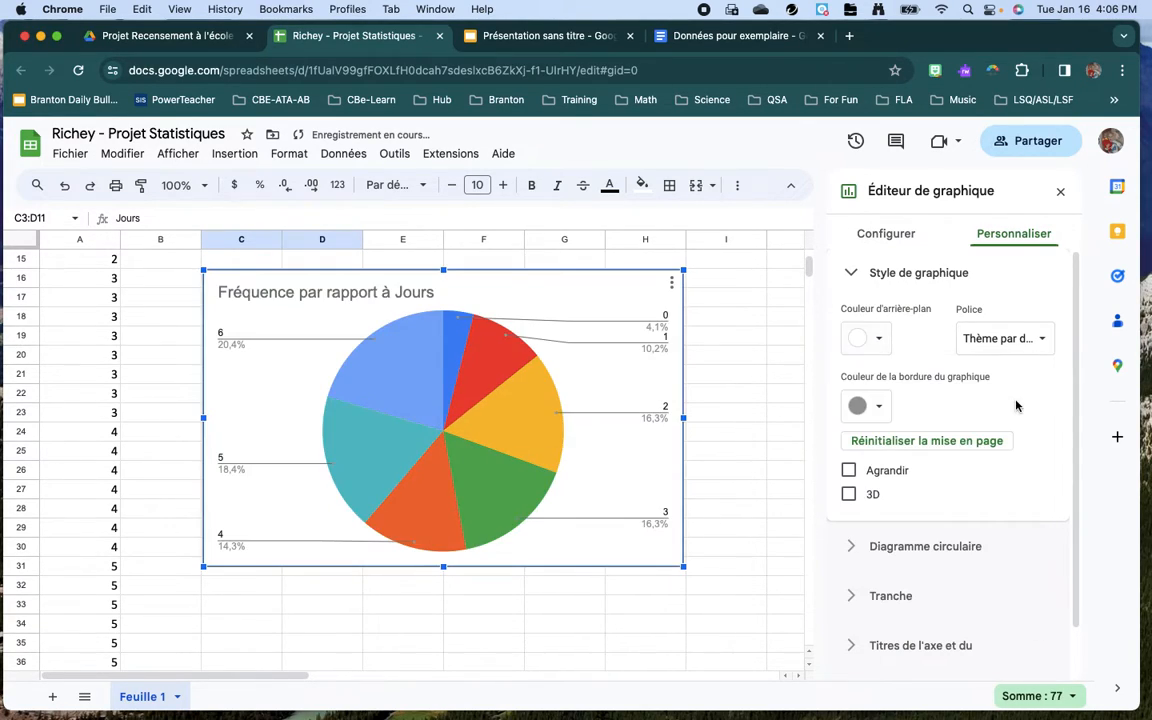
# Try a black border around the chart, and set the chart's border colour to Aucune
pyautogui.click(880, 408)
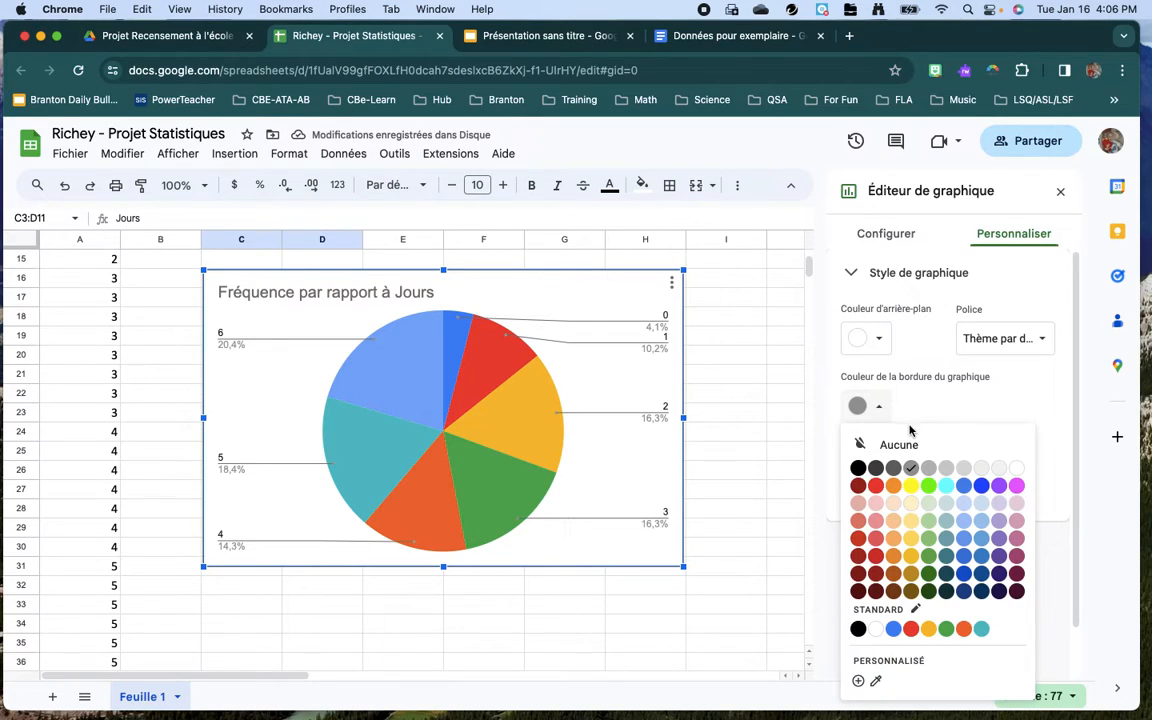
pyautogui.click(860, 469)
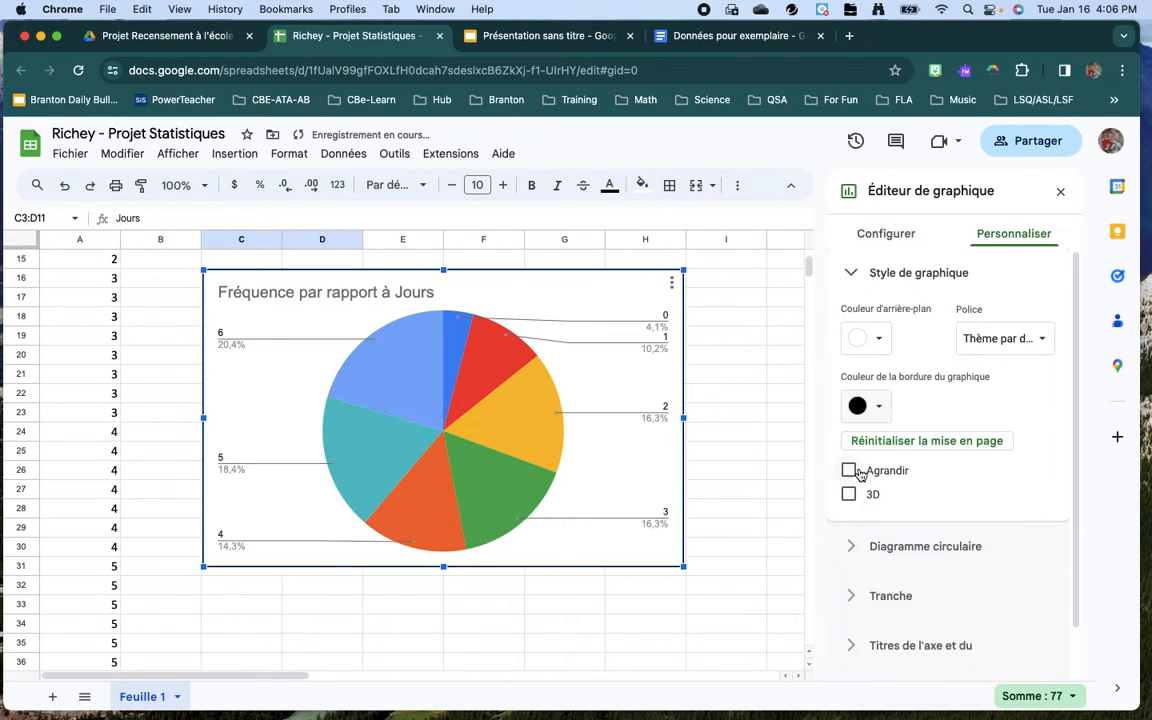
pyautogui.click(880, 406)
pyautogui.click(895, 444)
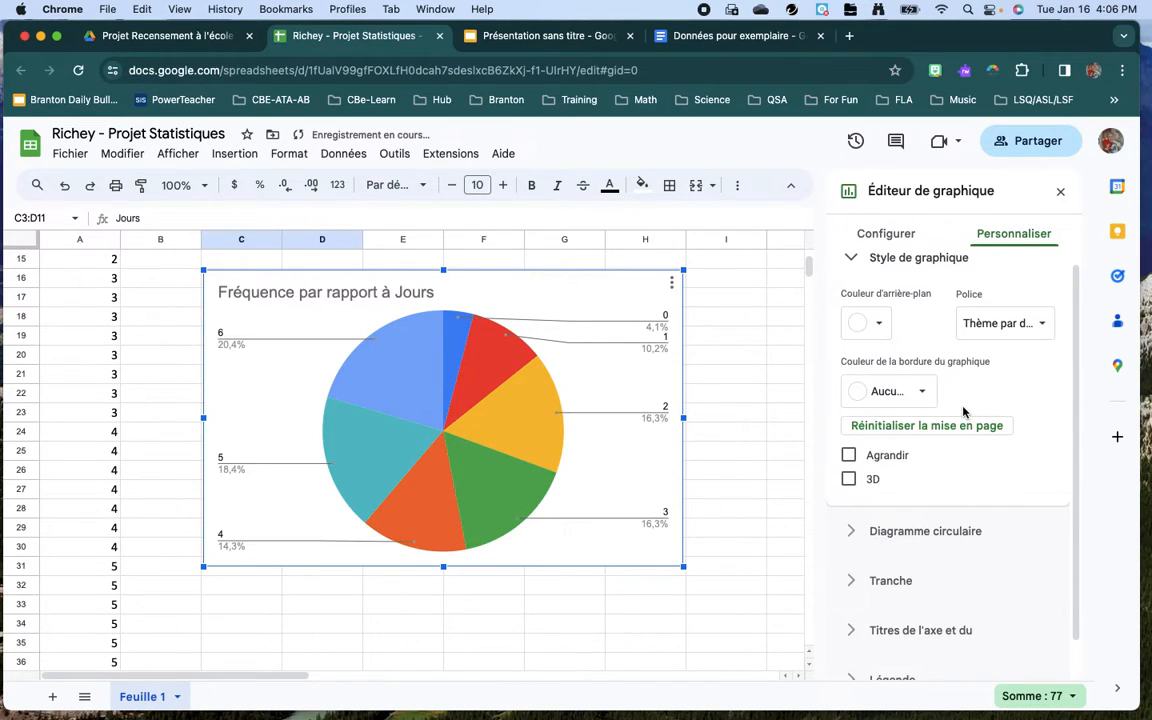
pyautogui.click(850, 272)
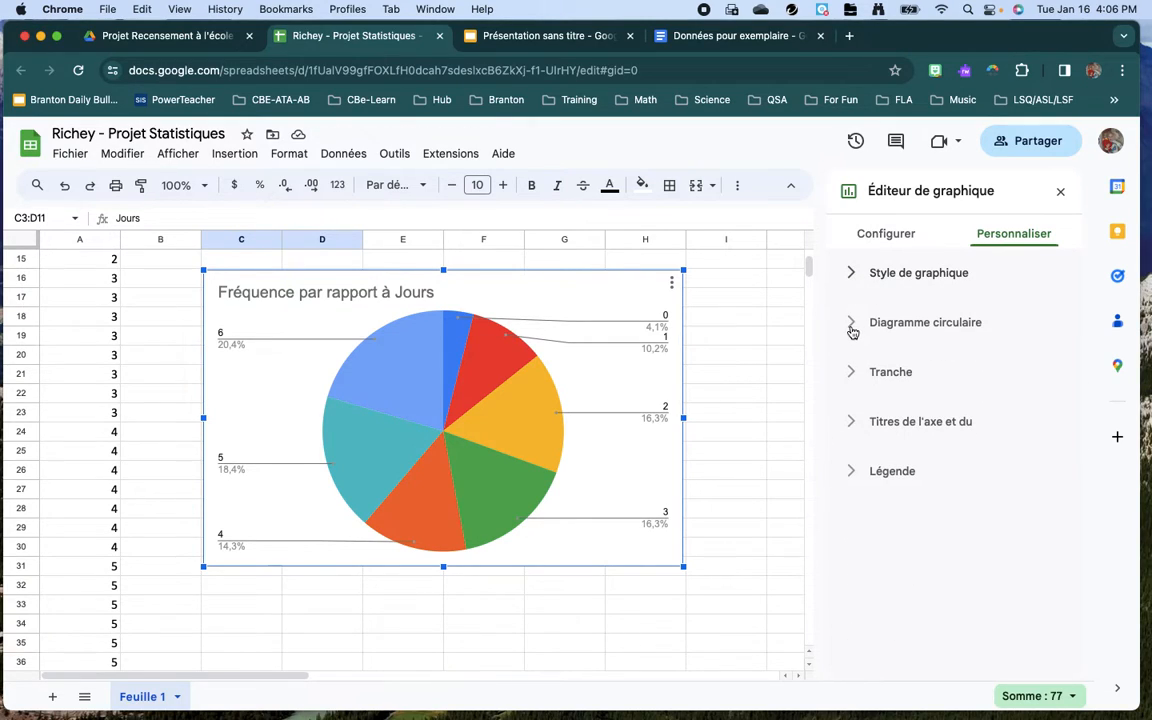
# Set the border colour of the pie slices to black
pyautogui.click(851, 324)
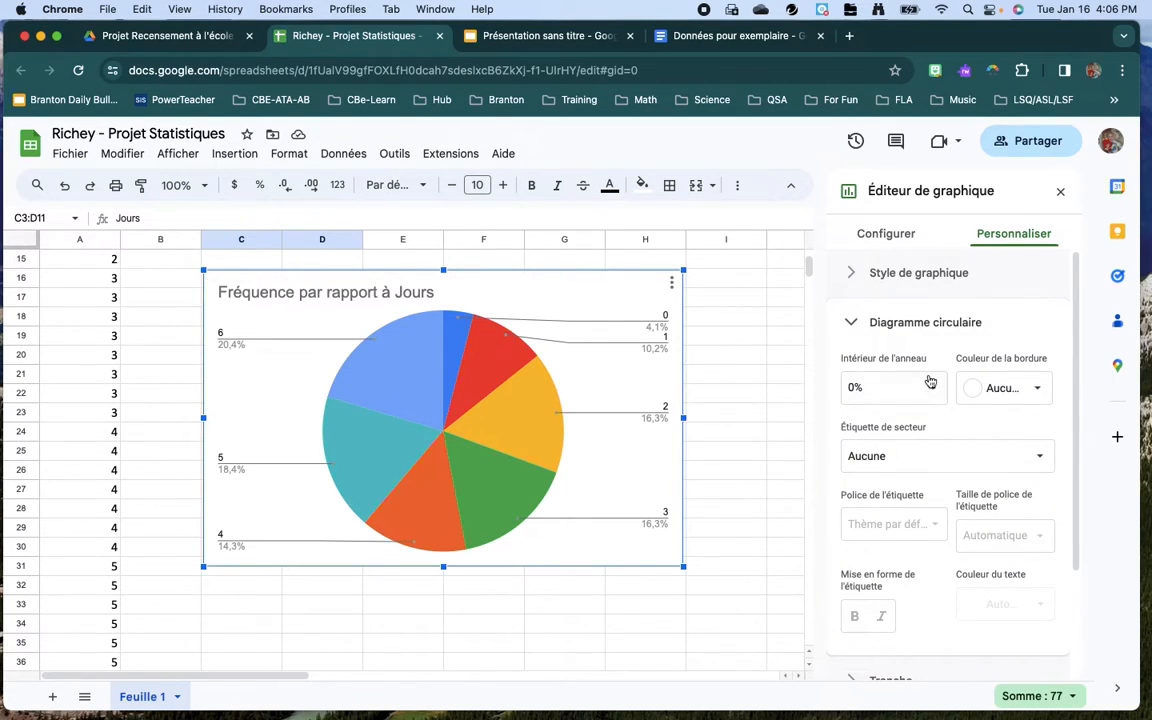
pyautogui.scroll(-2, 945, 432)
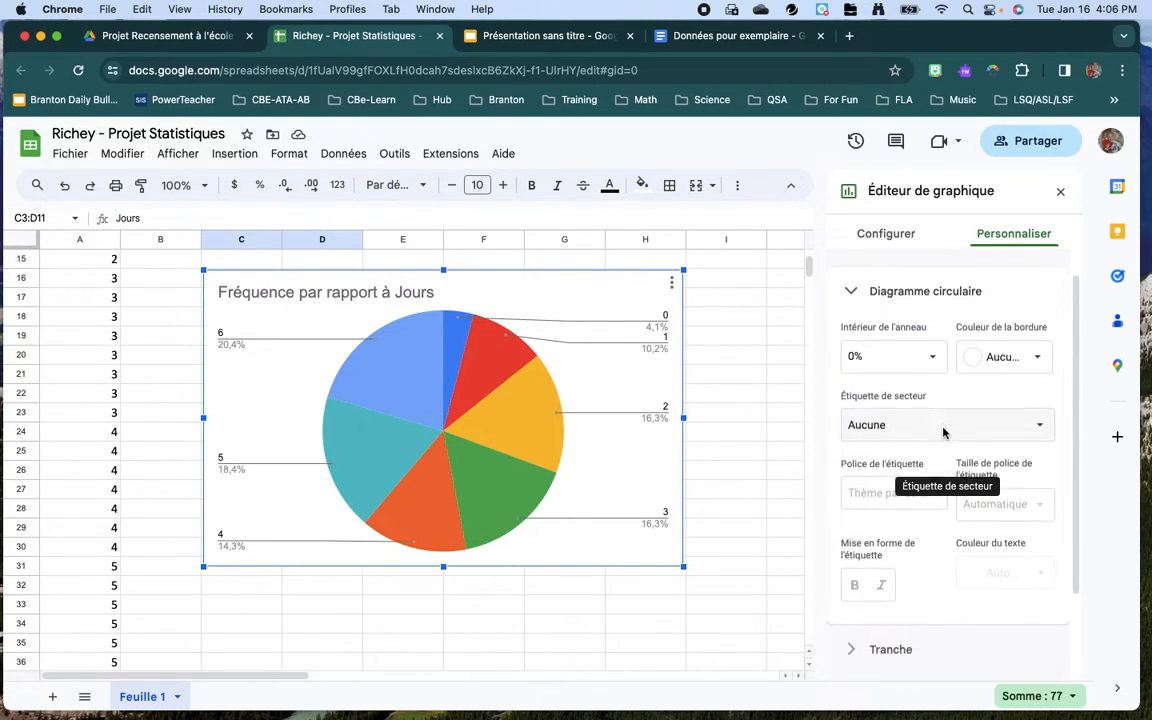
pyautogui.click(1038, 334)
pyautogui.click(876, 397)
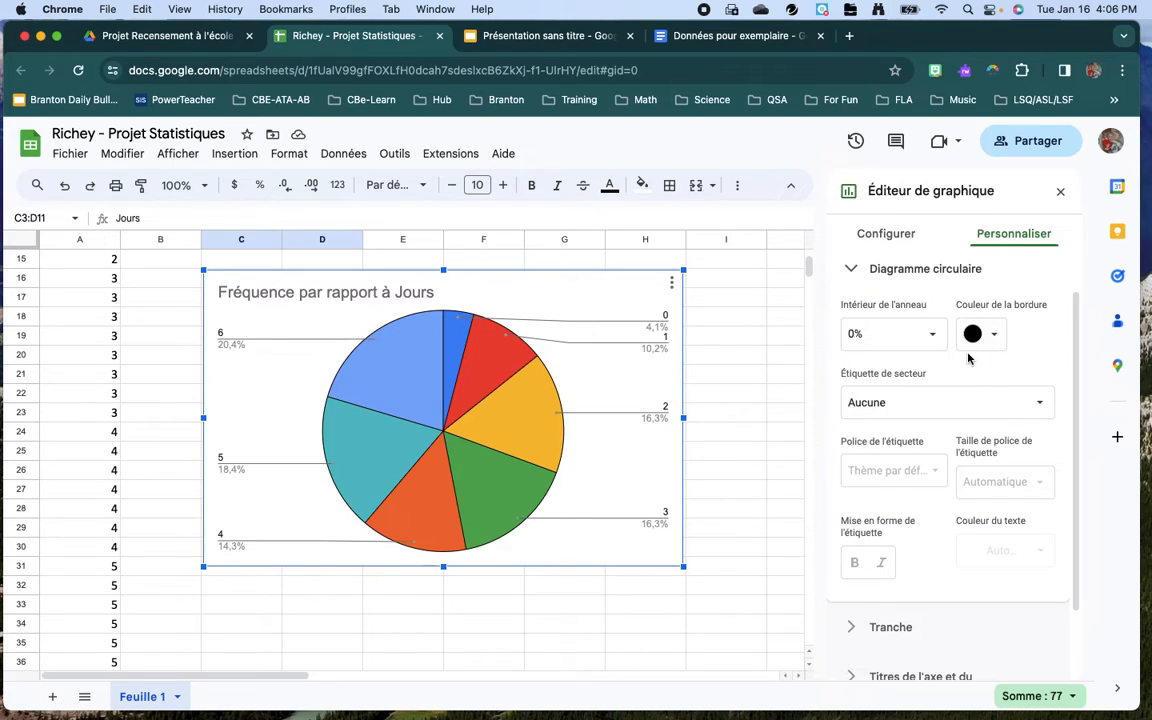
# Set the slice labels to Pourcentage and enlarge the chart to the end of column I and about row 34
pyautogui.scroll(-2, 915, 378)
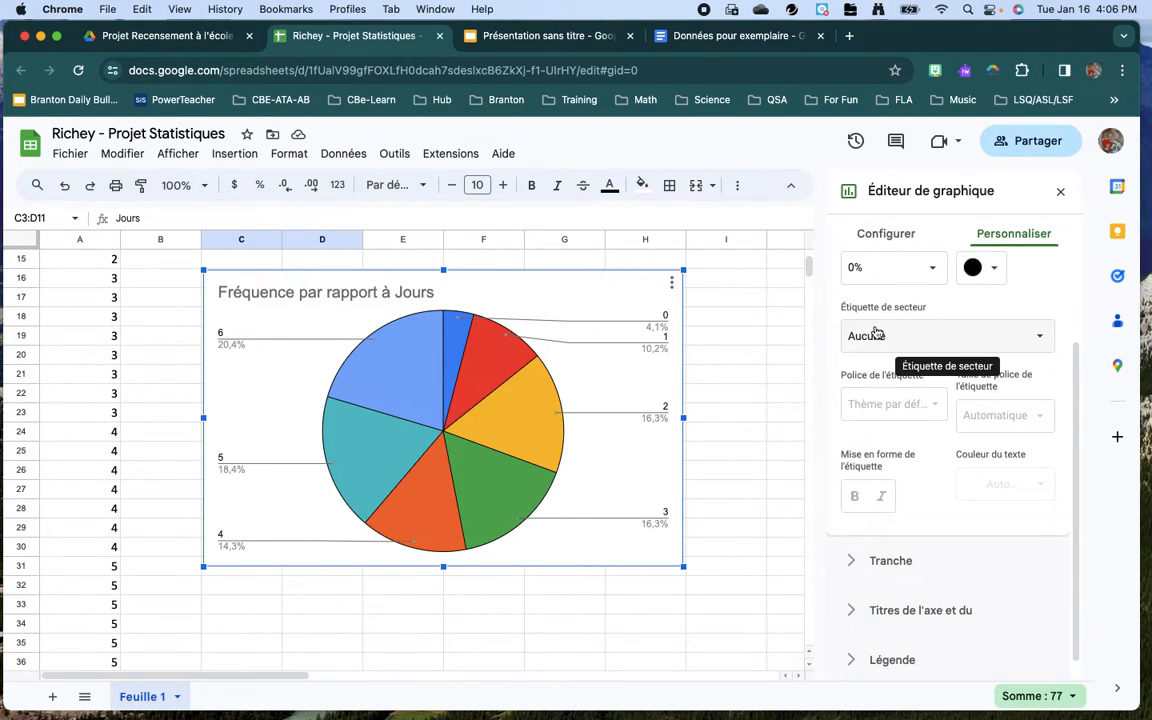
pyautogui.click(877, 337)
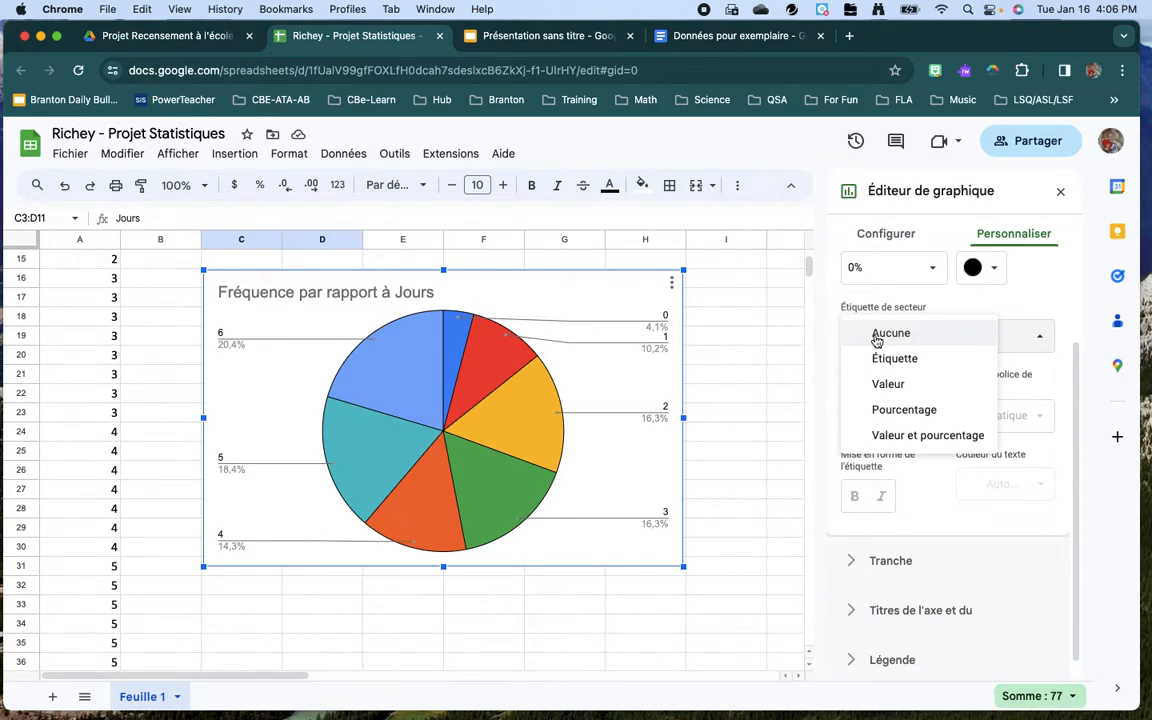
pyautogui.click(902, 411)
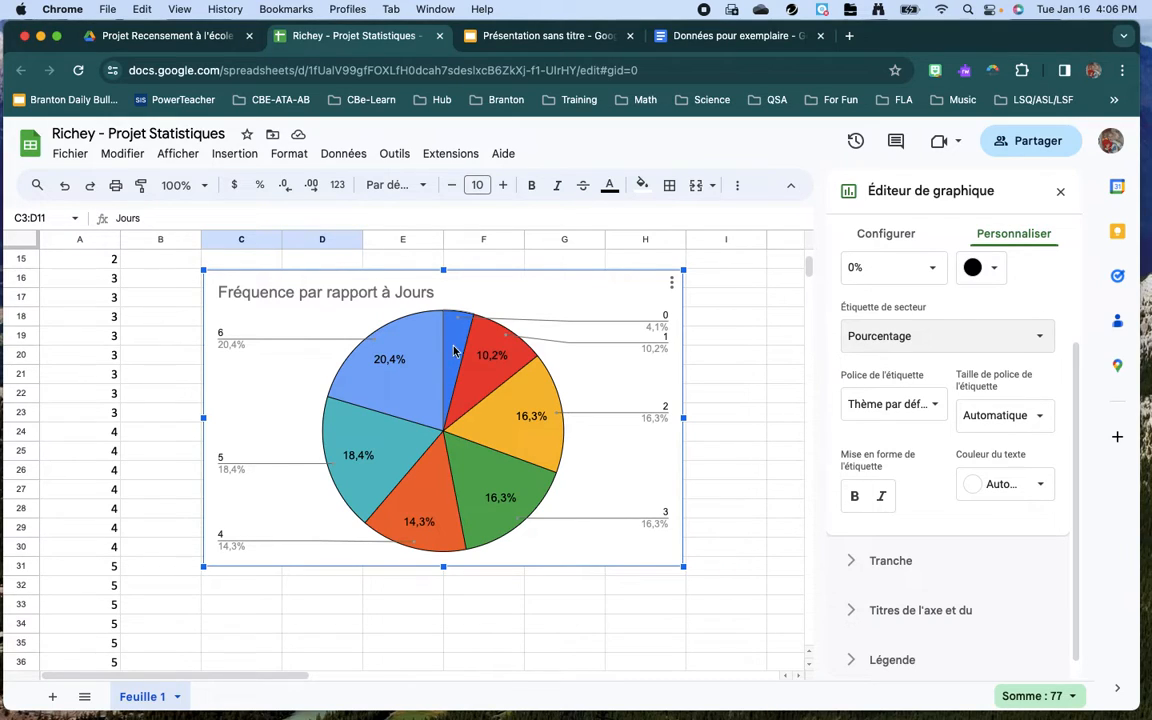
pyautogui.moveTo(684, 568); pyautogui.dragTo(766, 620)
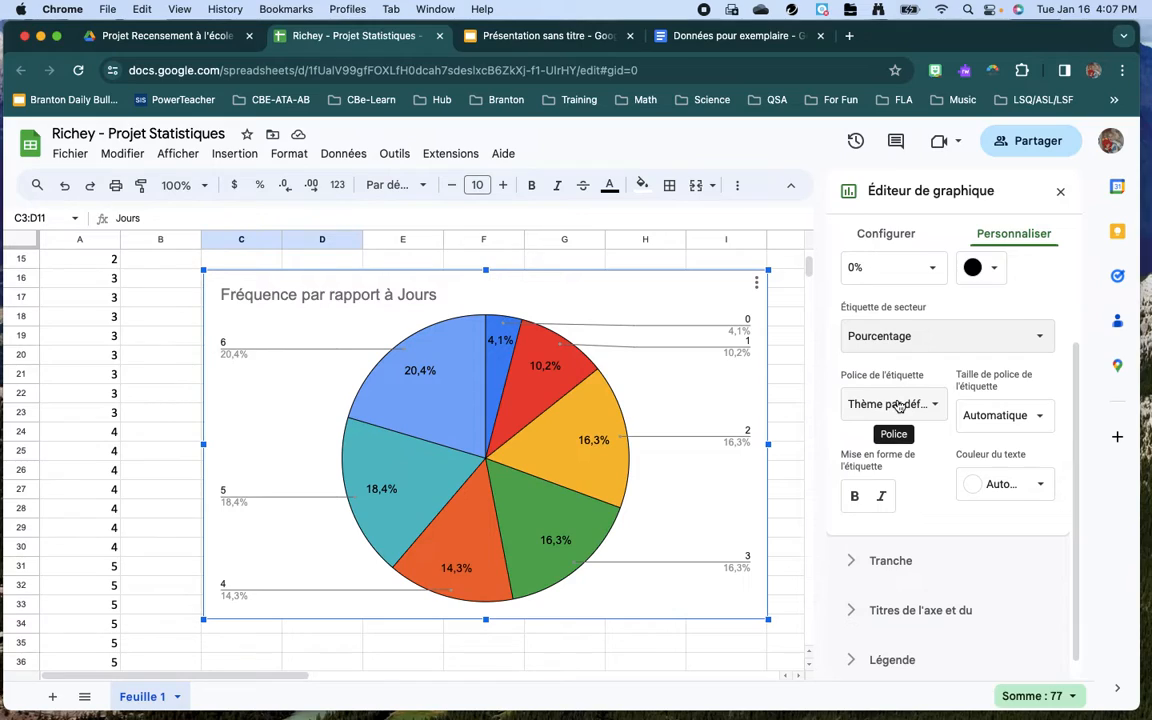
# Try Comic Sans MS and Courier New for the slice labels, and return the font to the default Arial theme
pyautogui.scroll(-1, 899, 405)
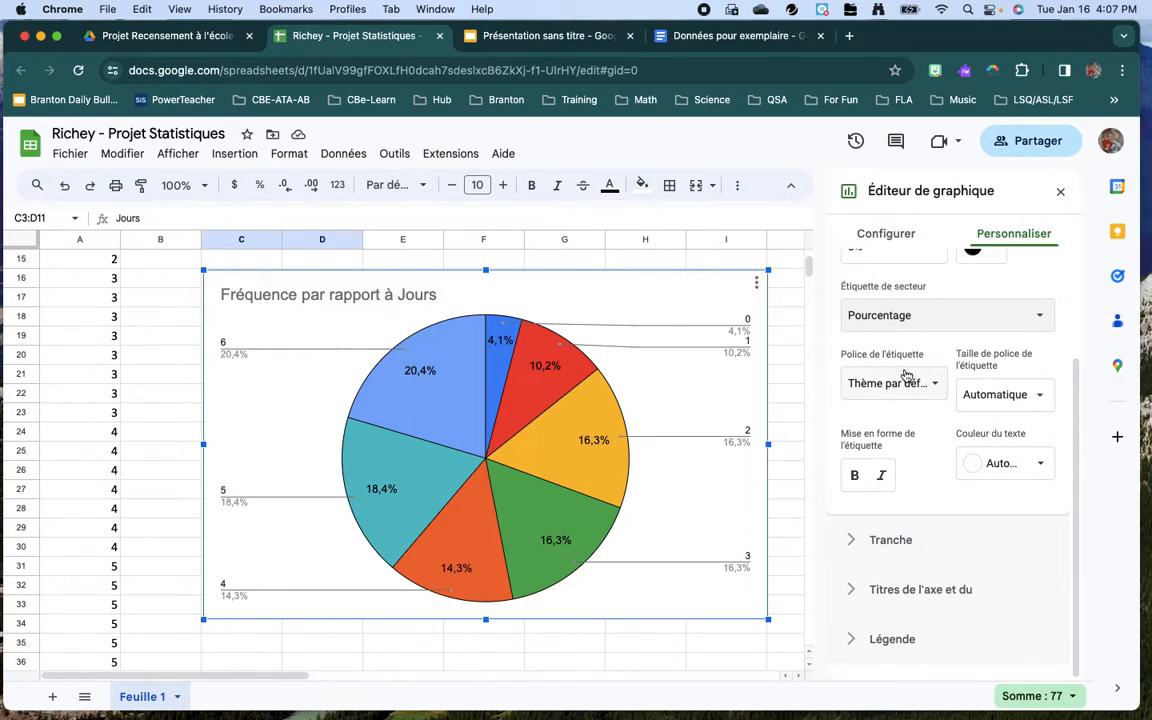
pyautogui.click(935, 386)
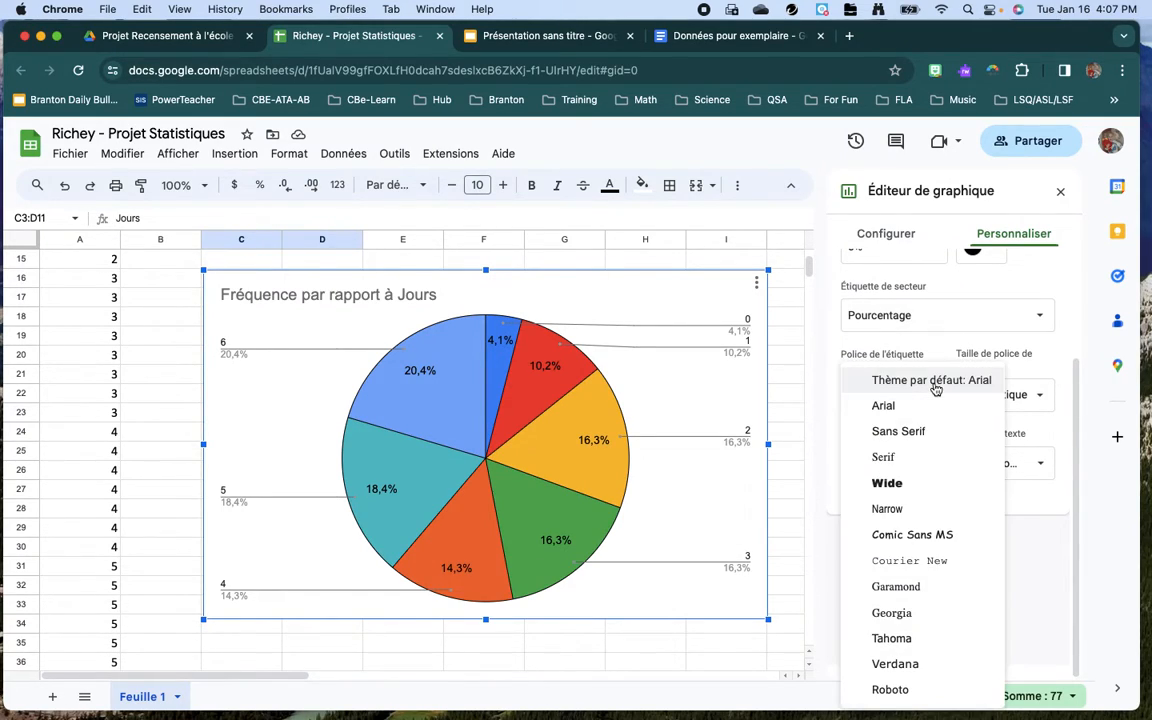
pyautogui.click(900, 535)
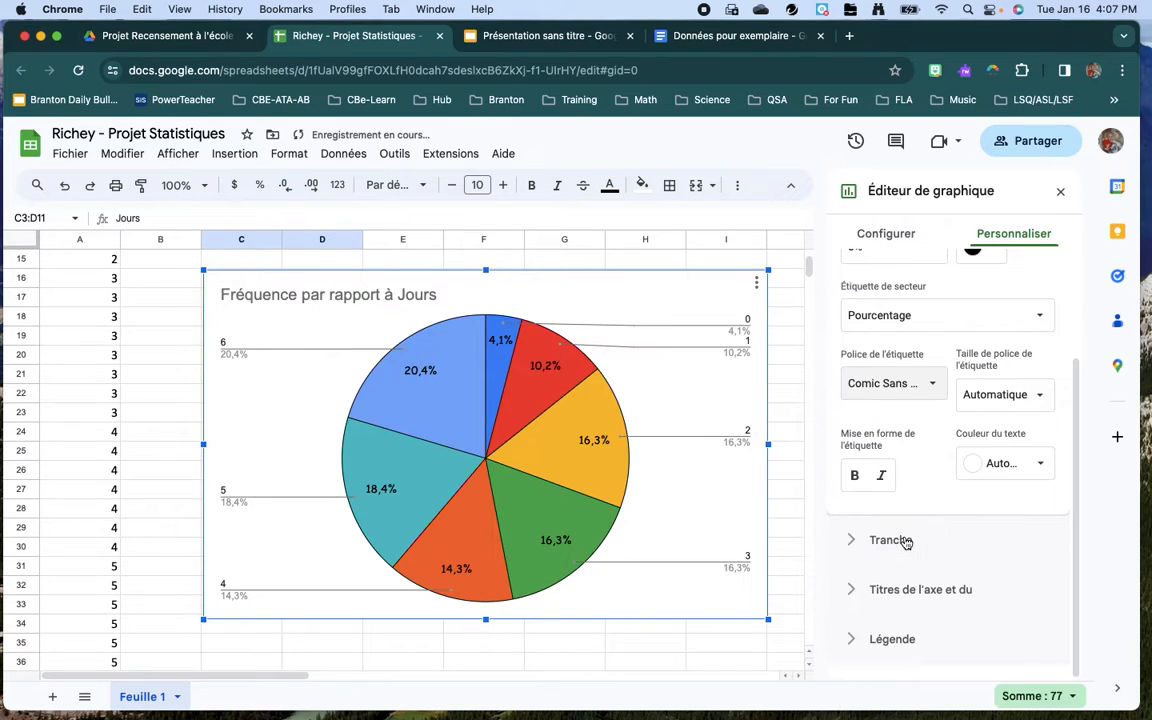
pyautogui.click(928, 385)
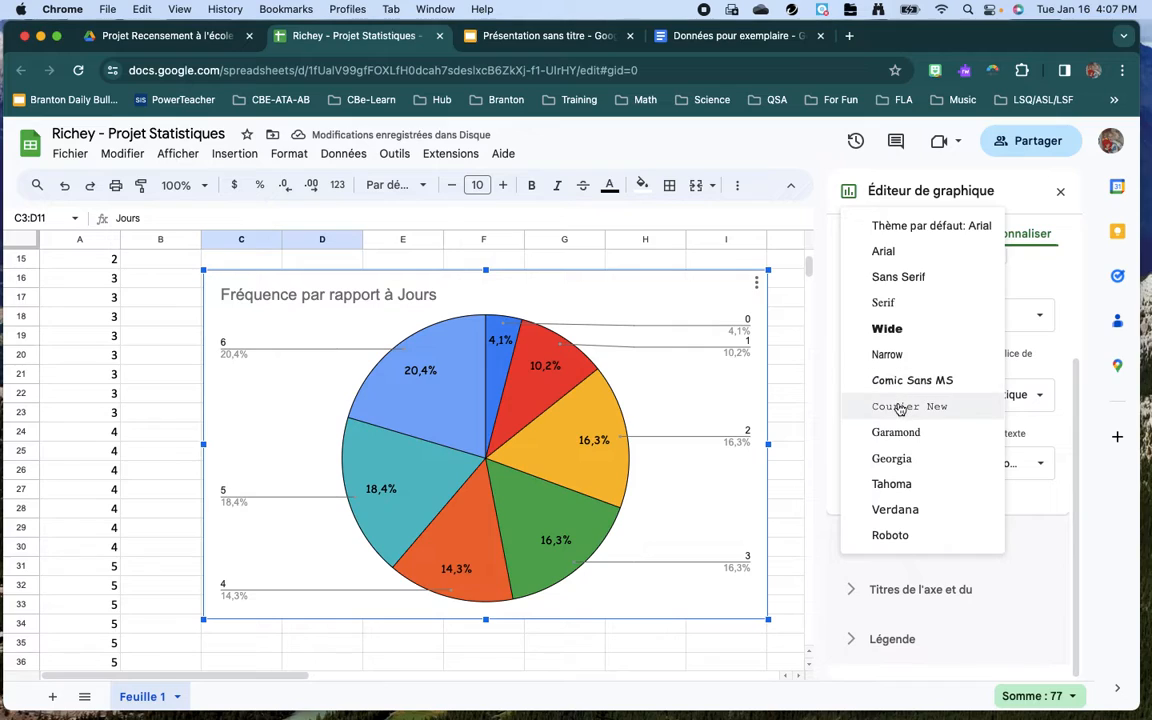
pyautogui.click(903, 405)
pyautogui.click(866, 383)
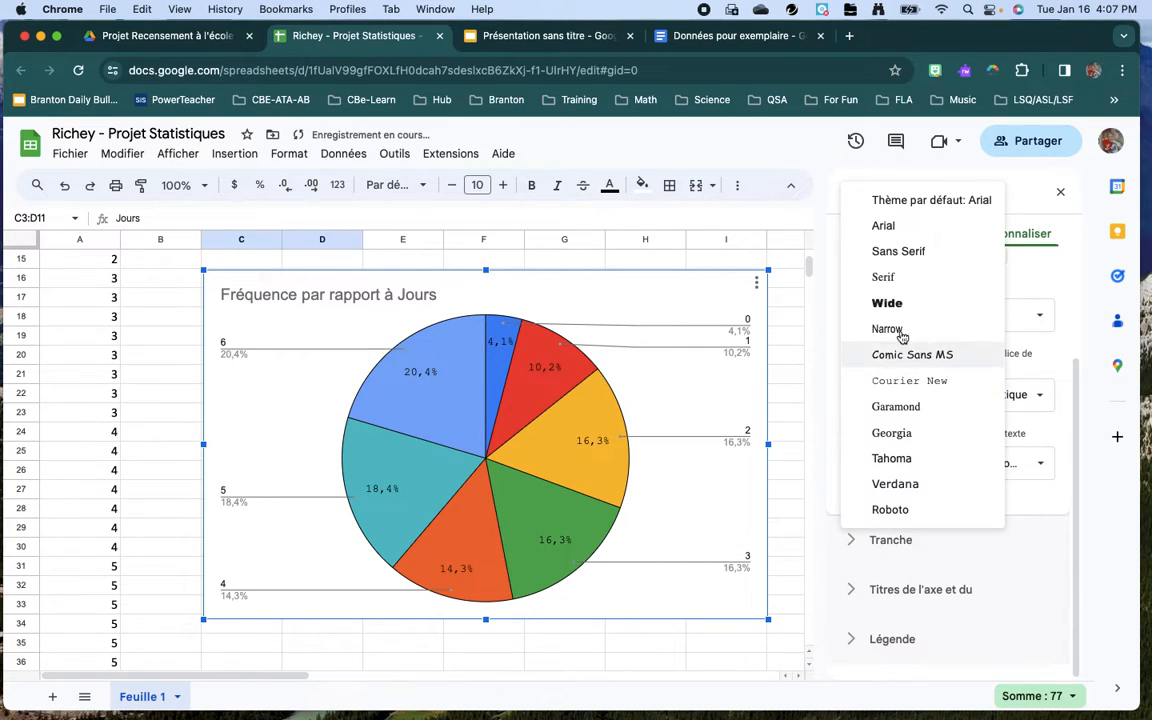
pyautogui.click(905, 203)
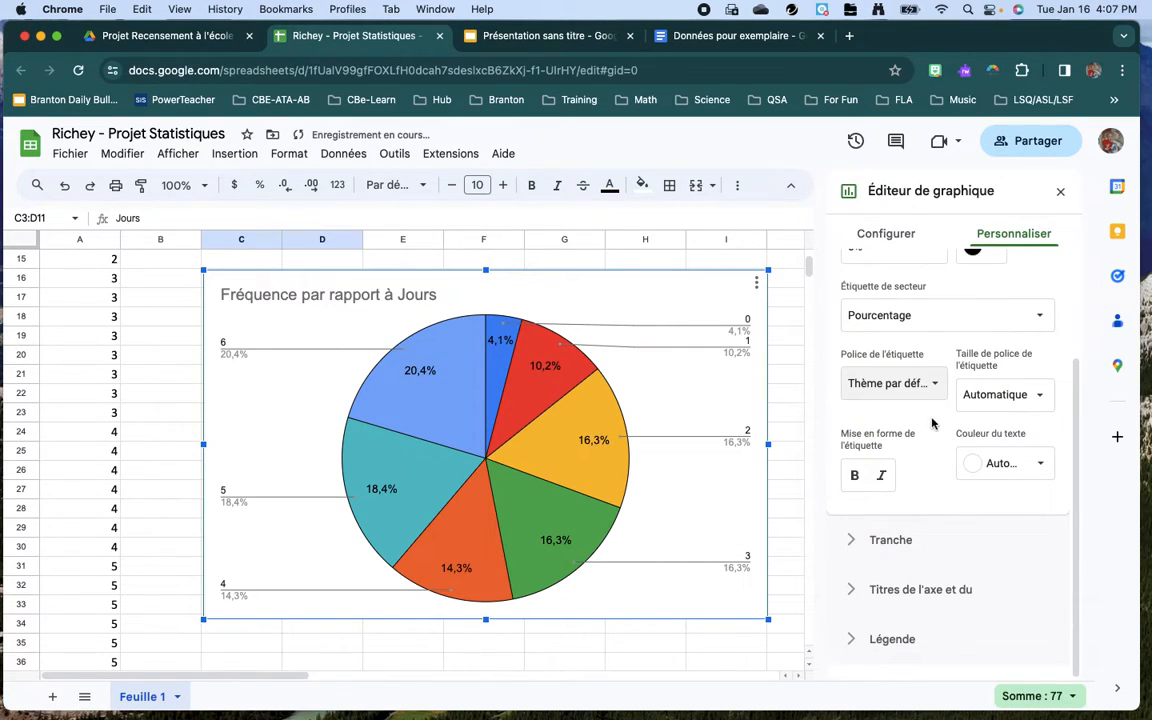
# Try a dark teal text colour for the slice labels, and return it to Auto
pyautogui.click(1038, 463)
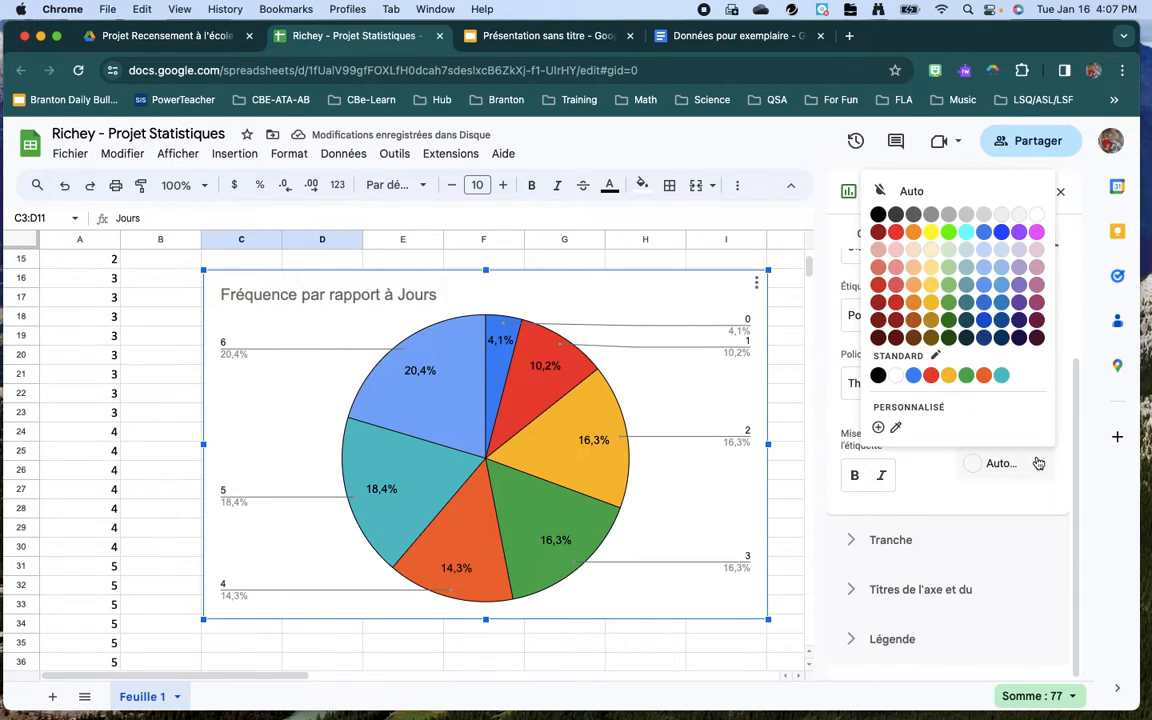
pyautogui.click(966, 303)
pyautogui.click(1000, 466)
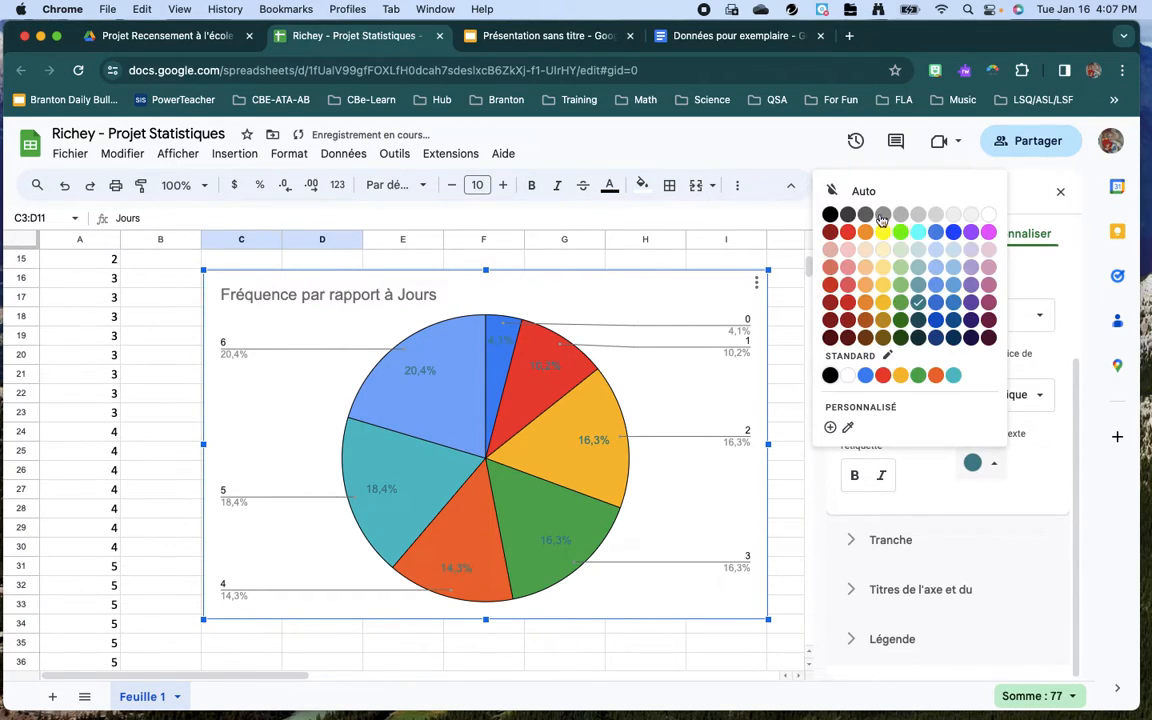
pyautogui.click(858, 192)
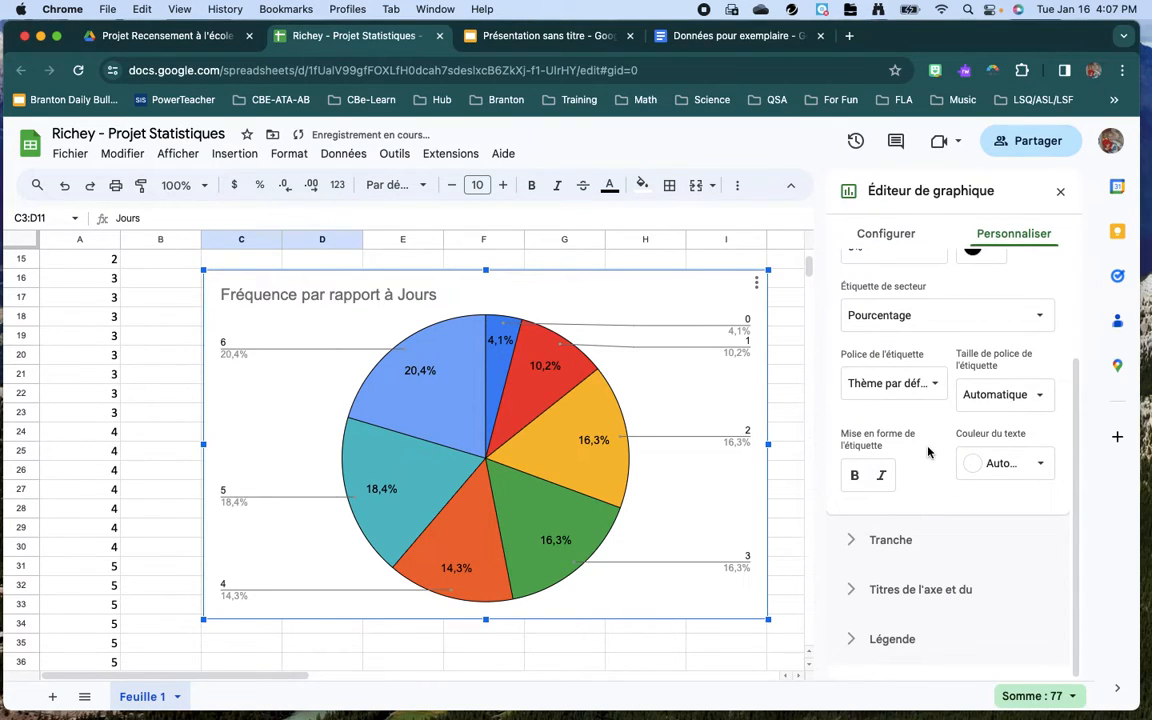
# Recolour the pie slice for 6 days purple so it differs from the blue slice for 0 days
pyautogui.scroll(5, 870, 455)
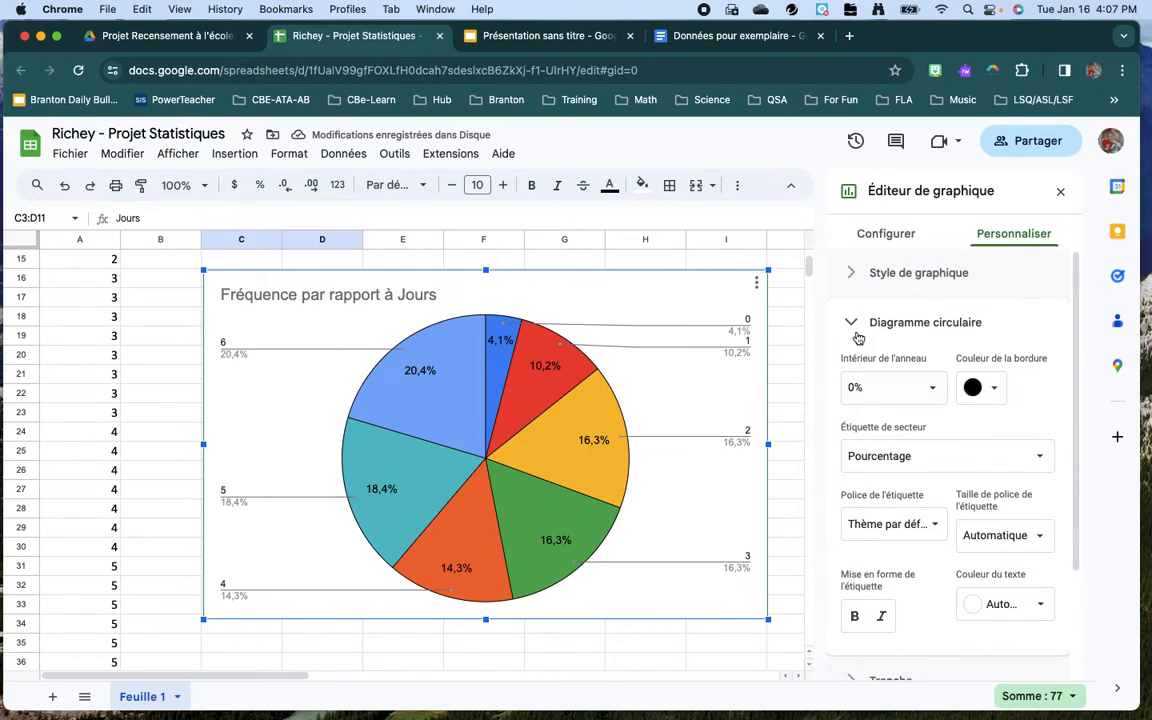
pyautogui.click(853, 322)
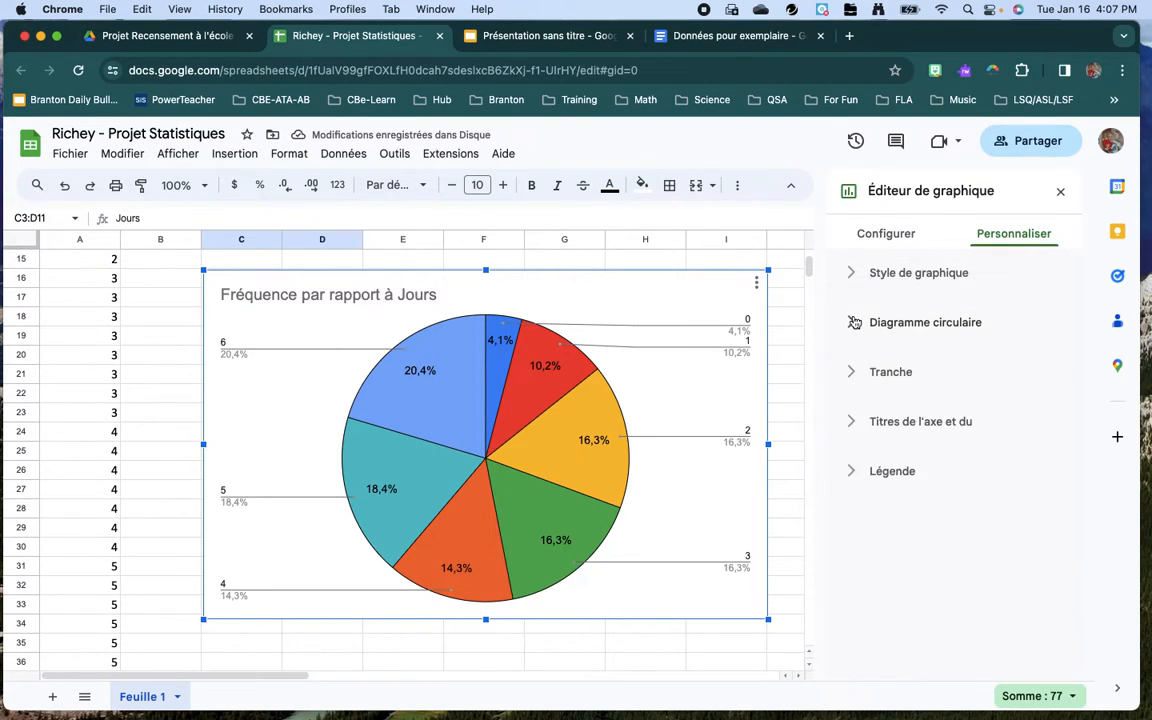
pyautogui.click(852, 372)
pyautogui.scroll(-1, 915, 400)
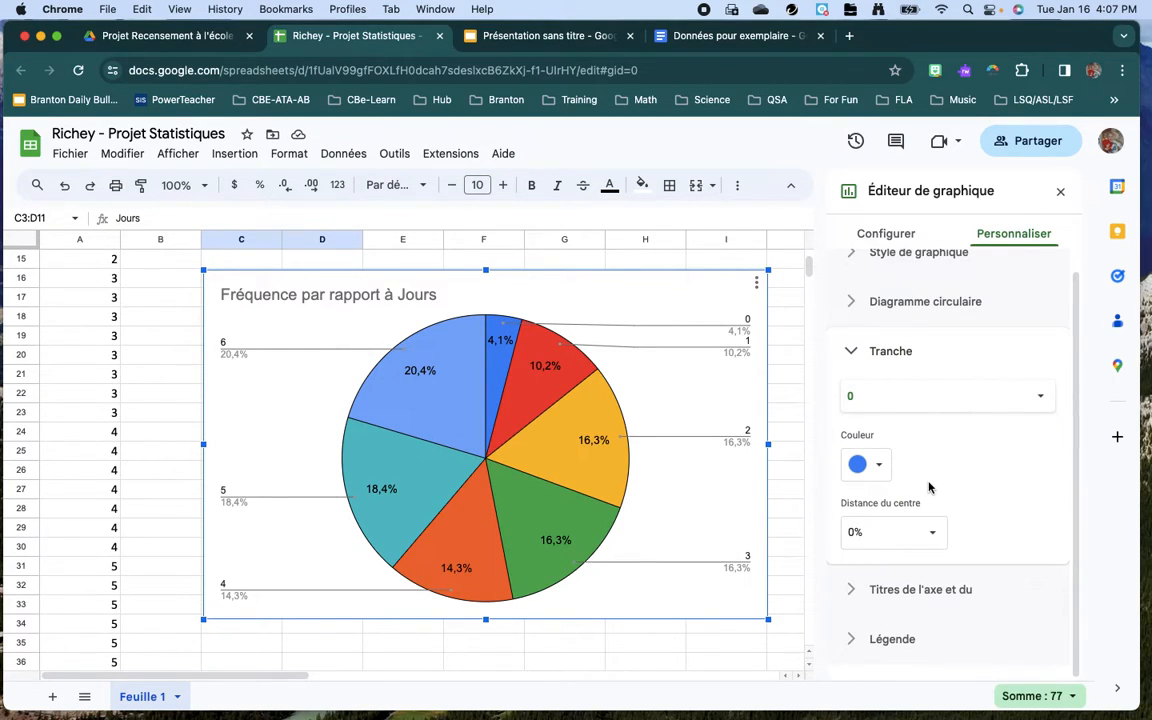
pyautogui.click(902, 404)
pyautogui.click(875, 398)
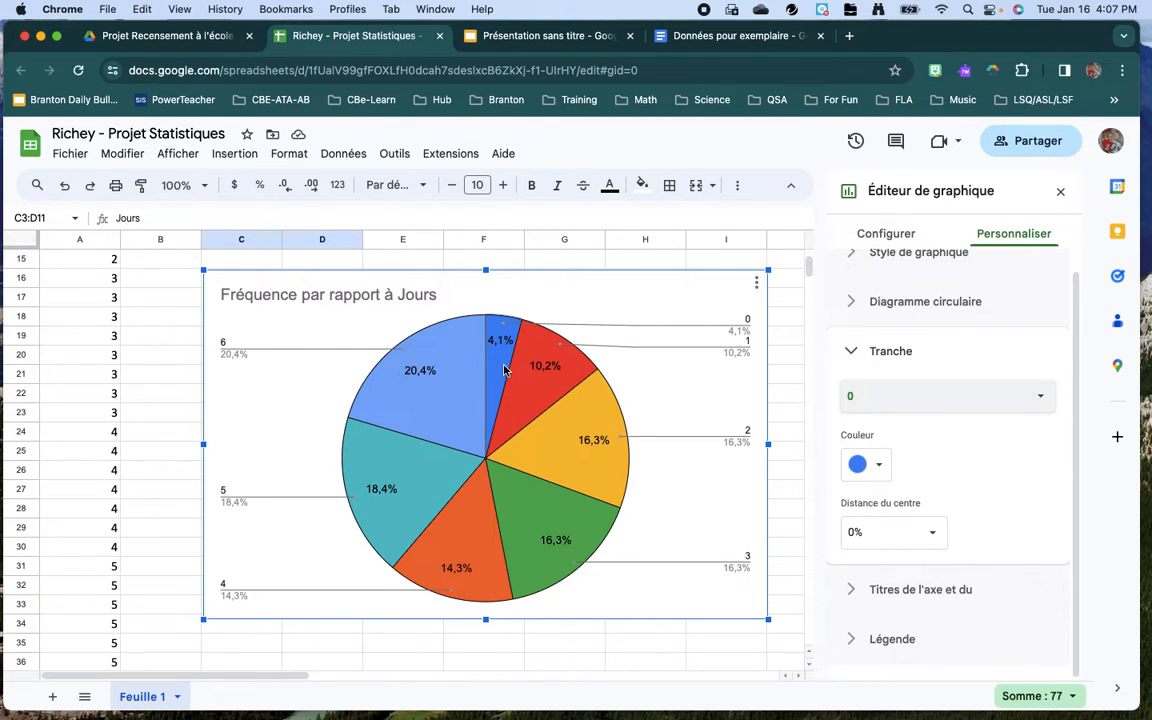
pyautogui.click(458, 398)
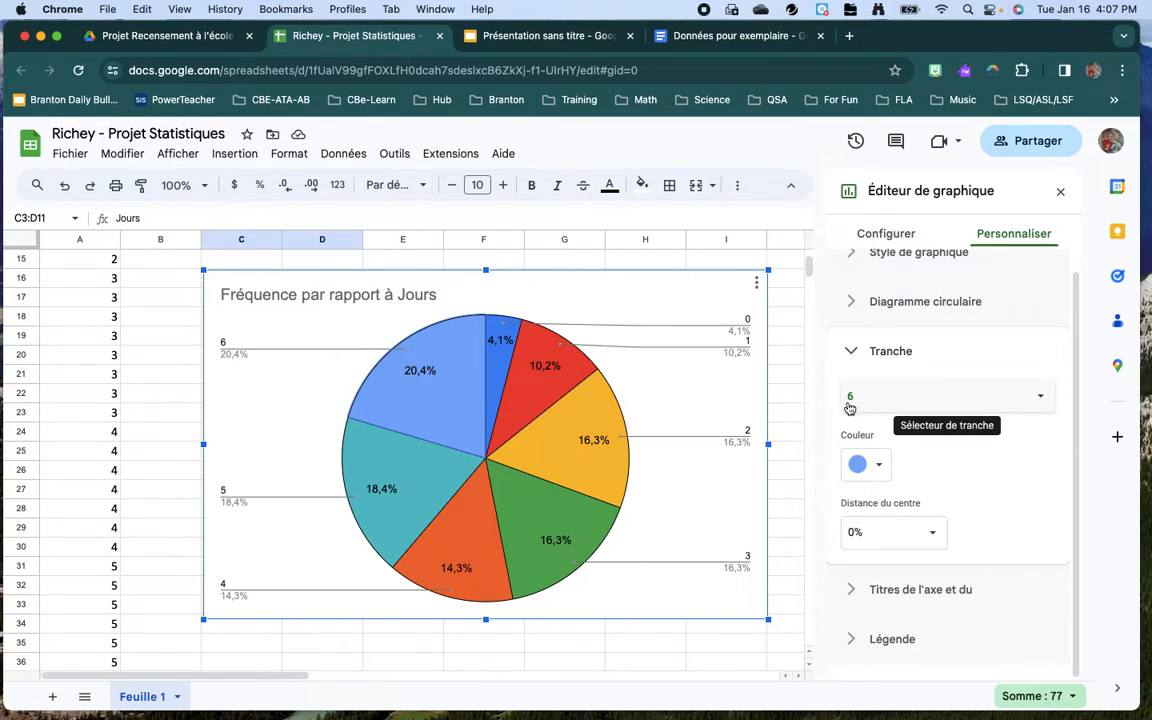
pyautogui.click(519, 358)
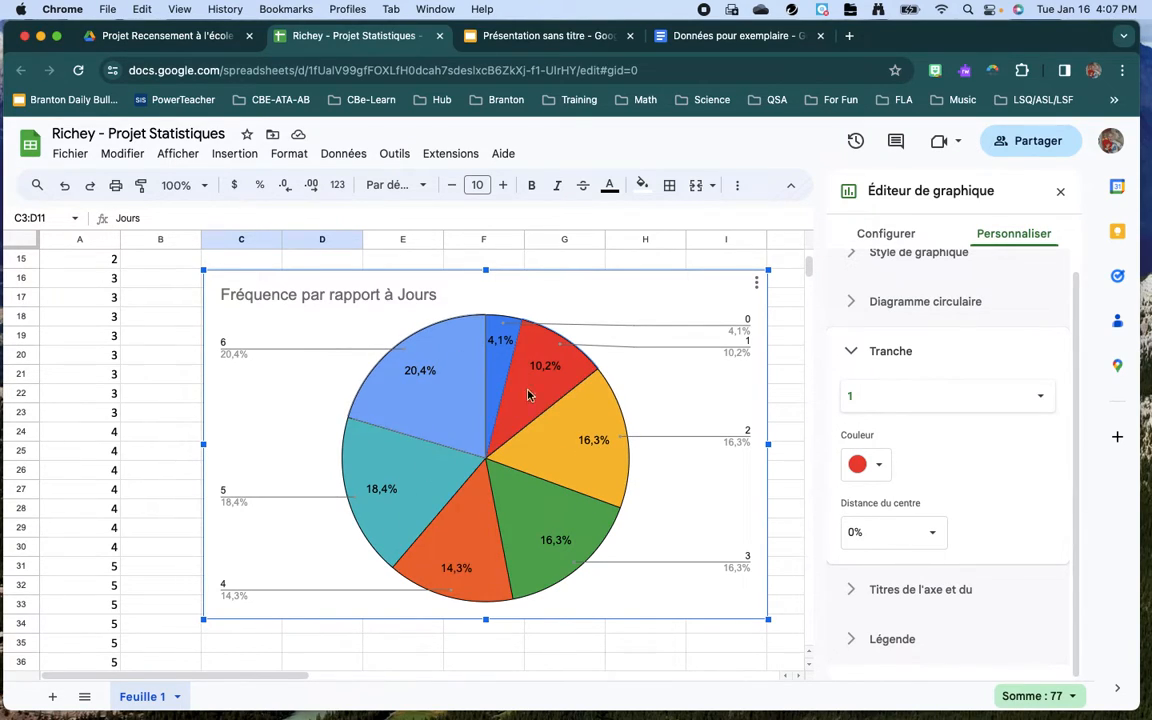
pyautogui.click(452, 405)
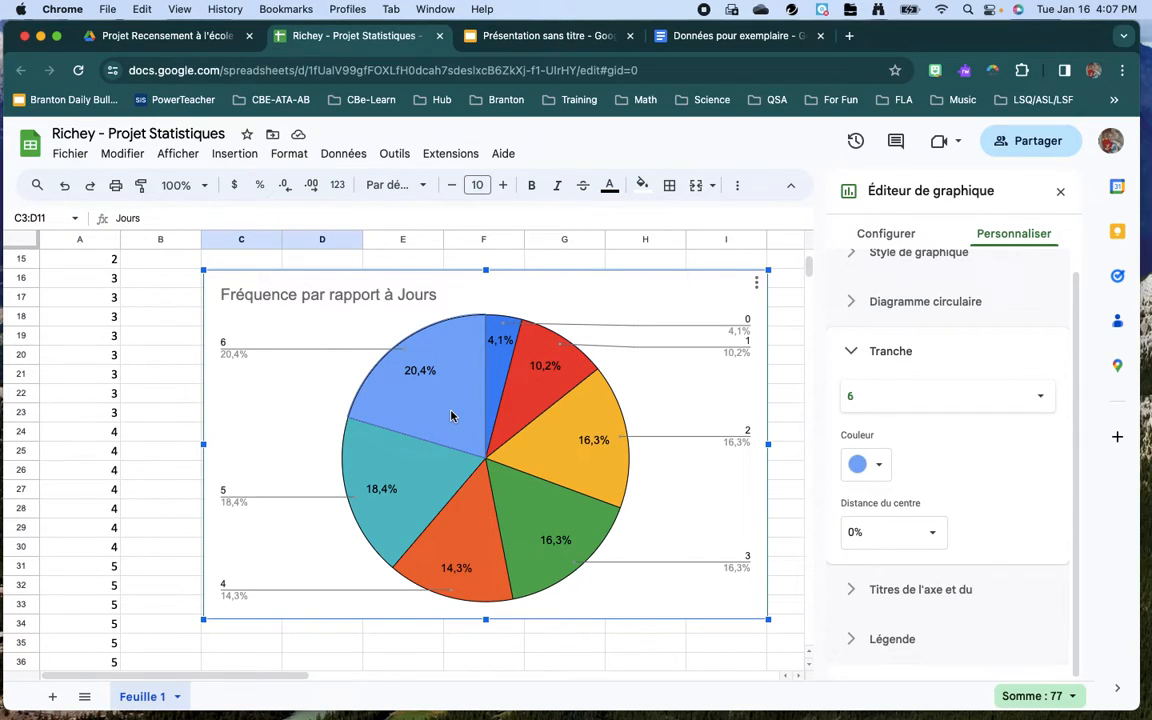
pyautogui.click(879, 466)
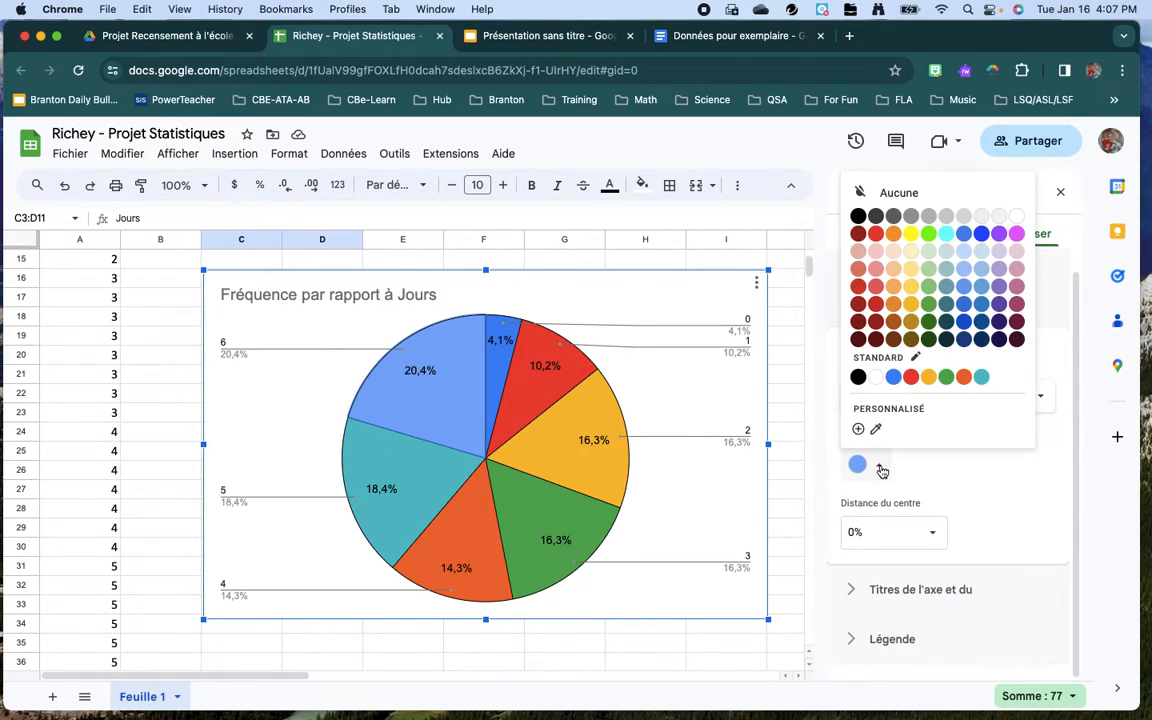
pyautogui.click(999, 234)
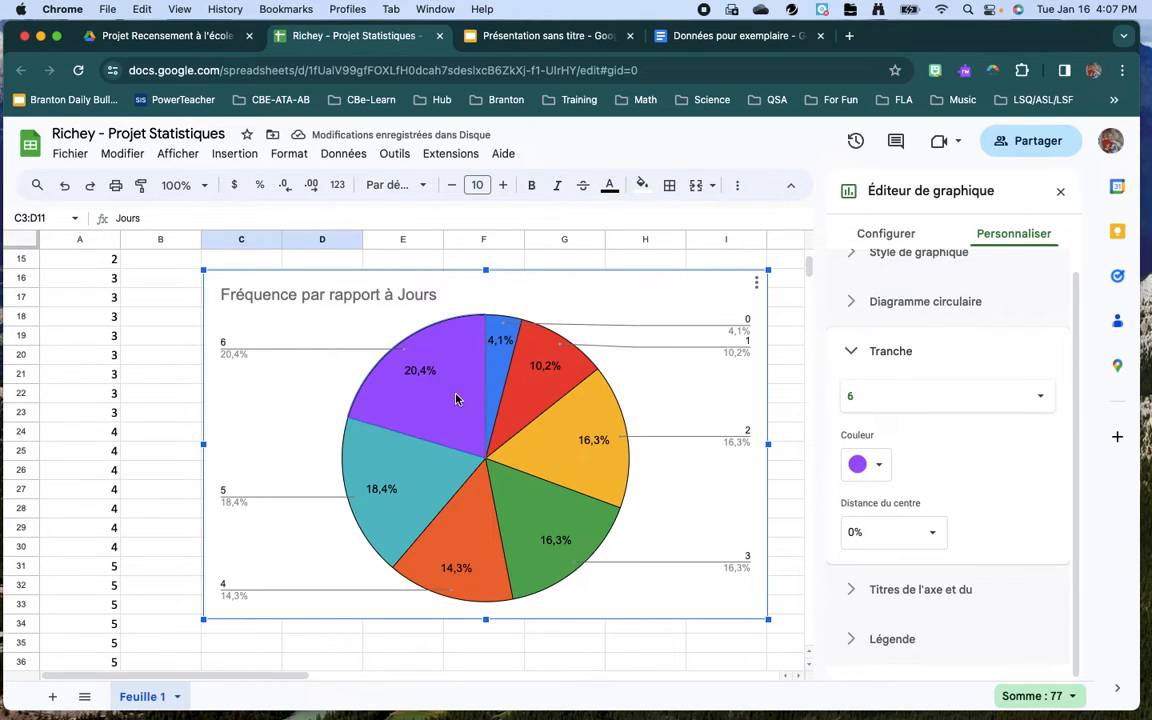
pyautogui.click(494, 368)
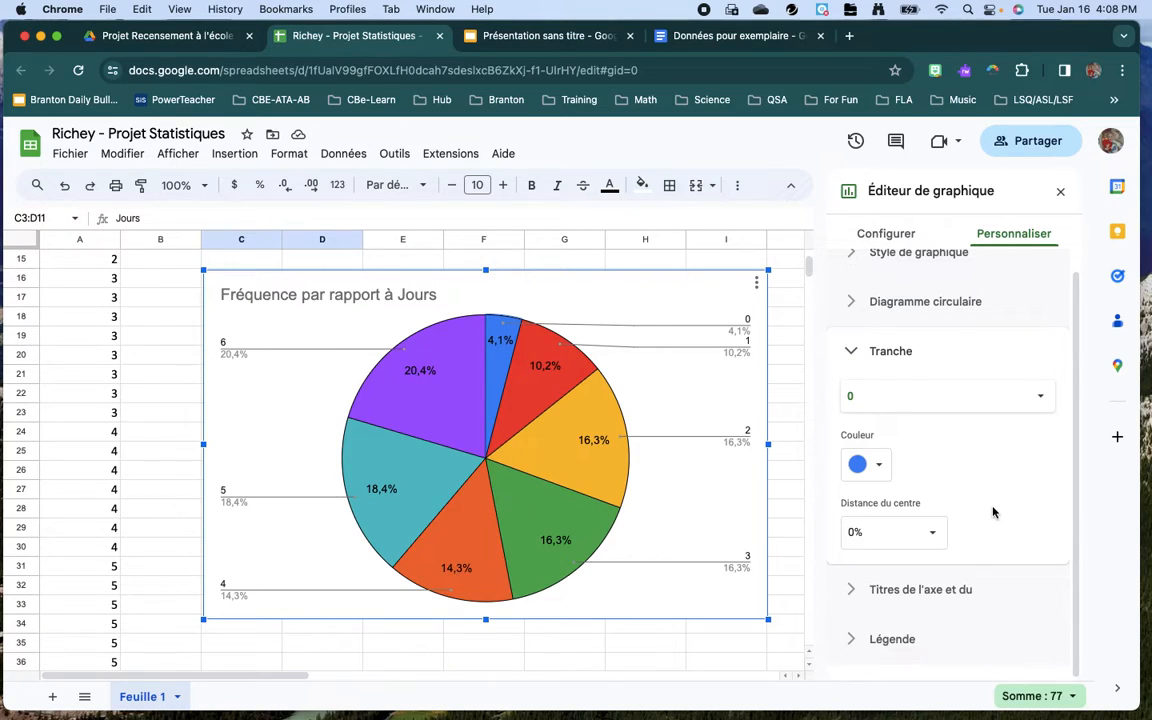
pyautogui.click(850, 351)
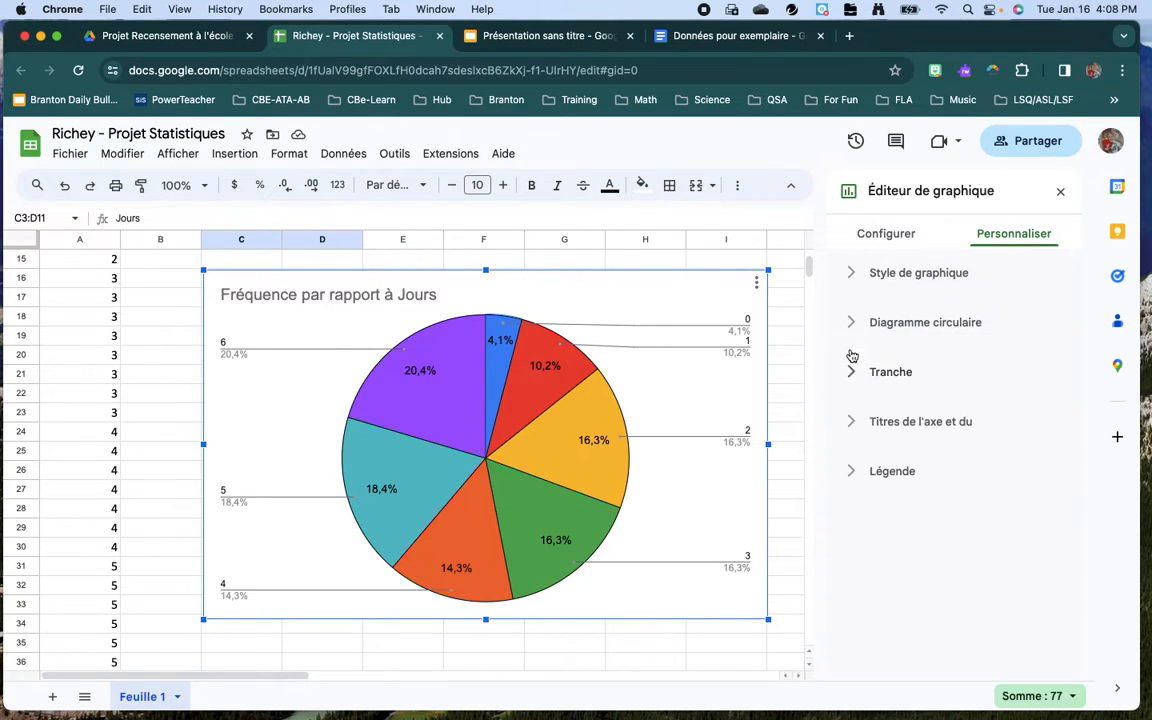
# Replace the chart title with "Nombre de jours d'activité physique dans une semaine"
pyautogui.click(855, 425)
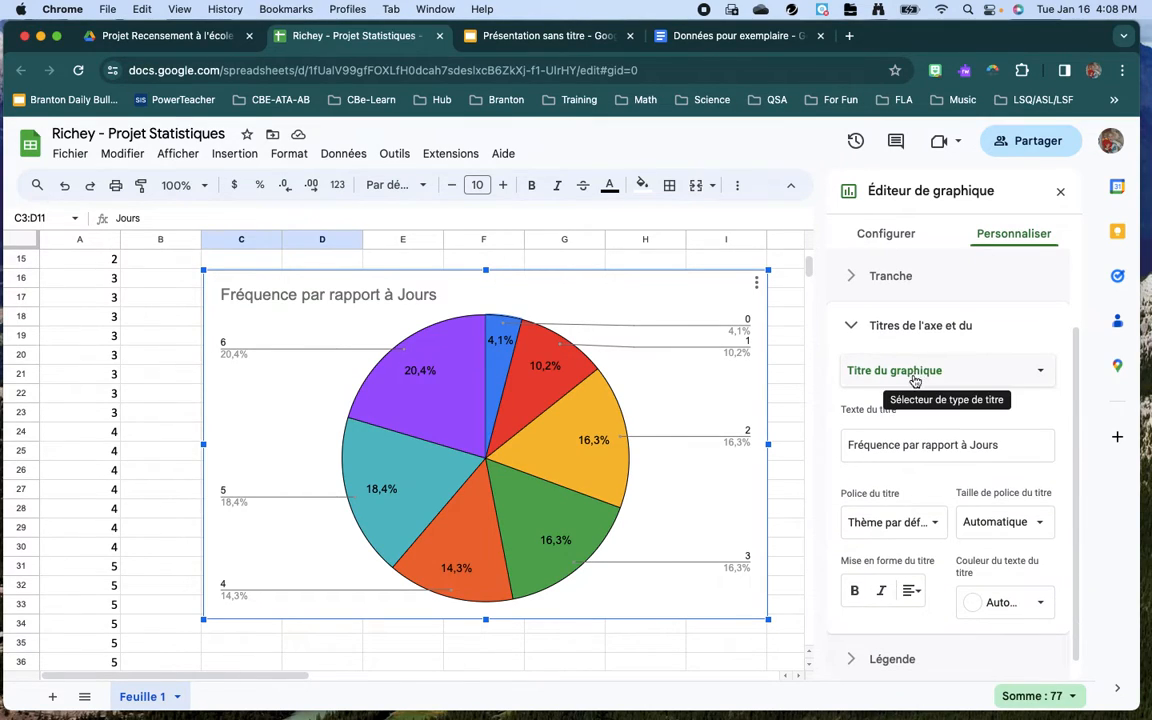
pyautogui.click(905, 372)
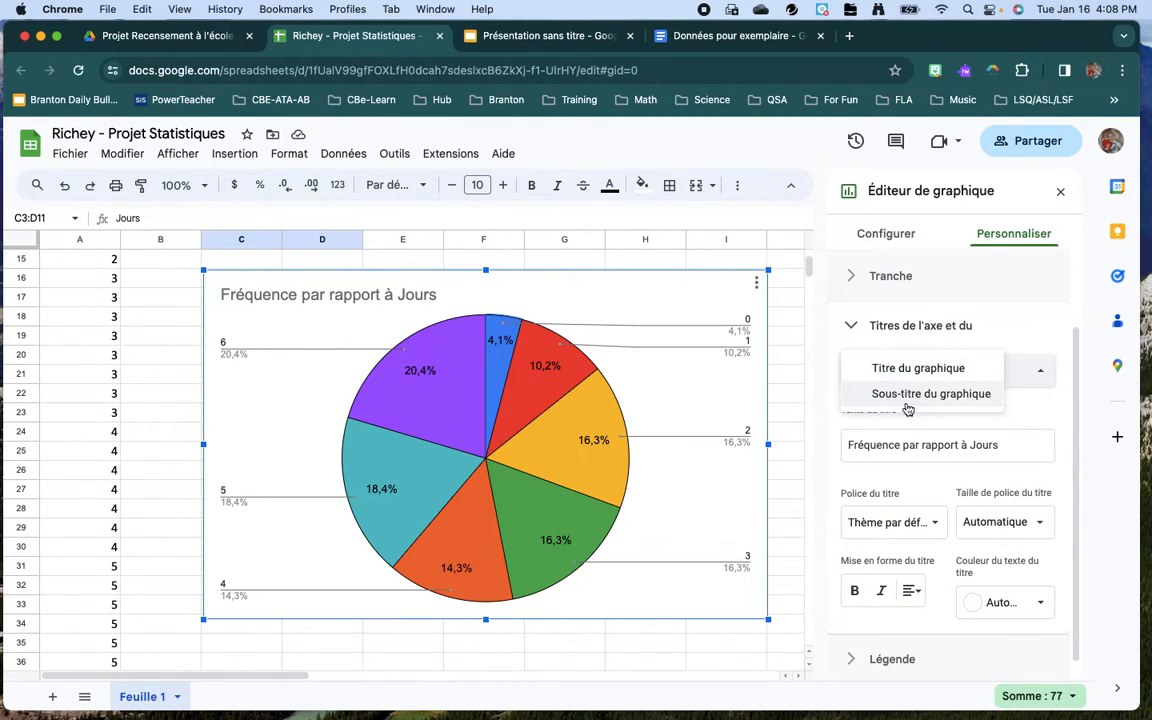
pyautogui.click(845, 370)
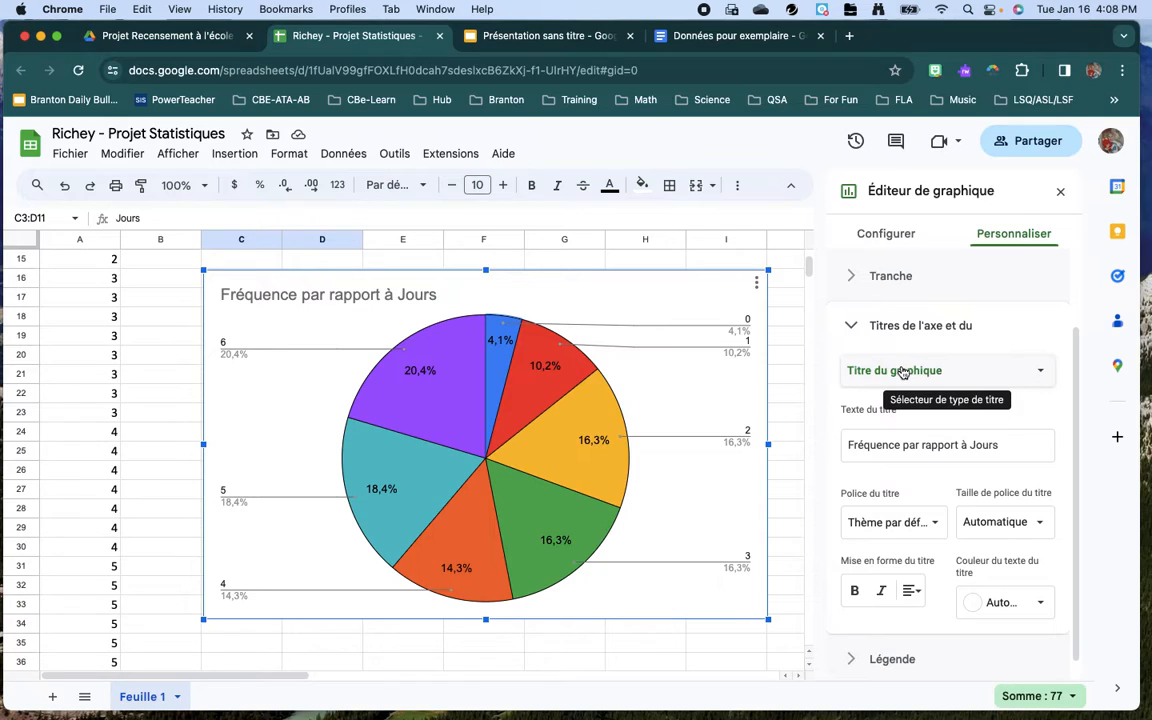
pyautogui.click(878, 446)
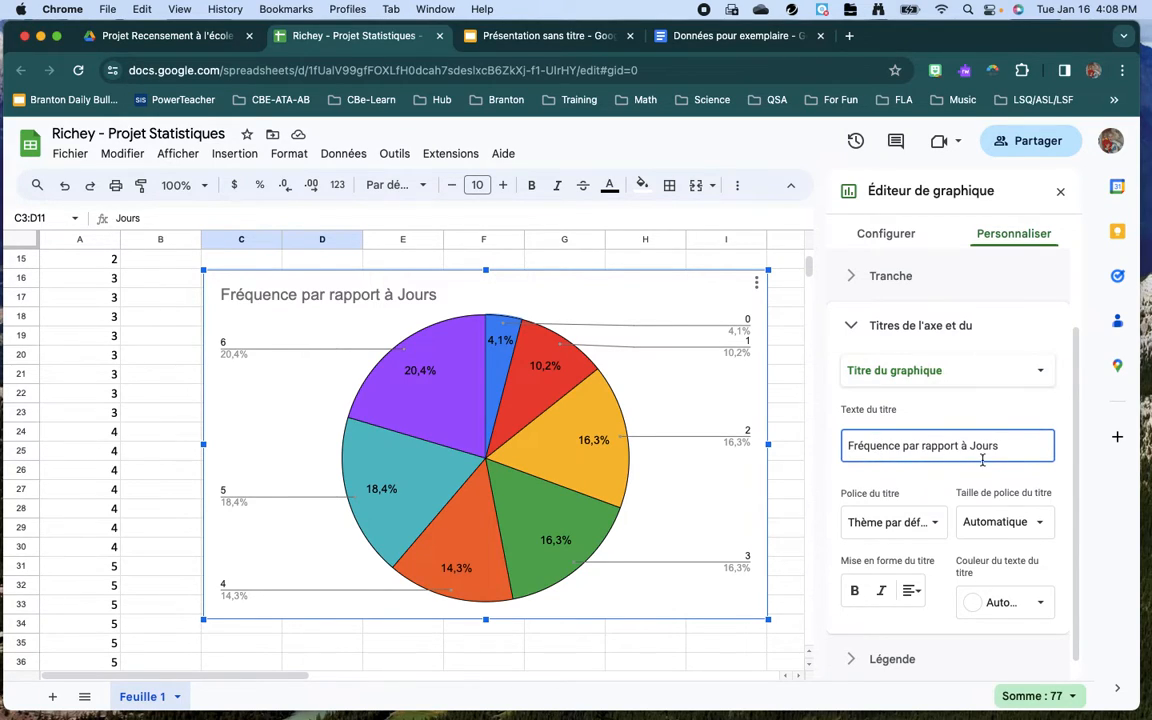
pyautogui.moveTo(1003, 449); pyautogui.dragTo(846, 446)
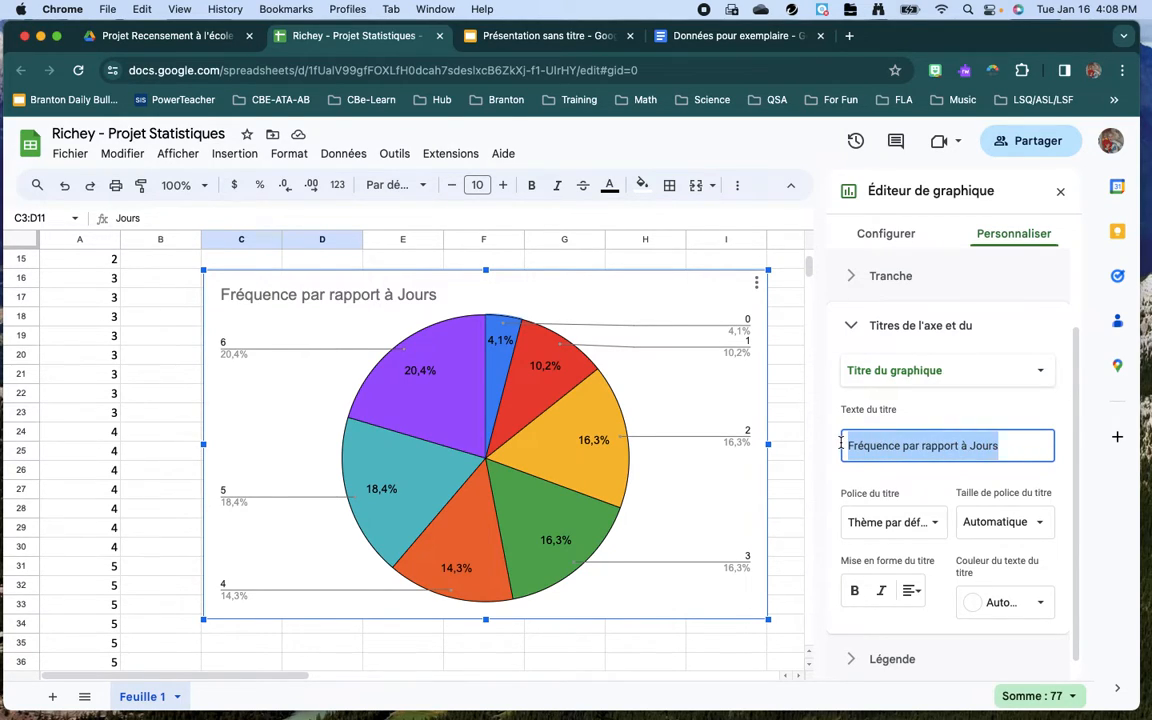
pyautogui.click(366, 299)
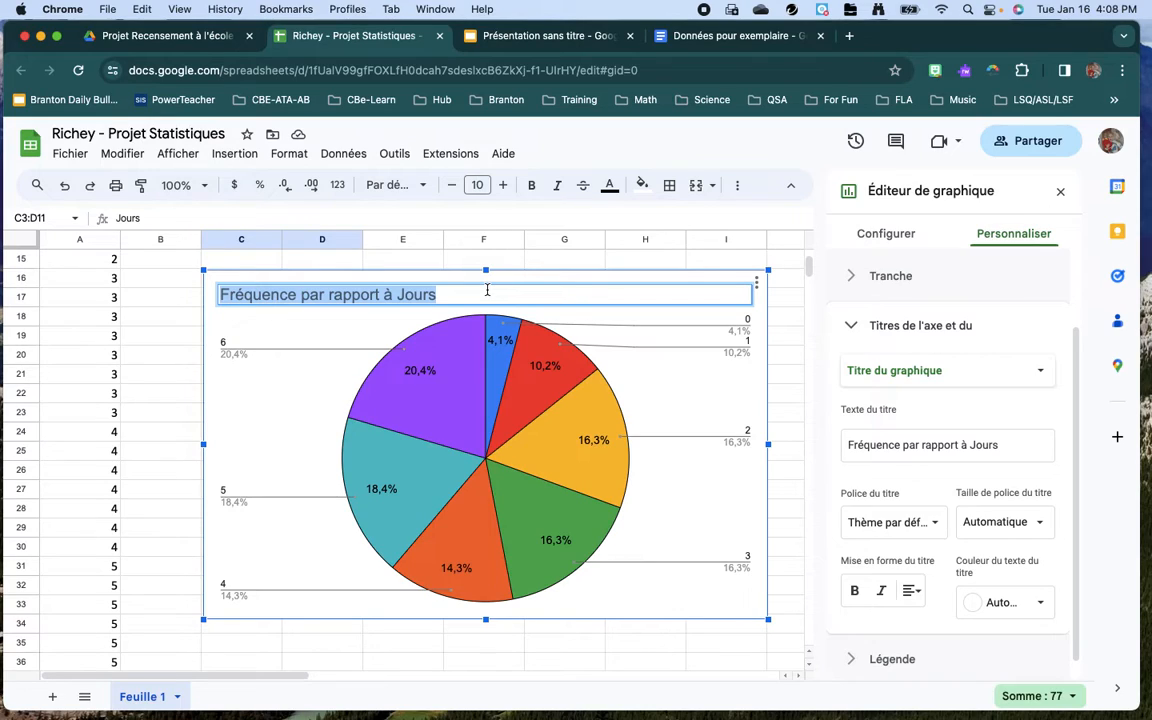
pyautogui.write('Nombre')
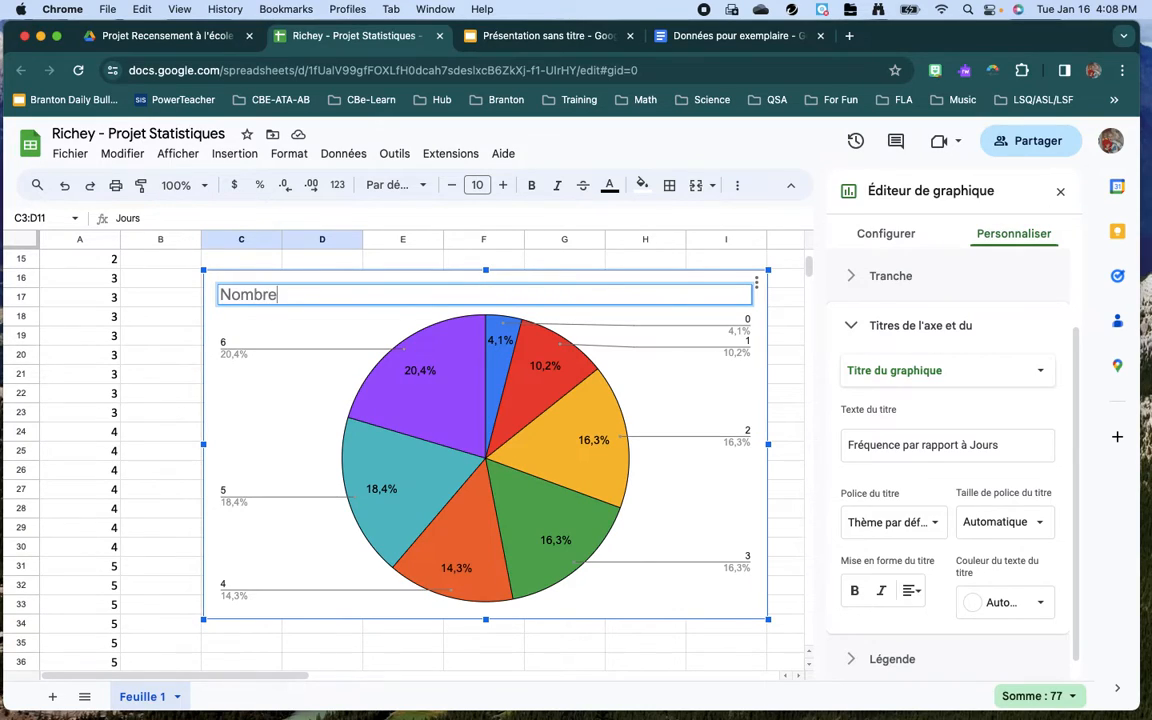
pyautogui.write(" de jours d'activité physiq")
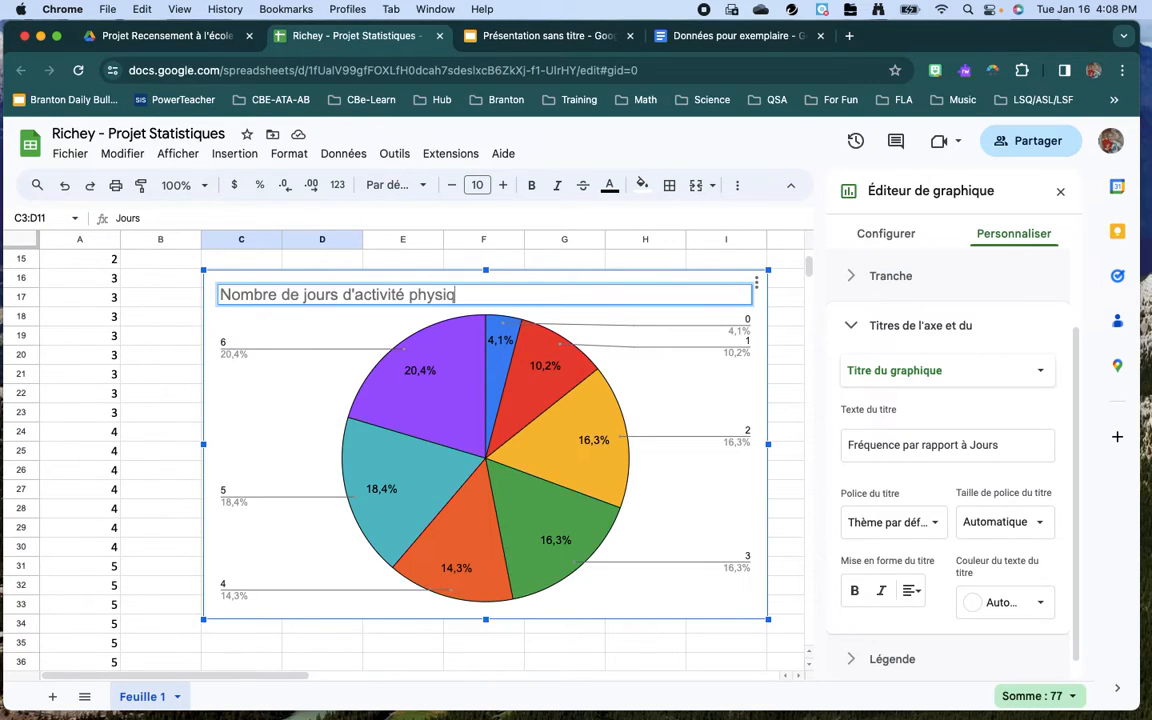
pyautogui.write('ue dans une semaine')
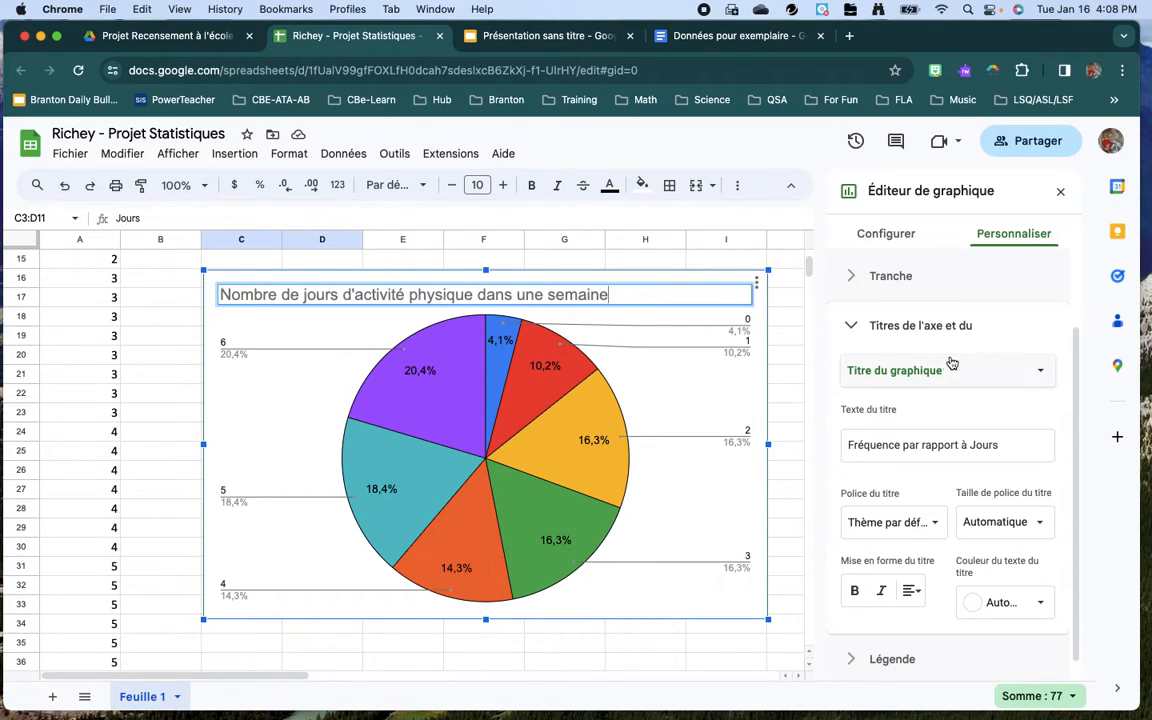
# Add the chart subtitle "Élèves de 9e année, 2016"
pyautogui.click(905, 372)
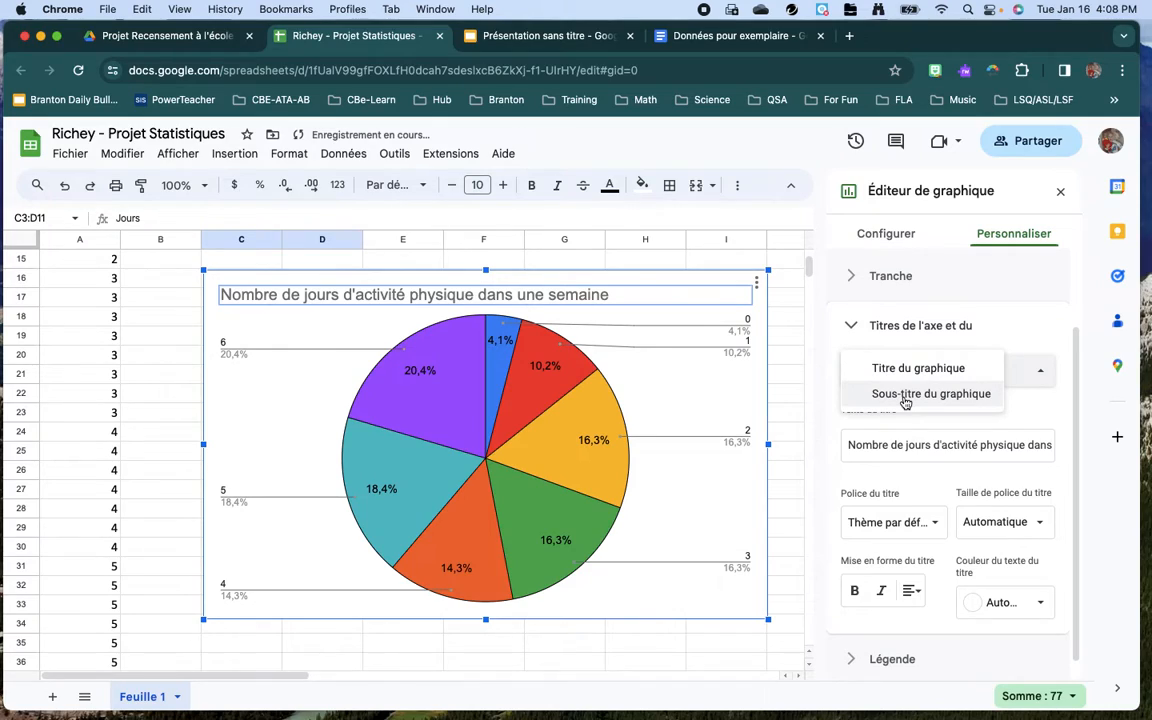
pyautogui.click(905, 397)
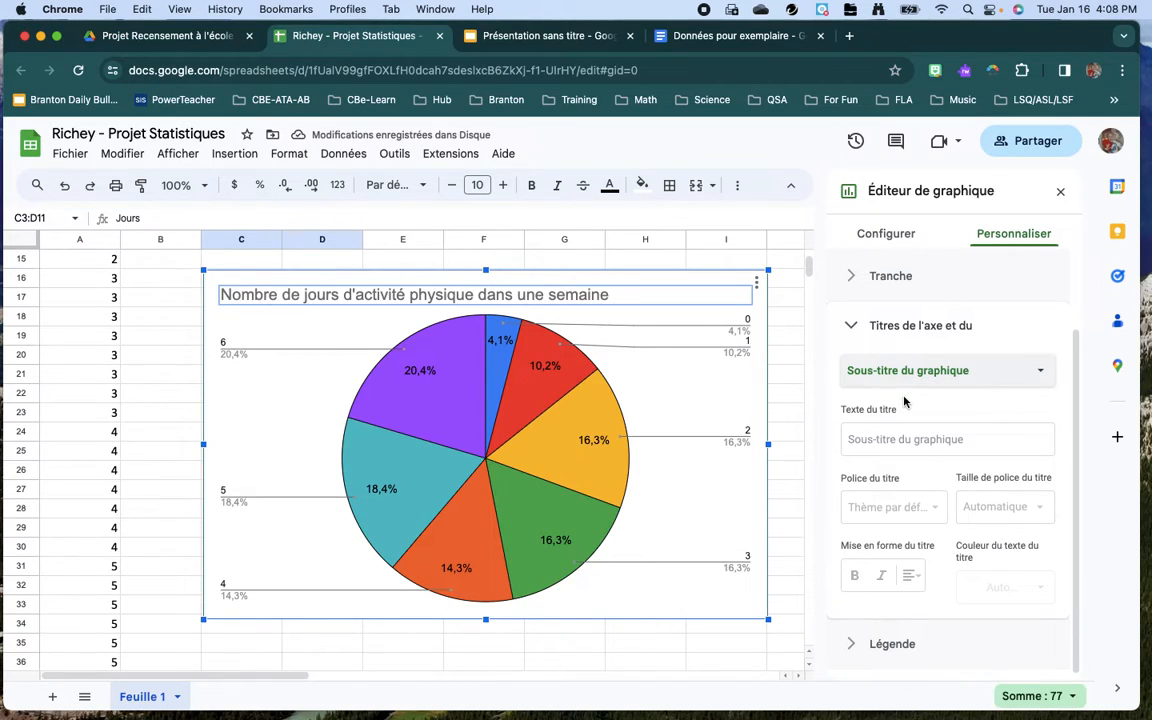
pyautogui.click(876, 440)
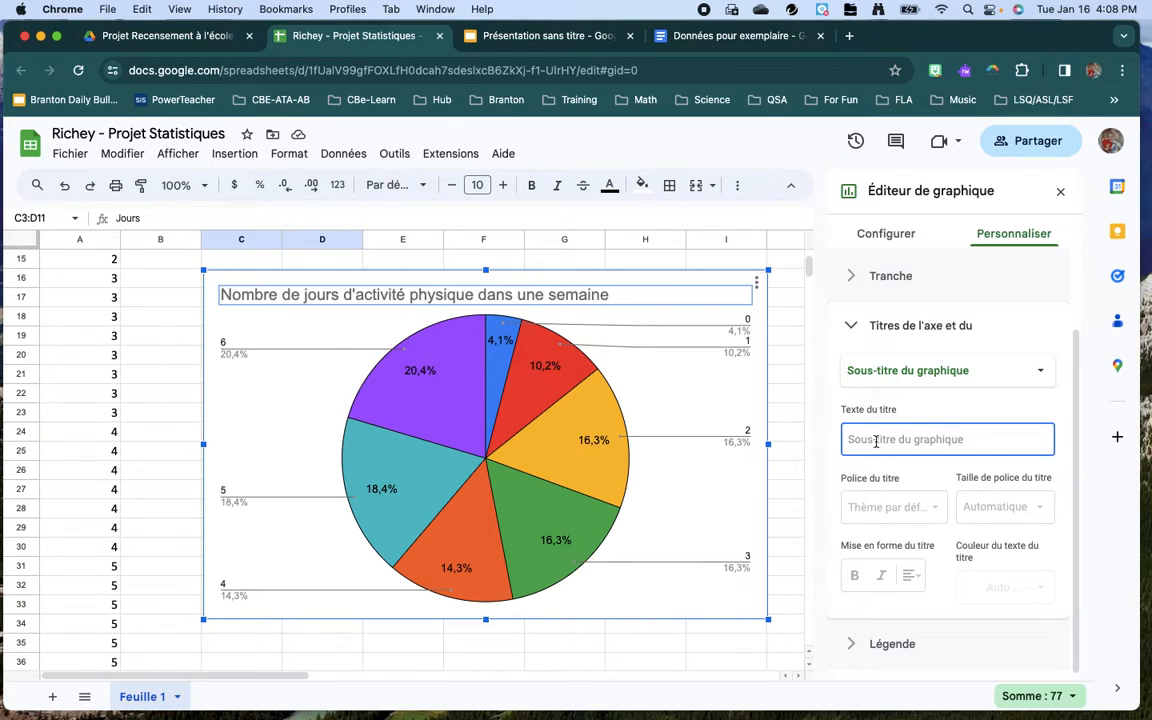
pyautogui.write('Élèves de 9e année, 2016')
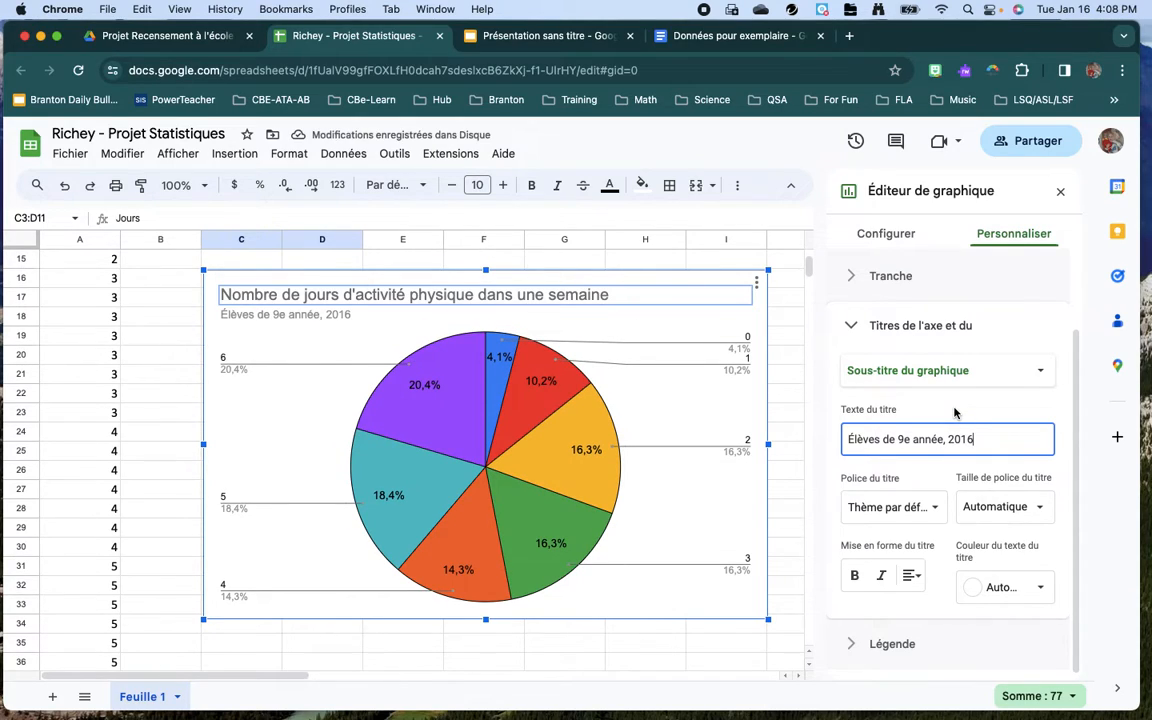
# Format the chart title in very dark teal, bold and centred
pyautogui.click(918, 378)
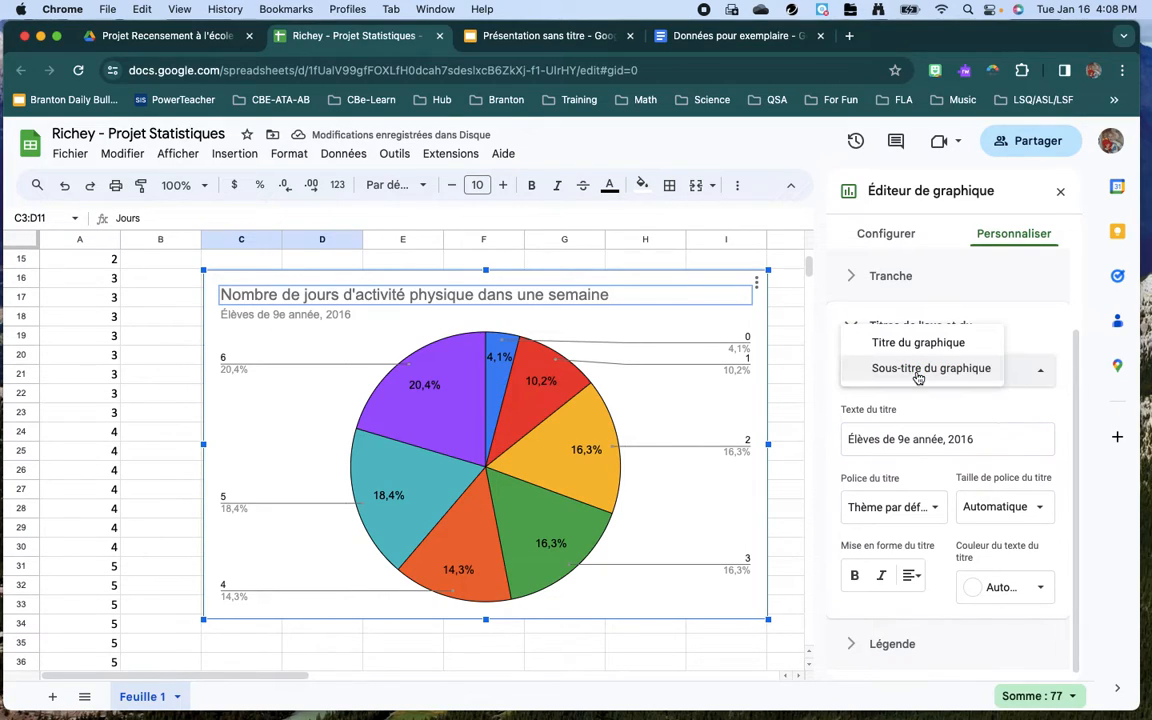
pyautogui.click(905, 343)
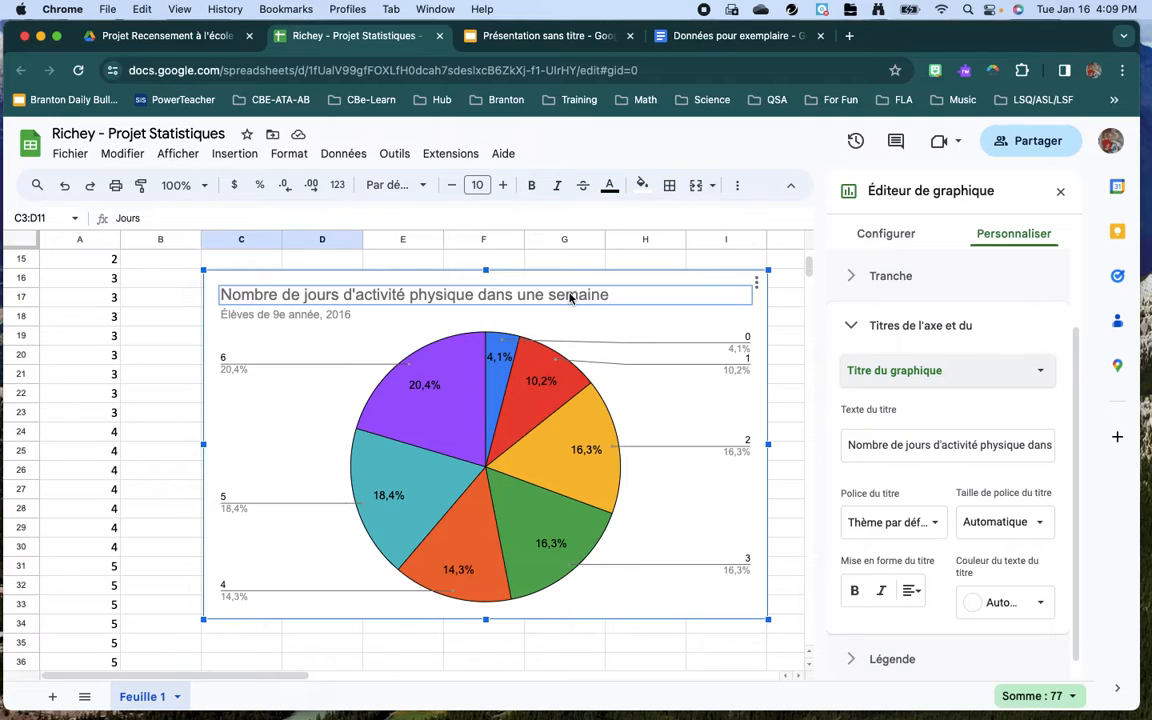
pyautogui.scroll(-1, 940, 435)
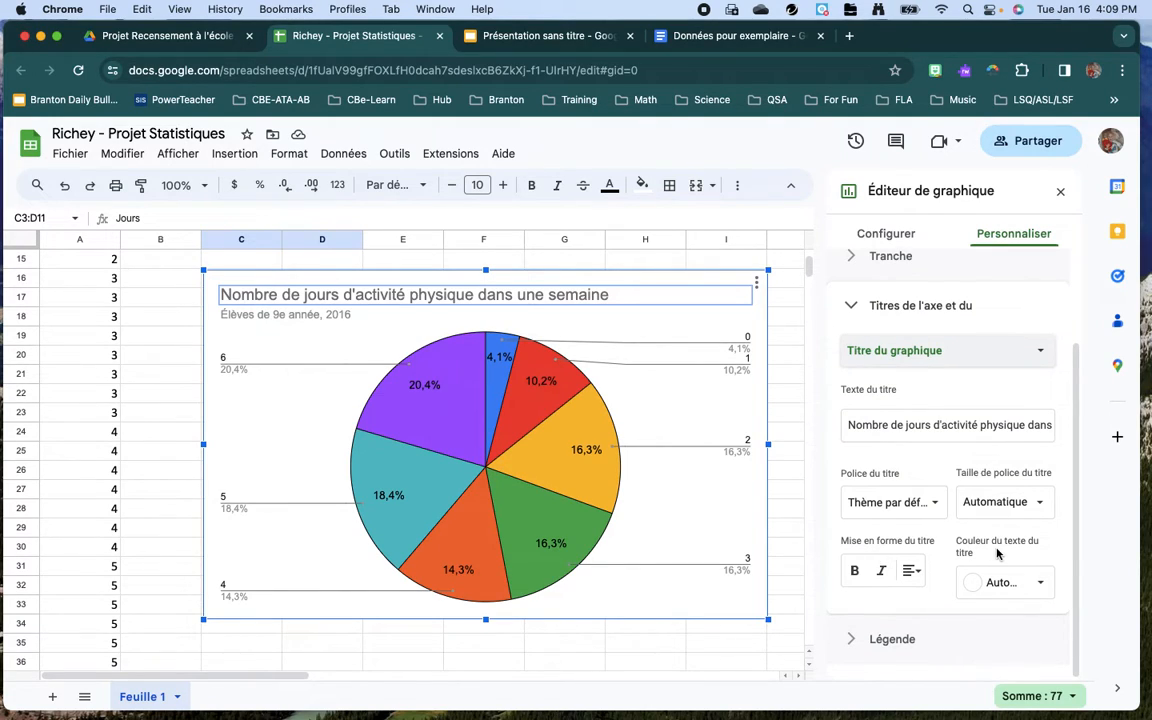
pyautogui.click(1033, 582)
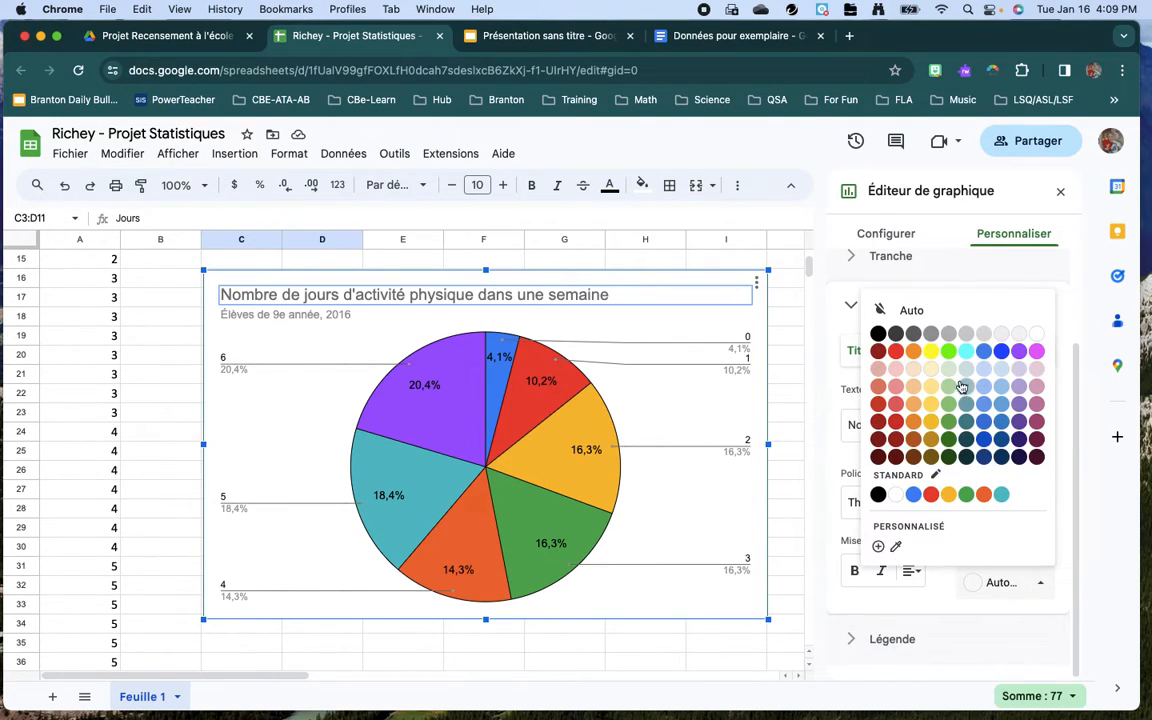
pyautogui.click(966, 456)
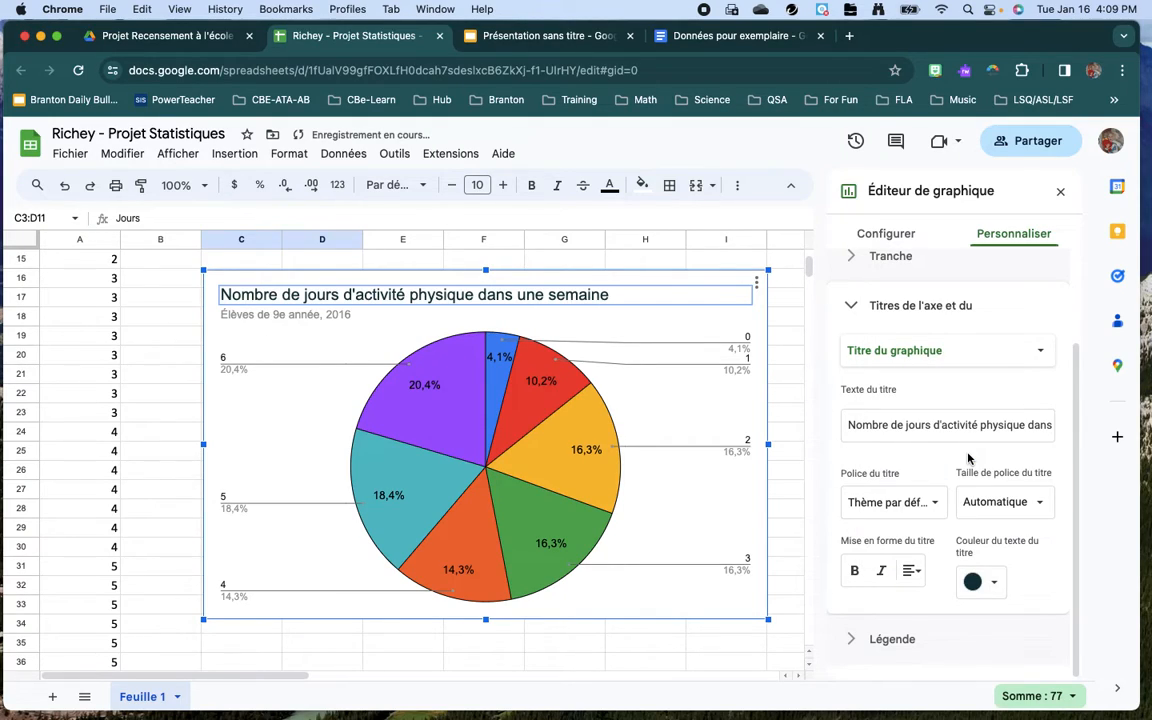
pyautogui.click(854, 570)
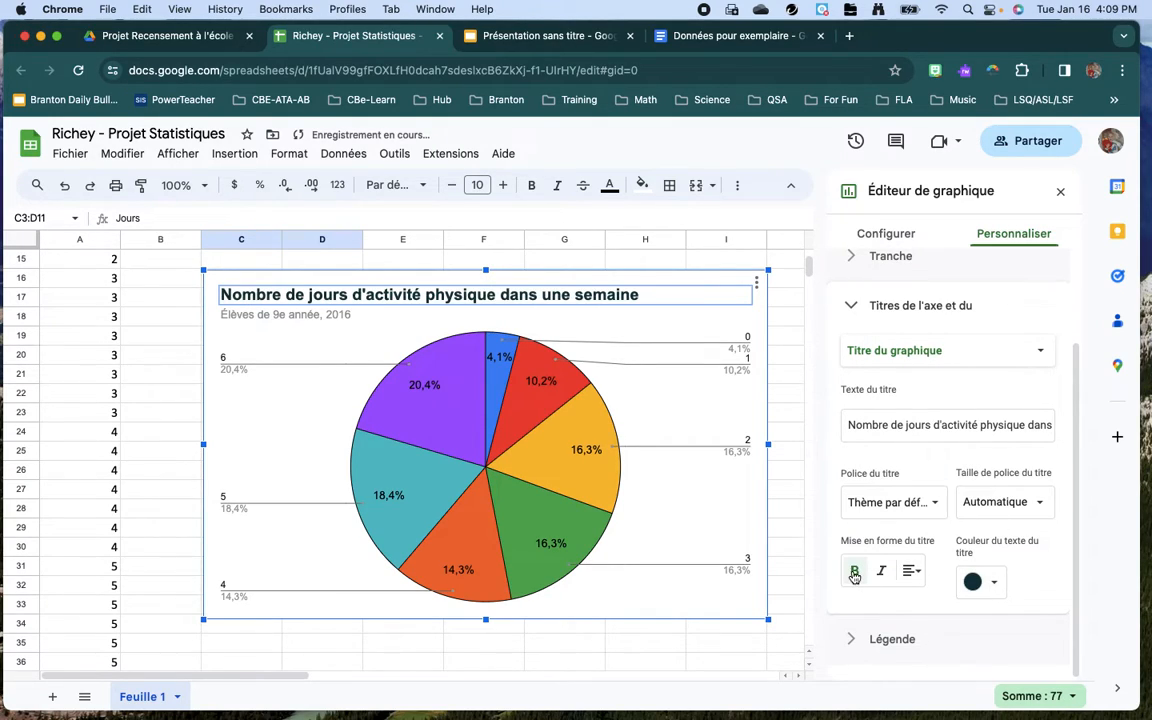
pyautogui.click(914, 572)
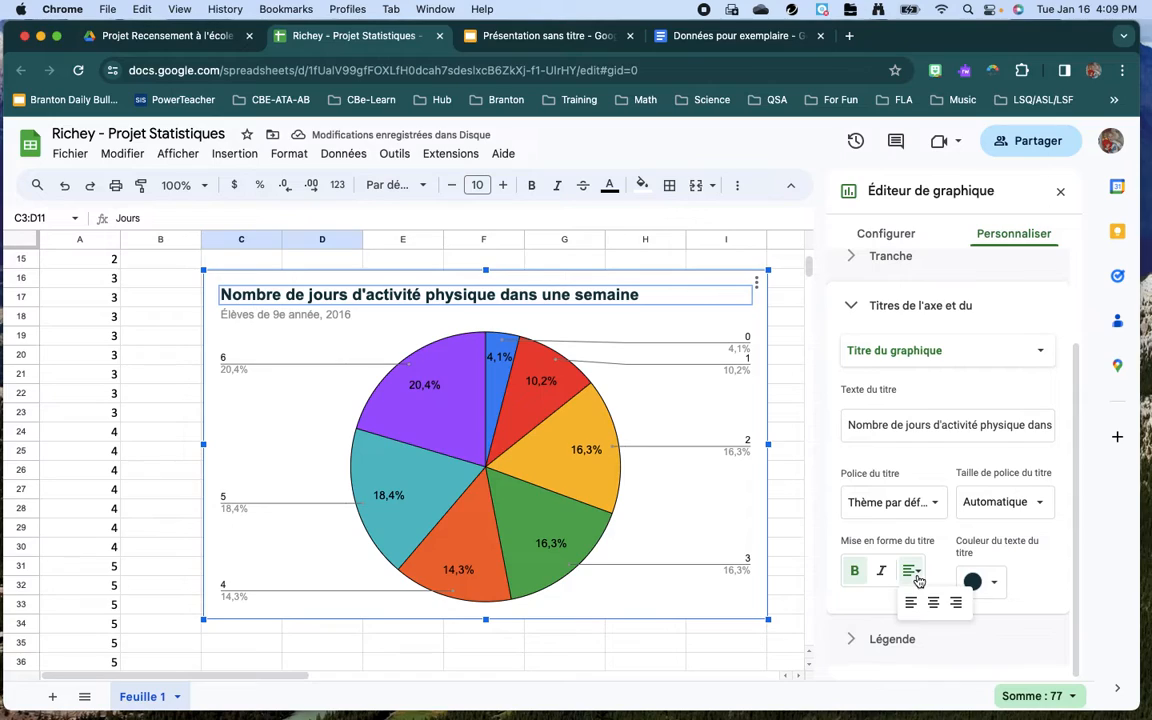
pyautogui.click(933, 603)
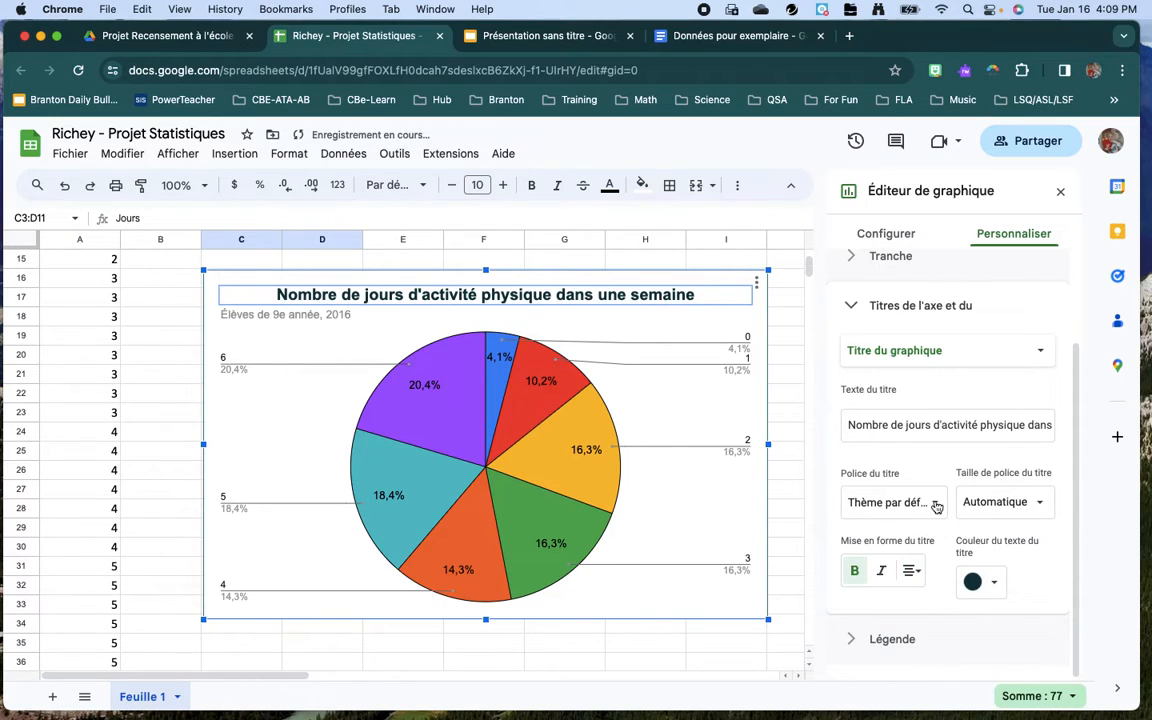
# Centre the chart subtitle under the title
pyautogui.click(931, 353)
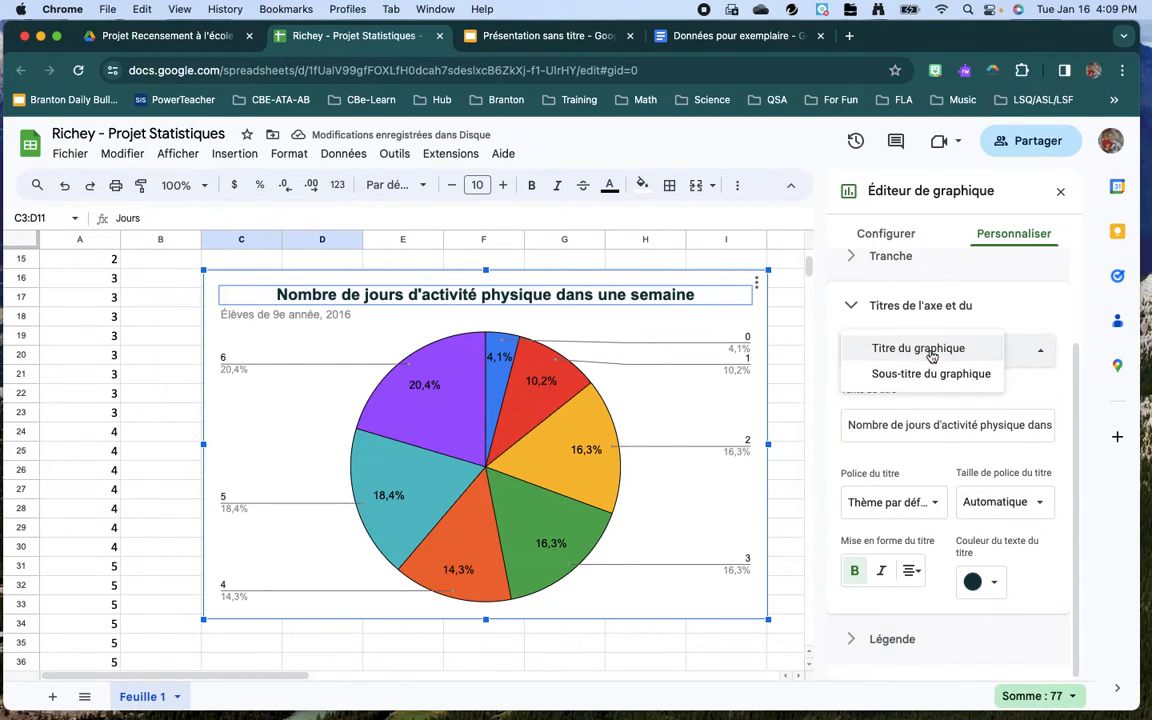
pyautogui.click(905, 375)
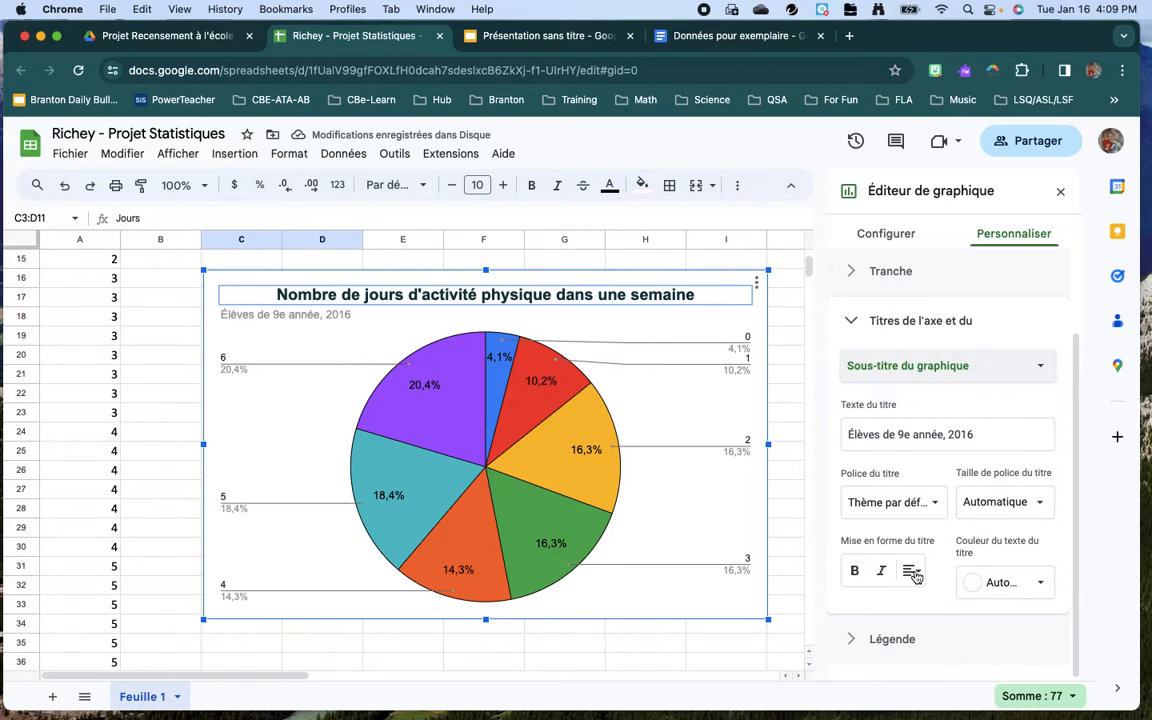
pyautogui.click(911, 571)
pyautogui.click(933, 602)
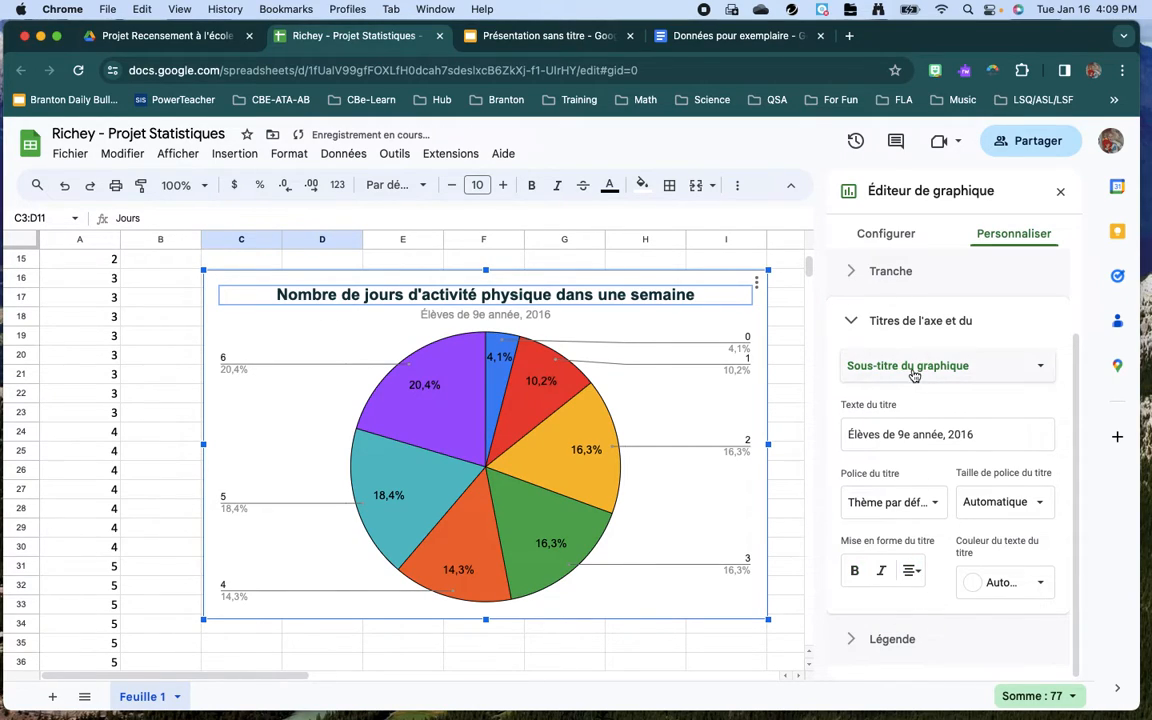
# Set the pie chart's legend position to En bas after trying En haut
pyautogui.click(990, 434)
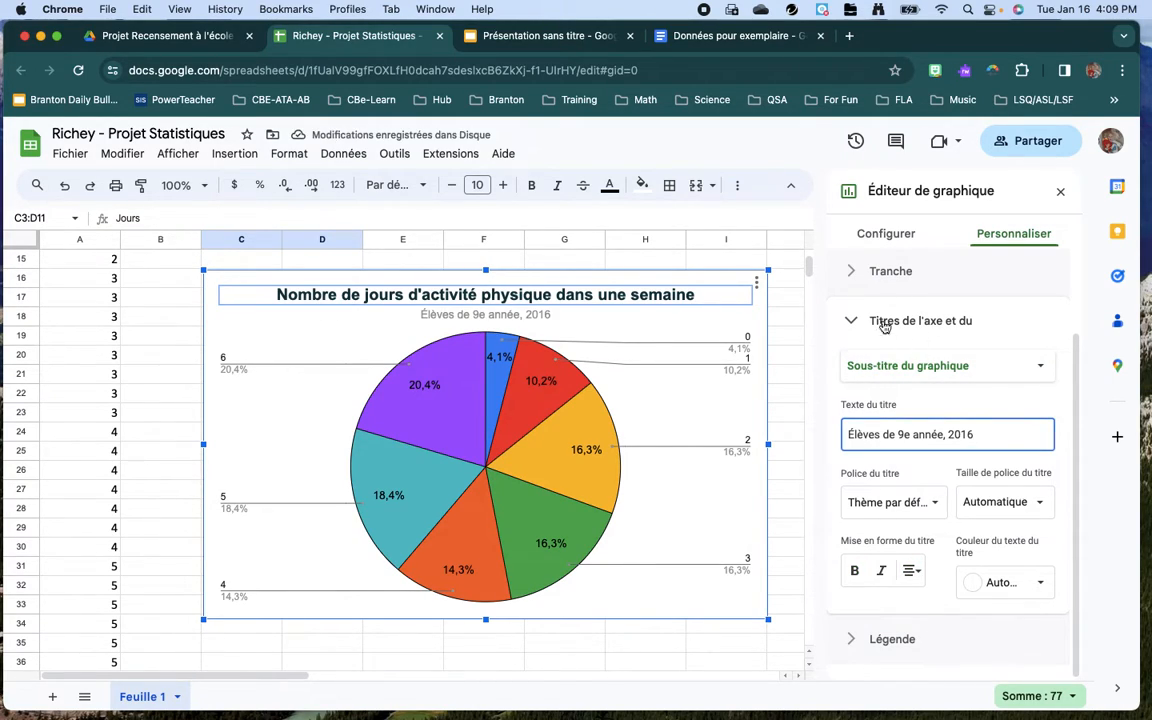
pyautogui.click(851, 321)
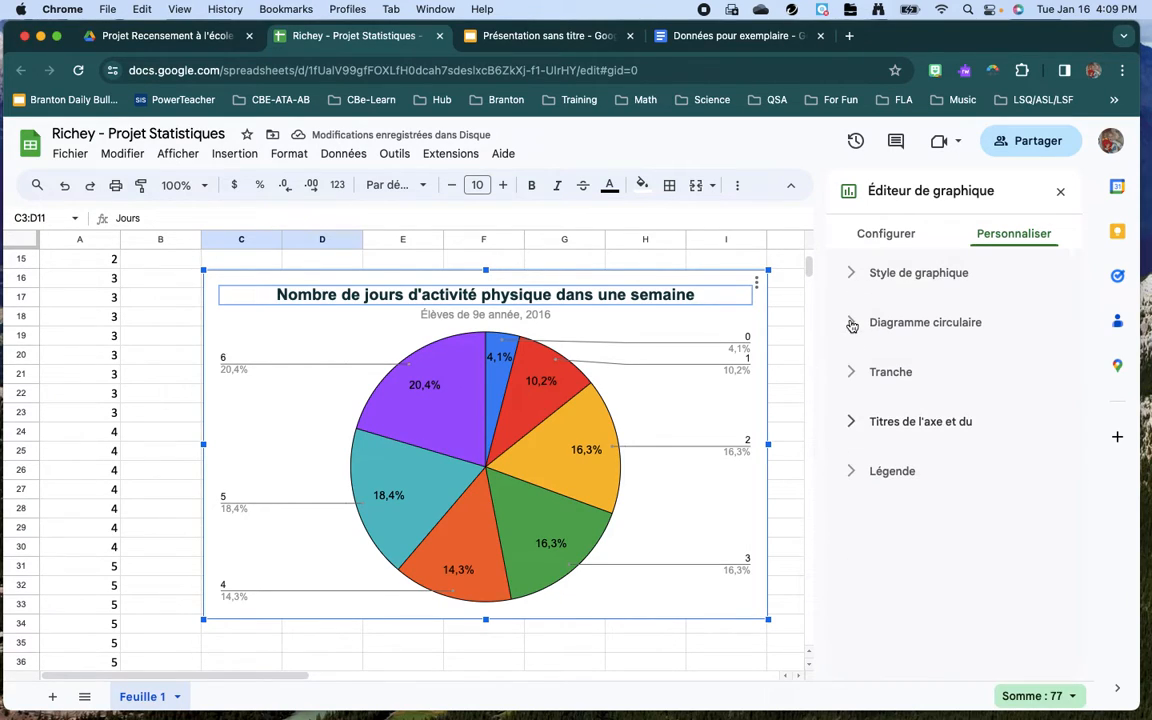
pyautogui.click(858, 477)
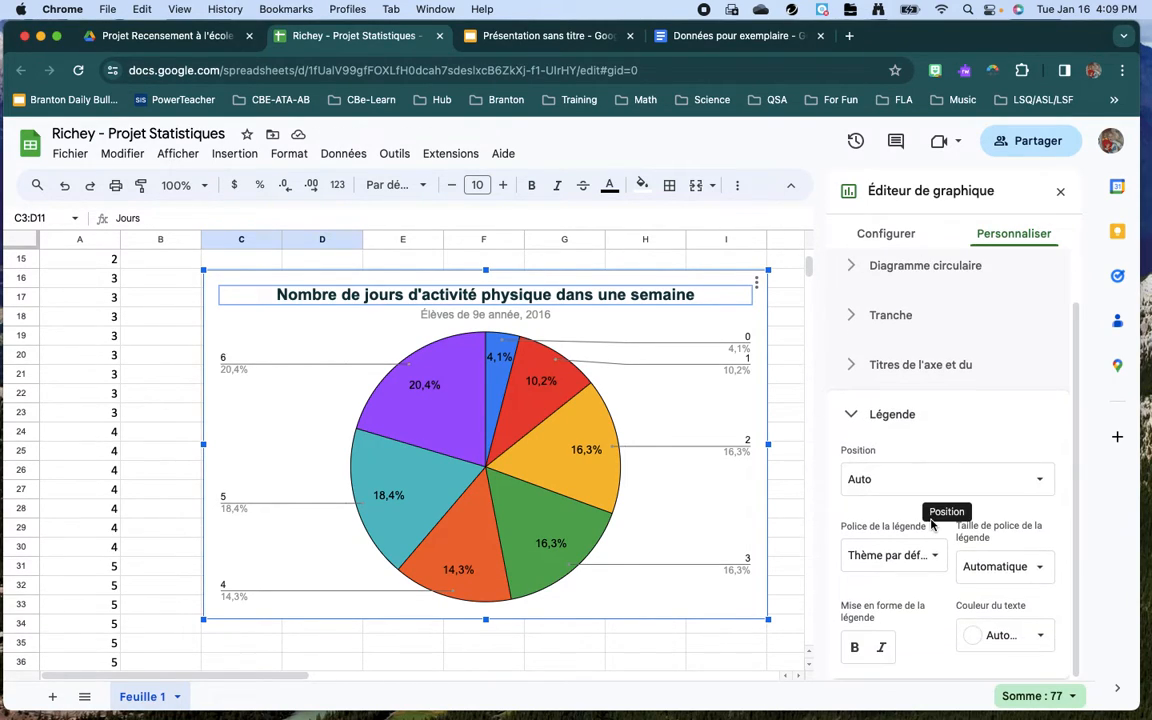
pyautogui.click(926, 484)
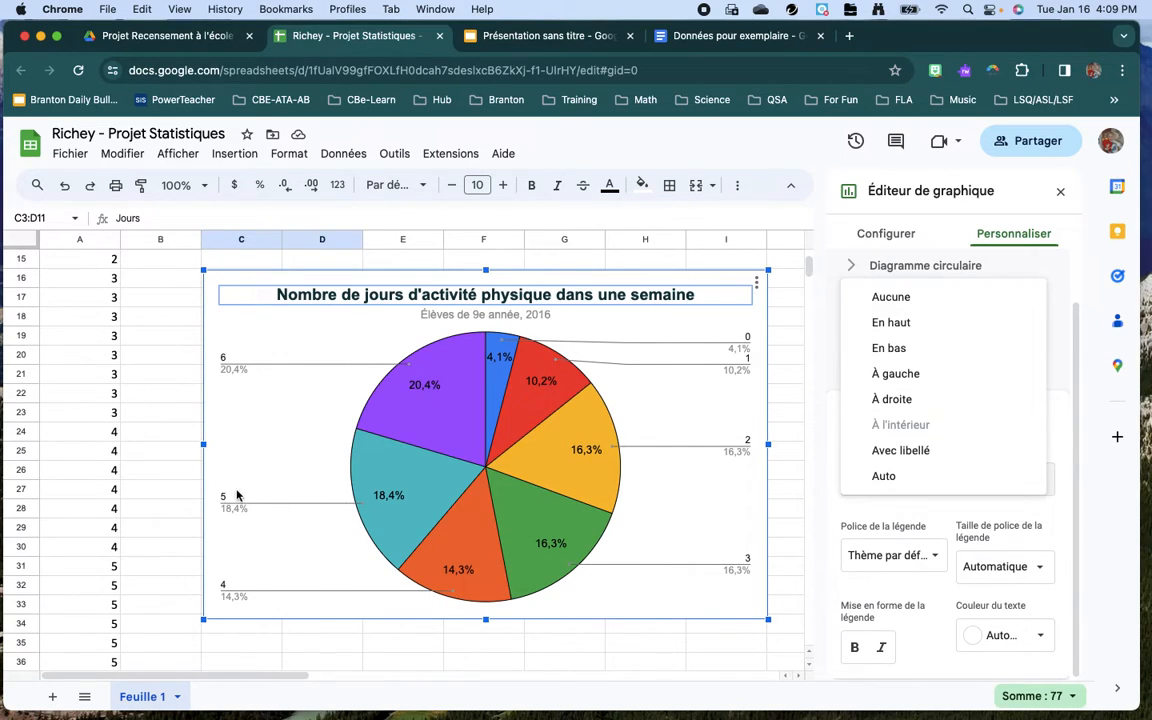
pyautogui.click(884, 325)
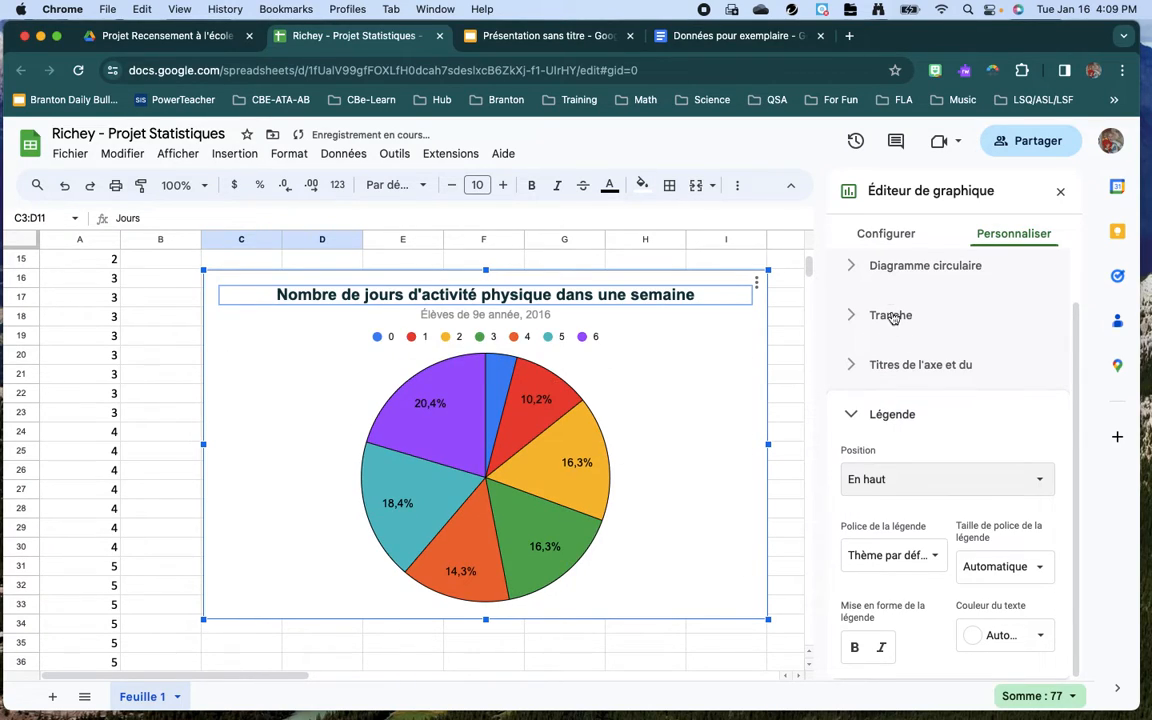
pyautogui.click(879, 479)
pyautogui.click(884, 501)
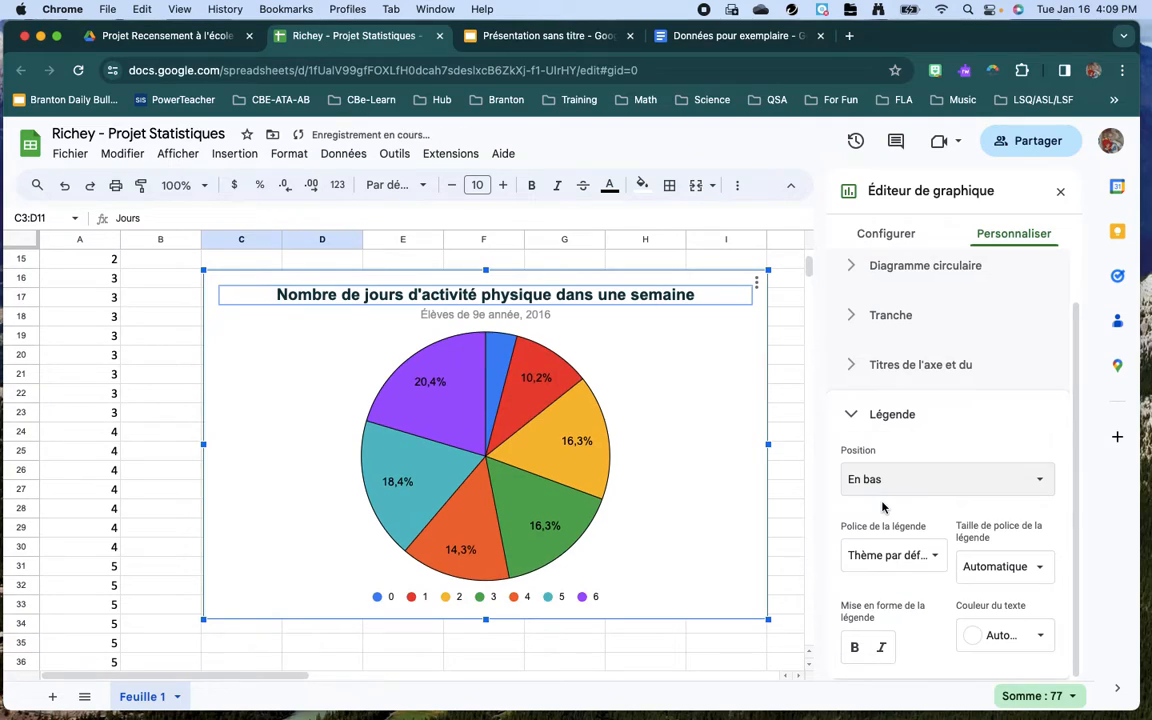
# Try the legend positions À gauche and À droite, and return the legend to En bas
pyautogui.click(887, 479)
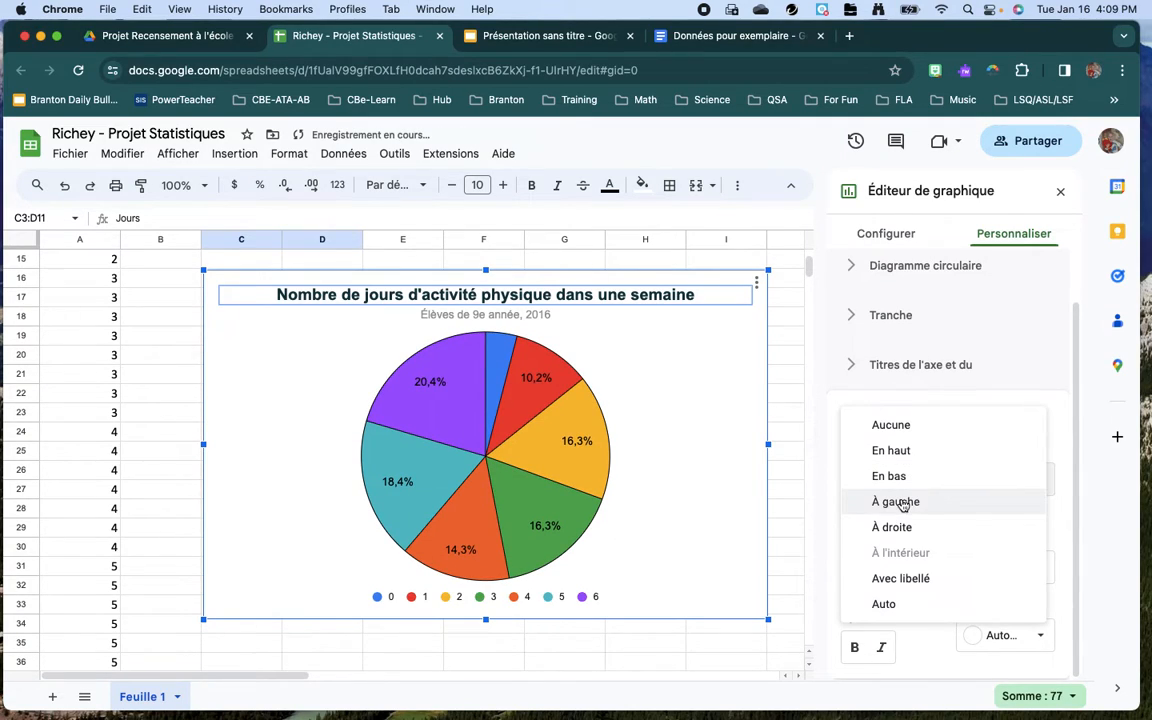
pyautogui.click(903, 504)
pyautogui.click(884, 487)
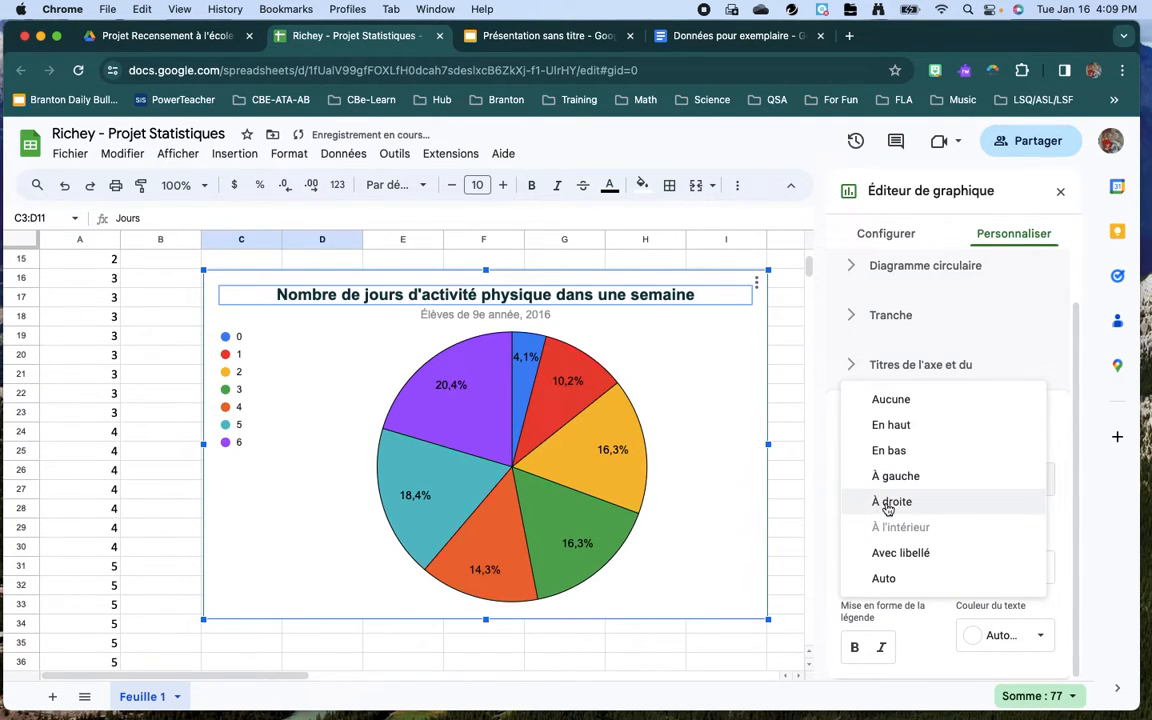
pyautogui.click(887, 504)
pyautogui.click(874, 480)
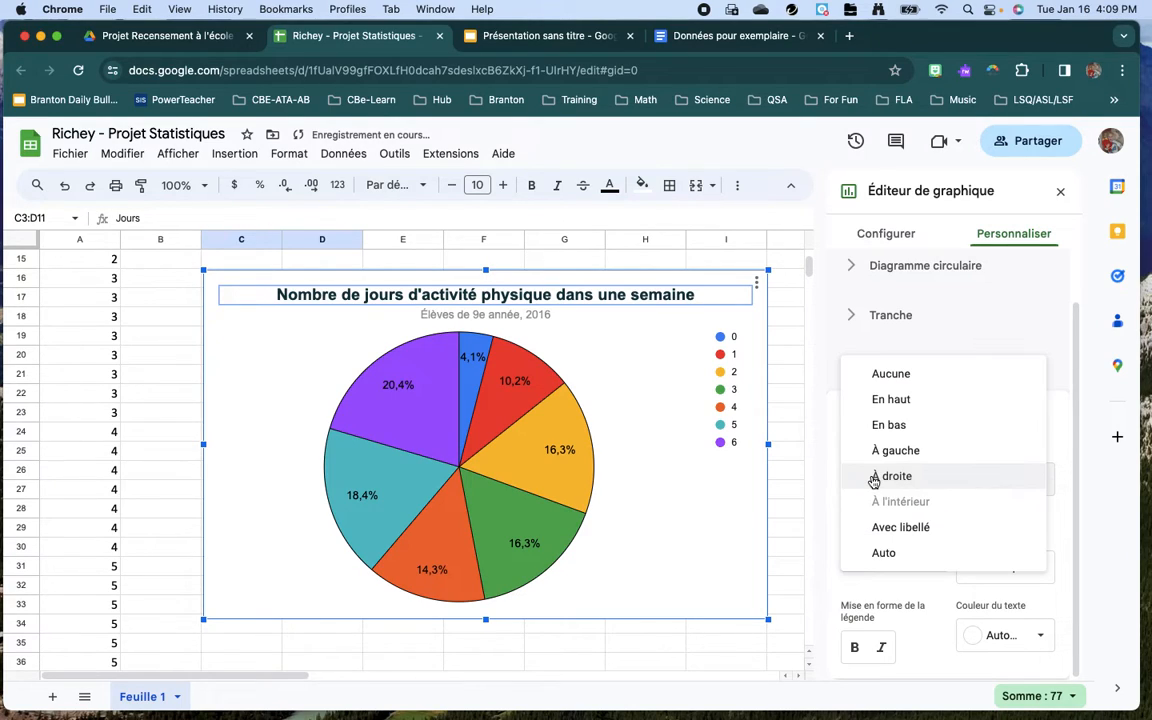
pyautogui.click(889, 428)
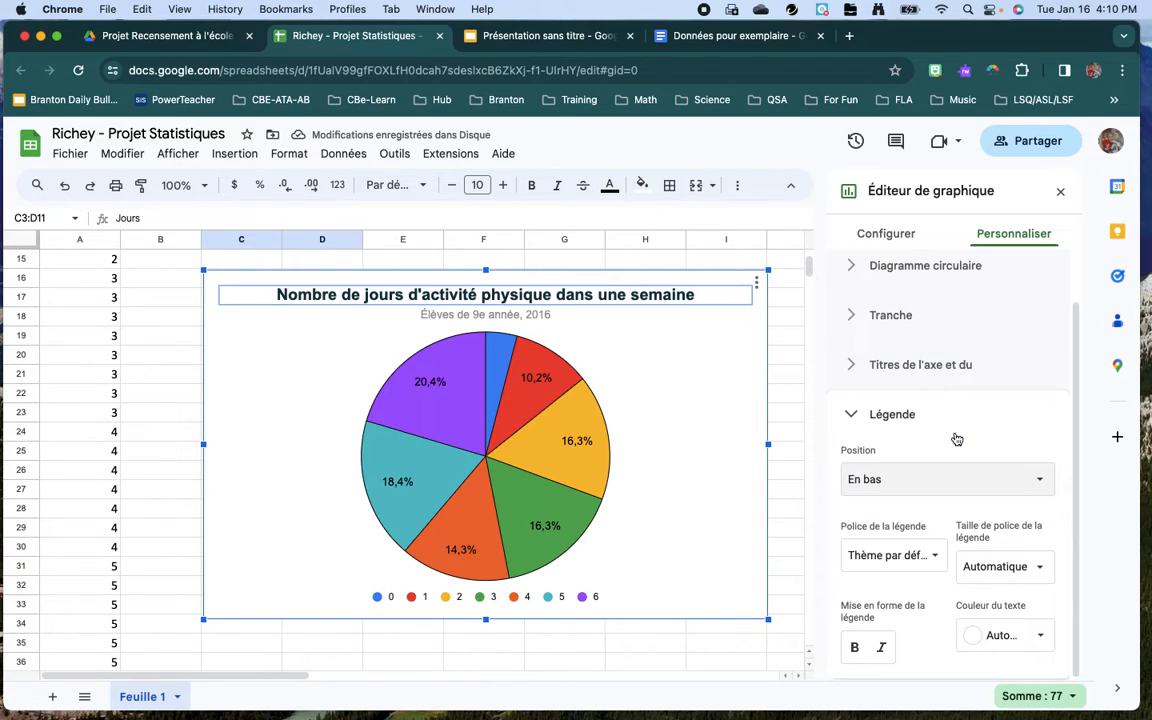
# Set the legend's font size to 12 after trying size 20
pyautogui.click(1041, 569)
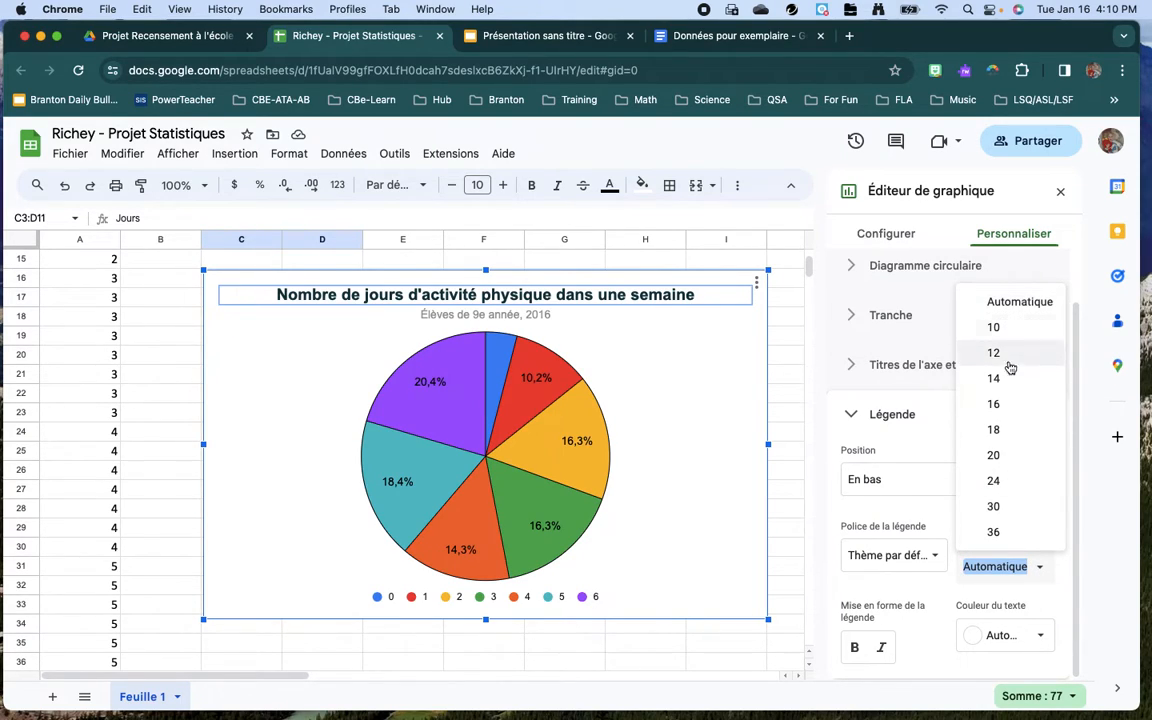
pyautogui.click(994, 456)
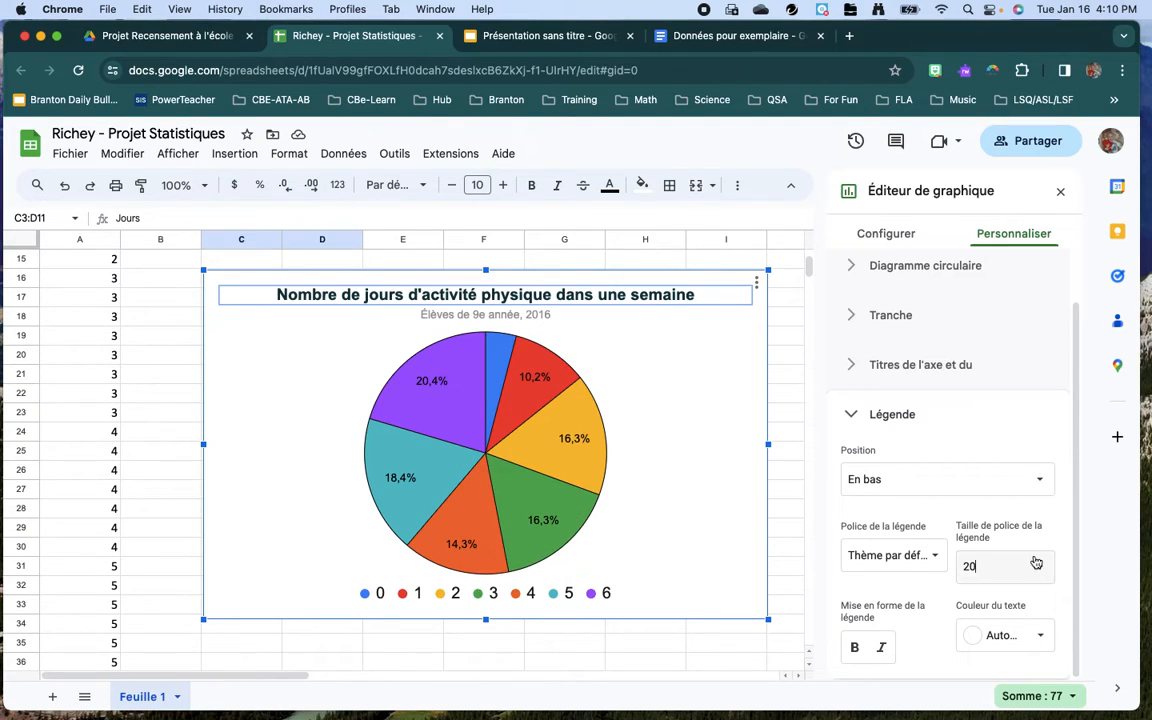
pyautogui.click(970, 563)
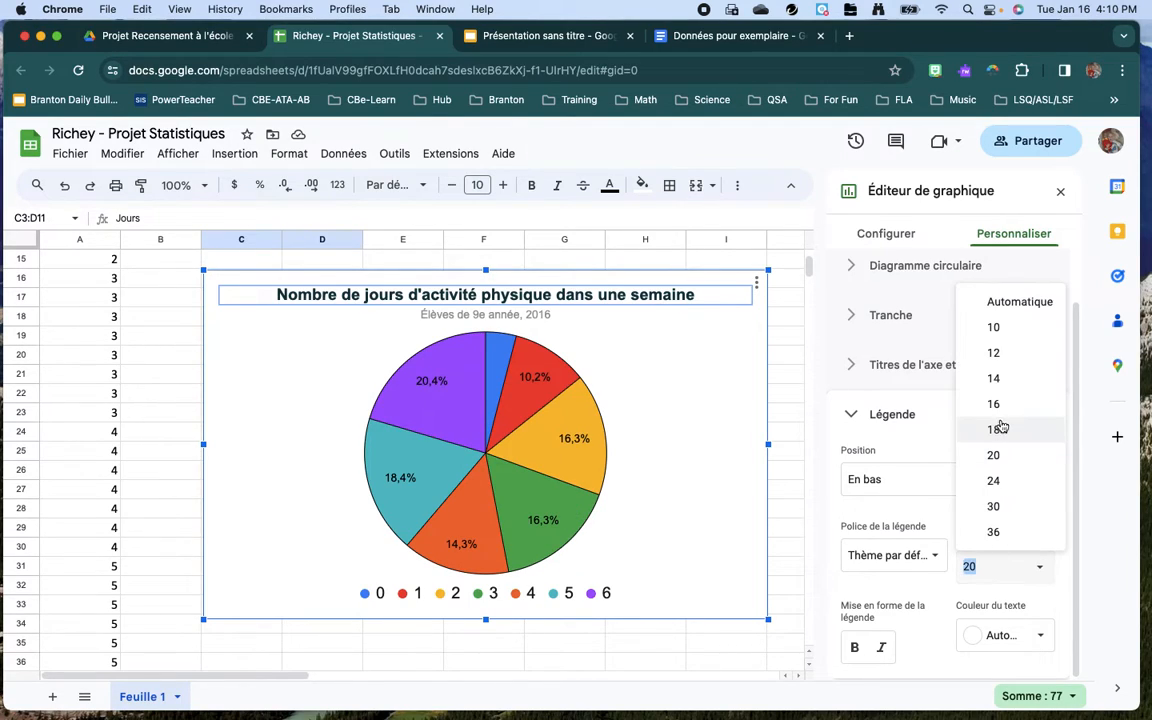
pyautogui.click(996, 361)
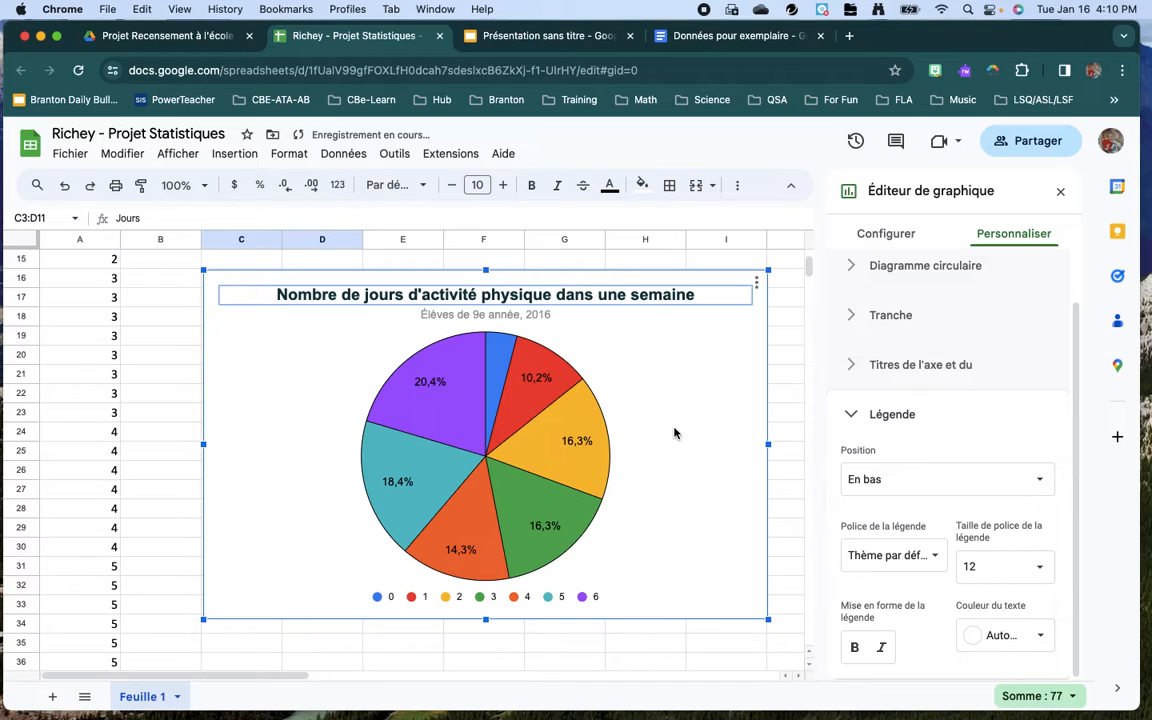
# Make the pie chart taller by extending its lower edge to about the end of row 36, and close the chart editor
pyautogui.moveTo(486, 621); pyautogui.dragTo(483, 680)
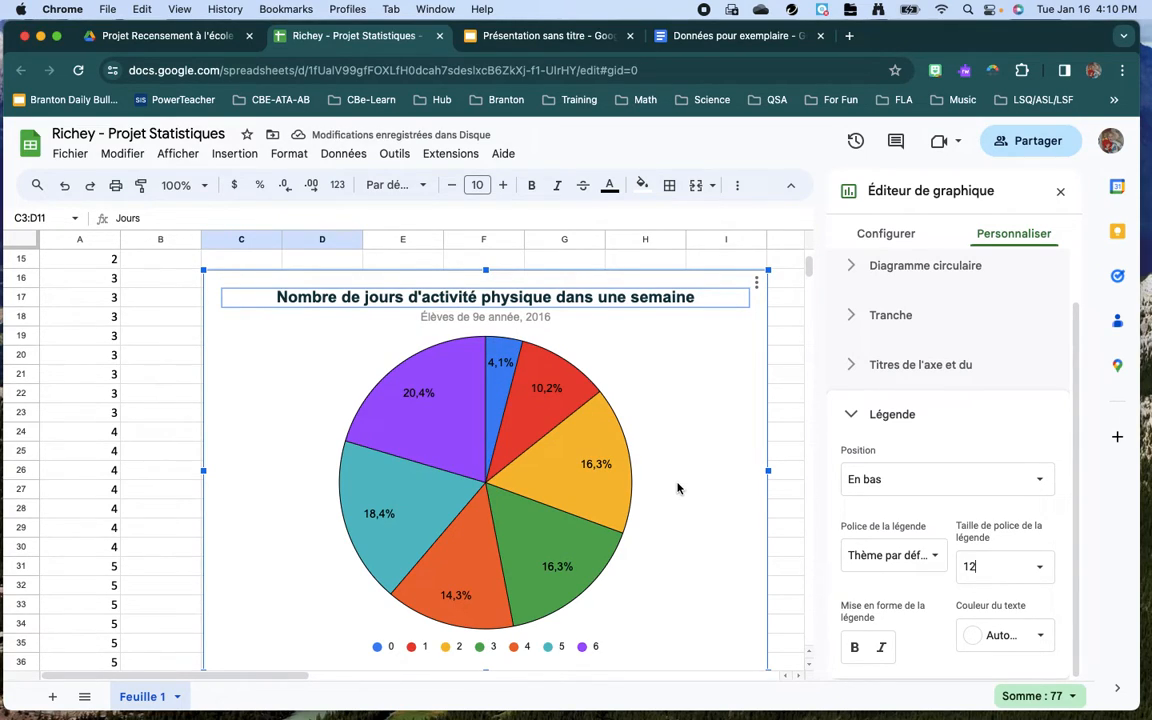
pyautogui.scroll(-1, 710, 462)
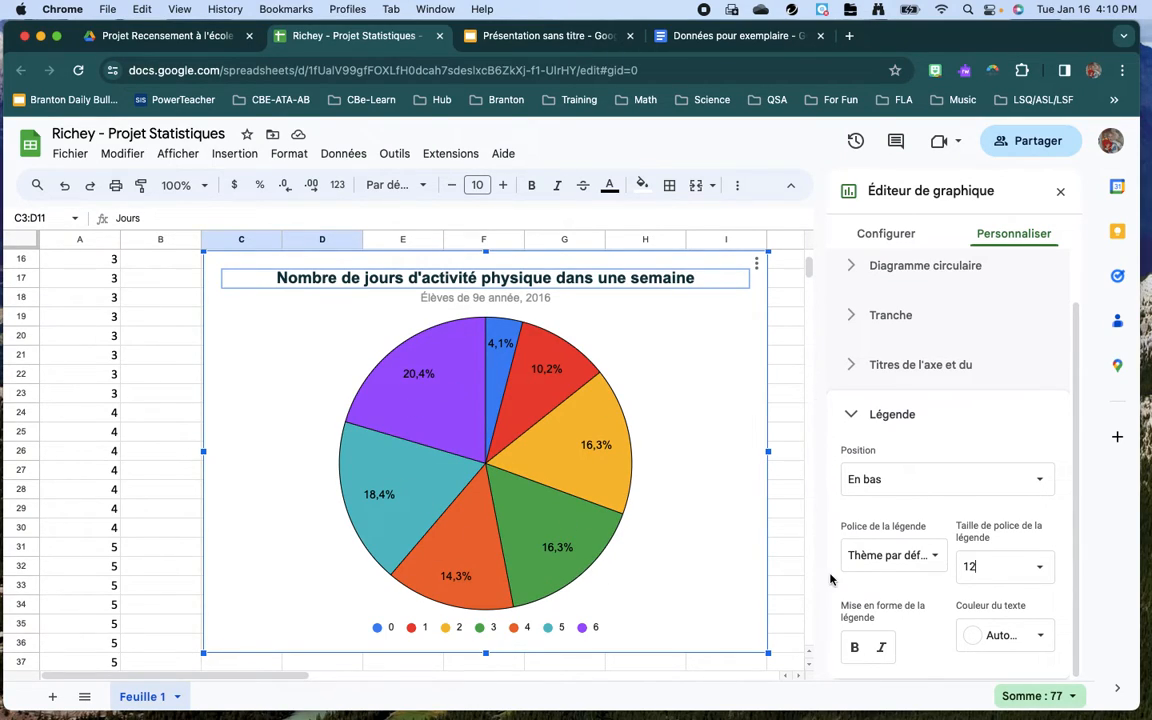
pyautogui.click(855, 418)
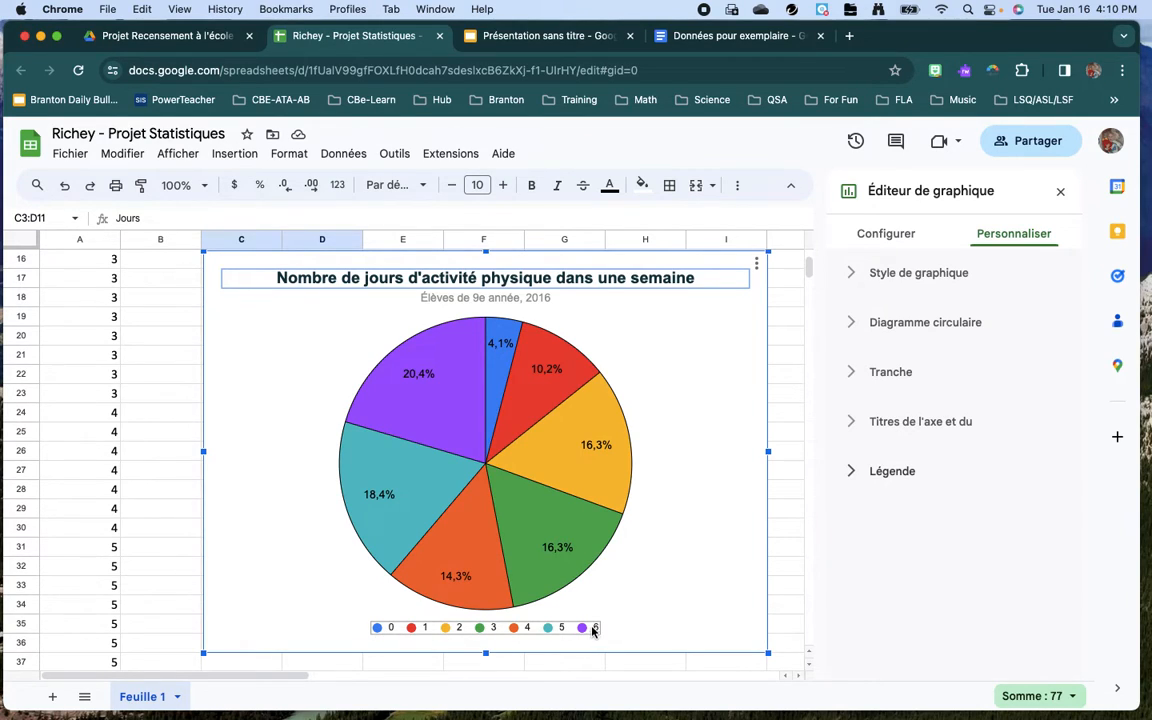
pyautogui.click(1061, 194)
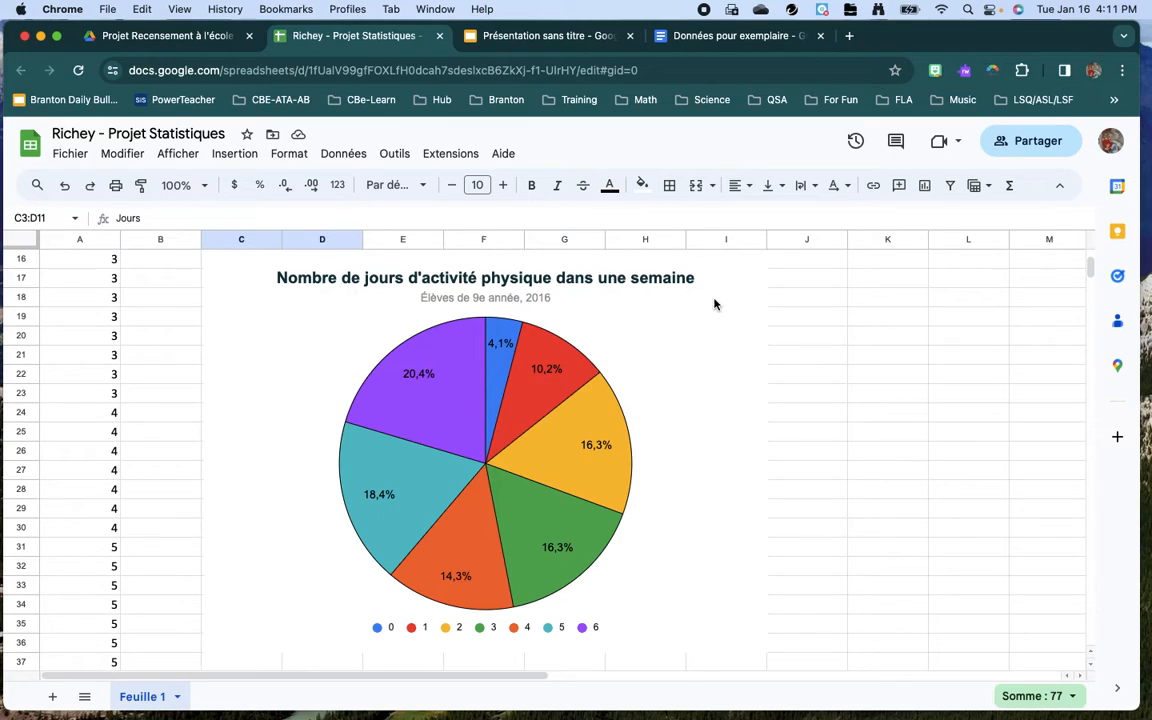
# Copy the finished pie chart from the spreadsheet
pyautogui.click(721, 327)
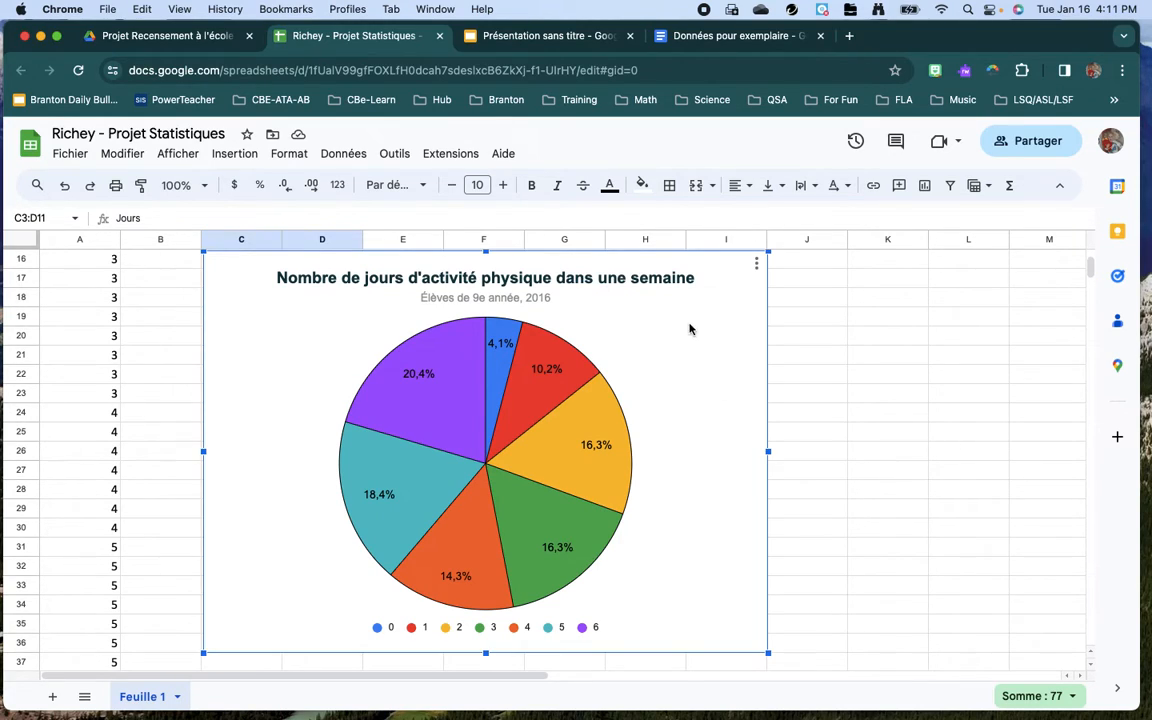
pyautogui.rightClick(696, 331)
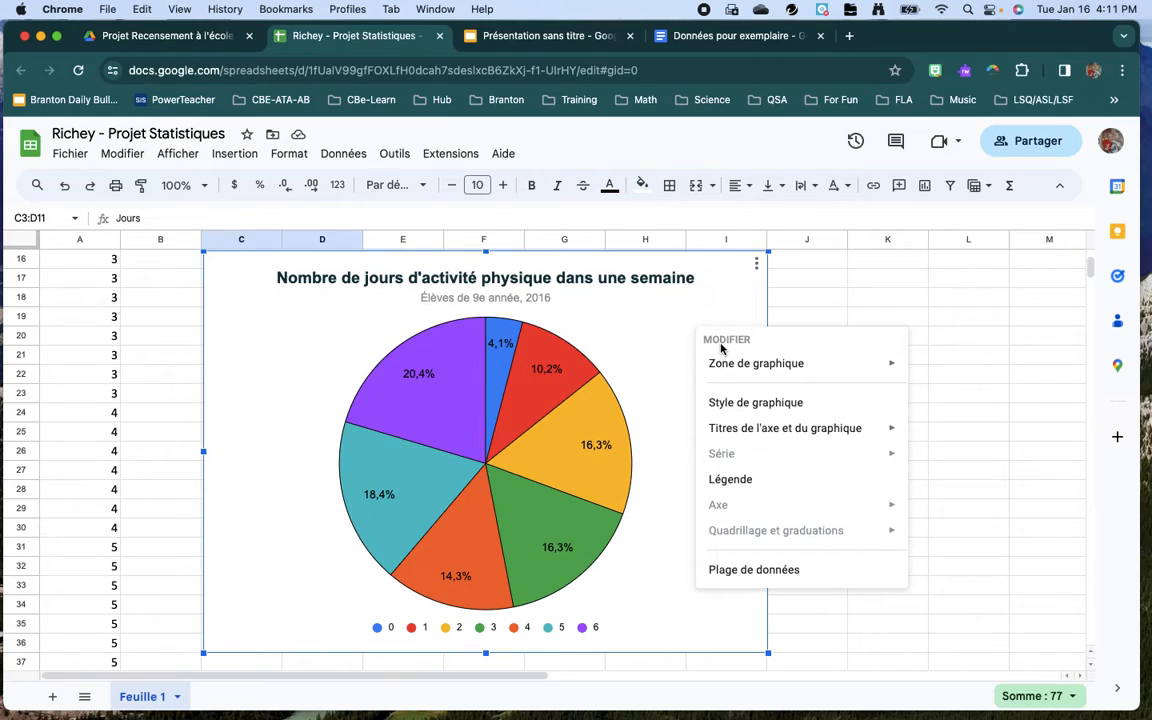
pyautogui.click(674, 344)
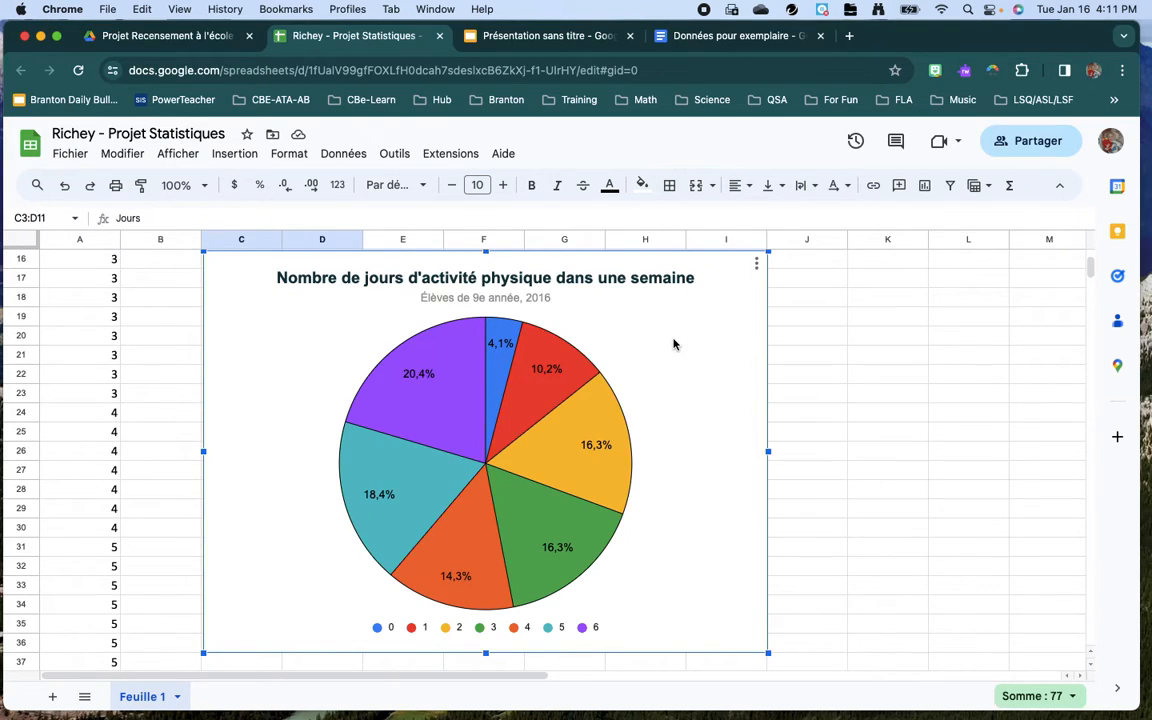
pyautogui.click(756, 264)
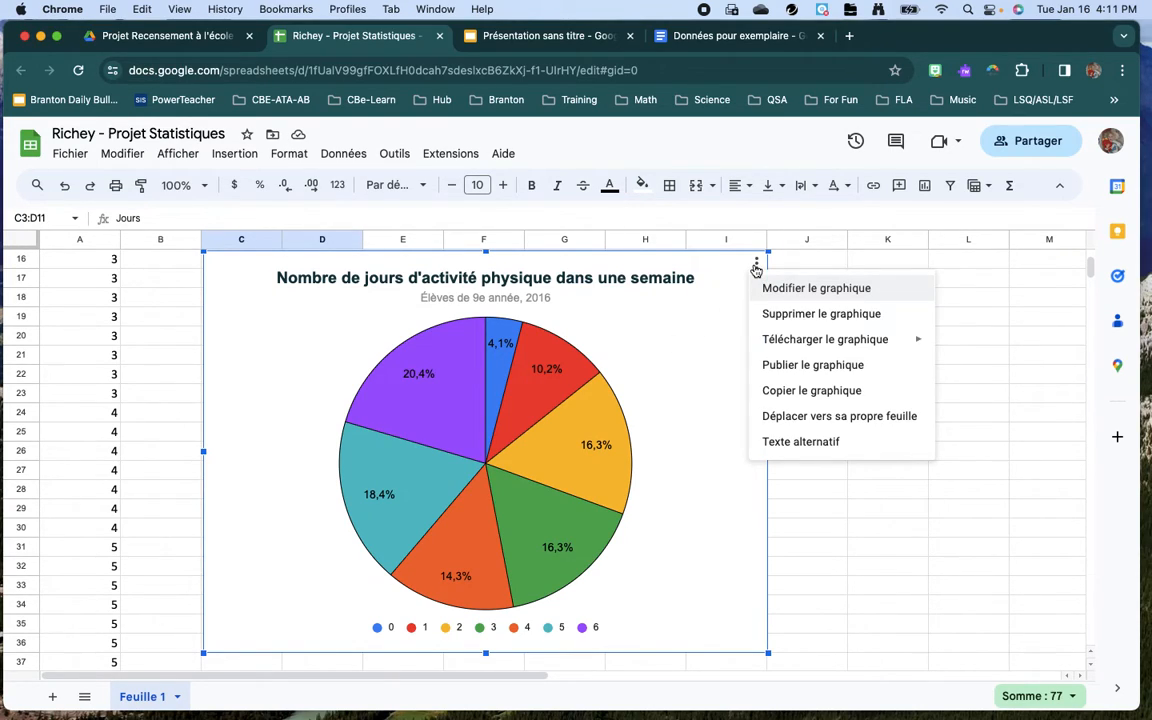
pyautogui.click(780, 395)
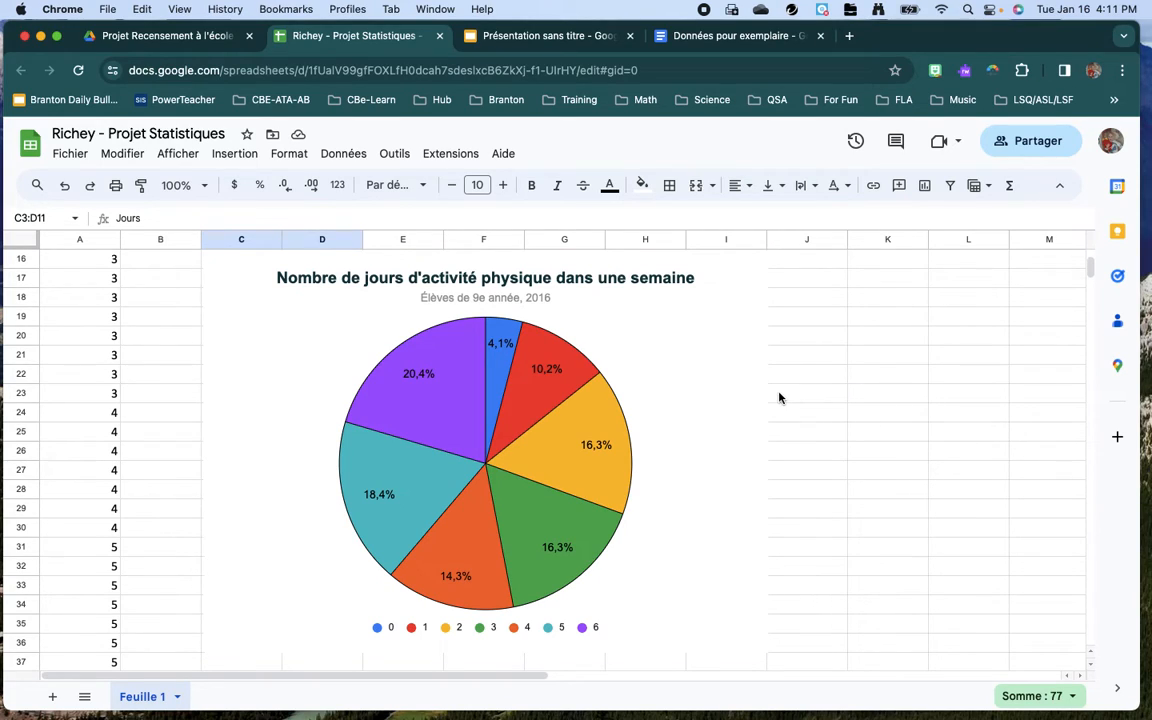
# Switch to the "Données pour exemplaire" document and paste the chart below the data columns, unlinked from the spreadsheet
pyautogui.click(712, 38)
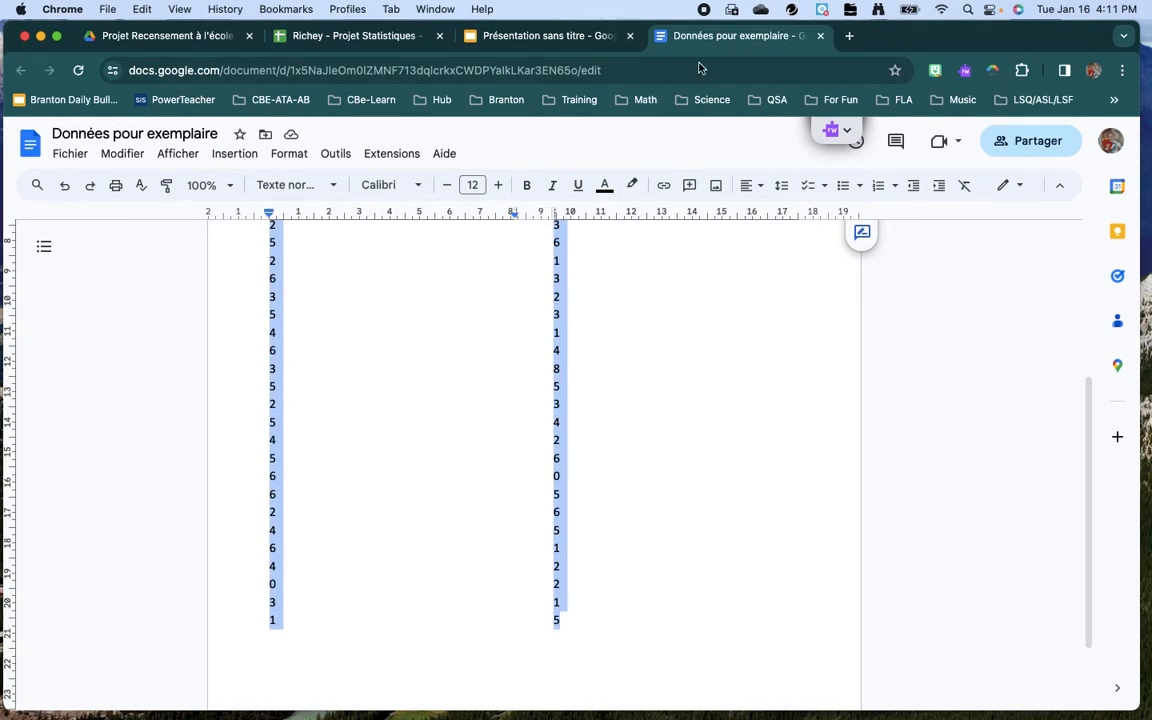
pyautogui.click(410, 662)
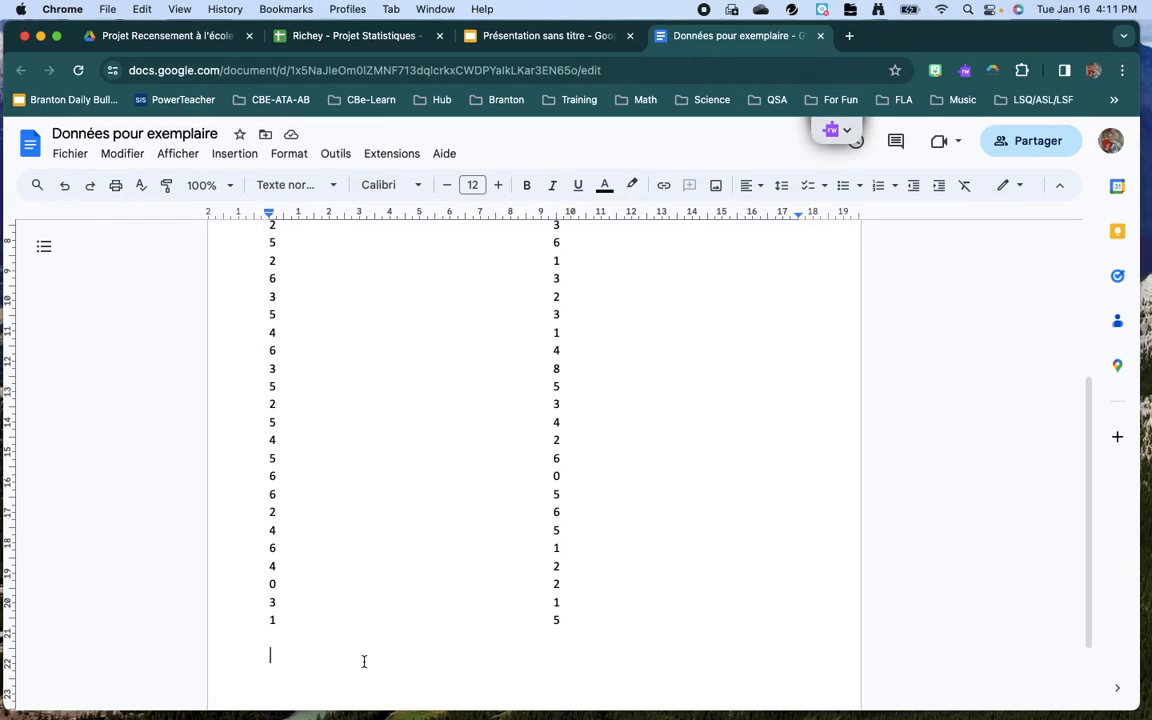
pyautogui.scroll(-2, 364, 661)
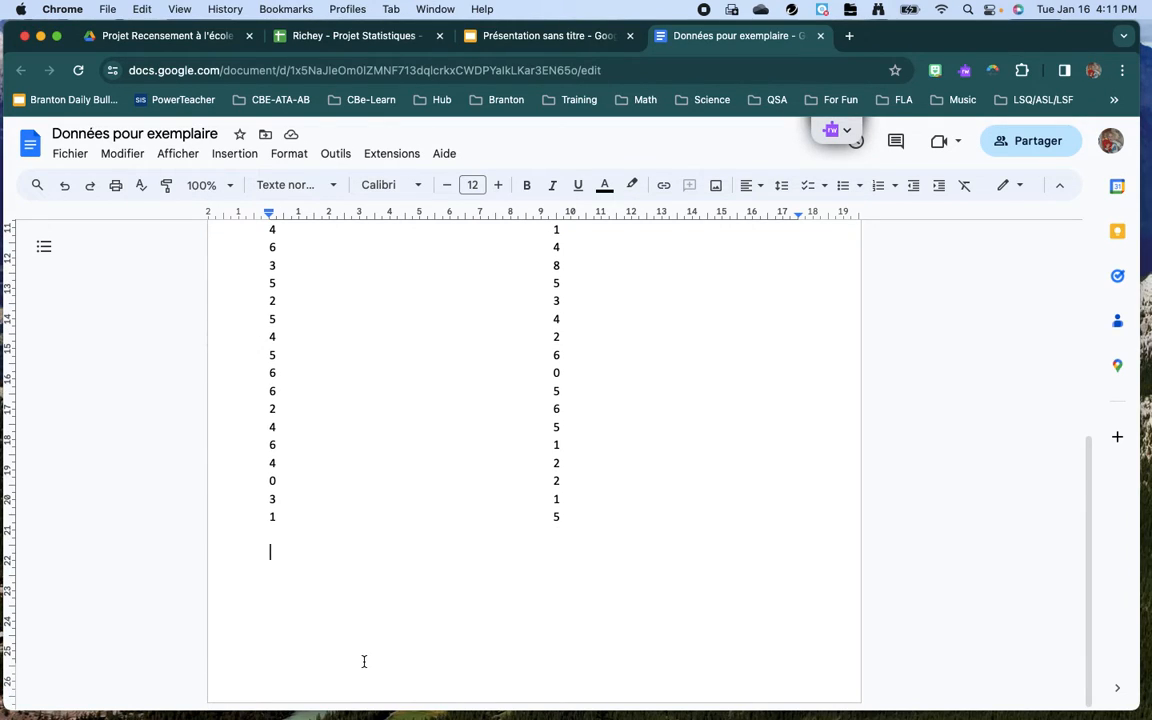
pyautogui.rightClick(289, 556)
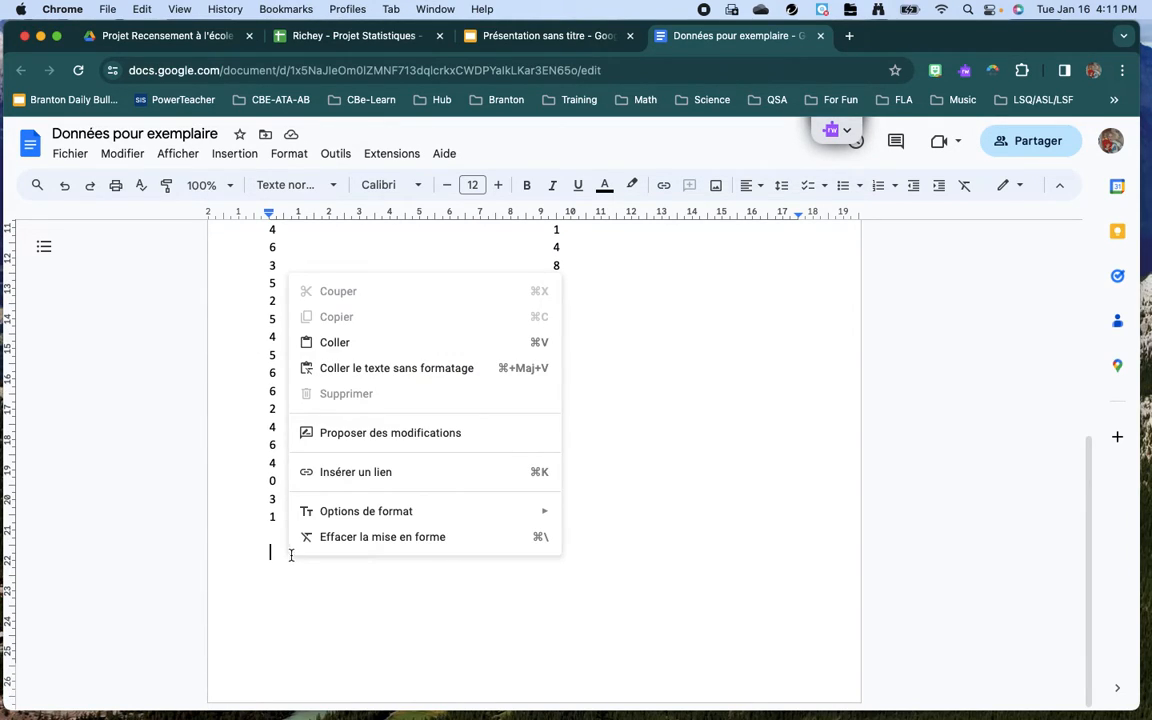
pyautogui.click(315, 343)
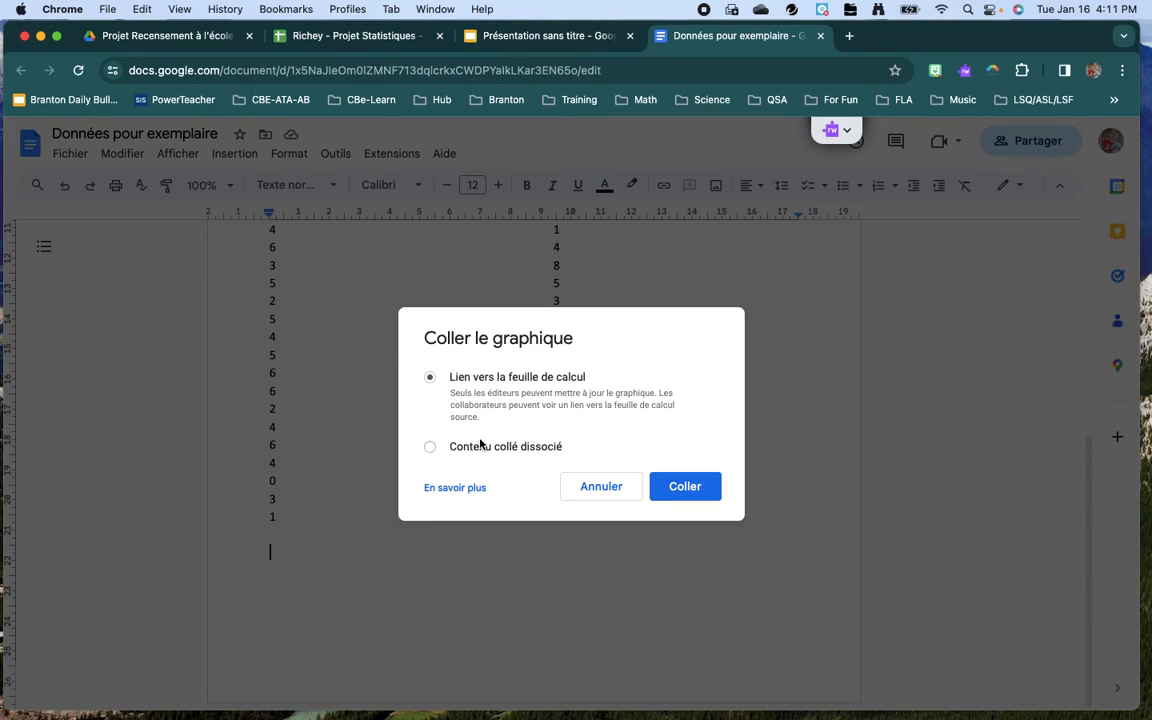
pyautogui.click(429, 448)
pyautogui.click(689, 486)
pyautogui.scroll(-2, 387, 604)
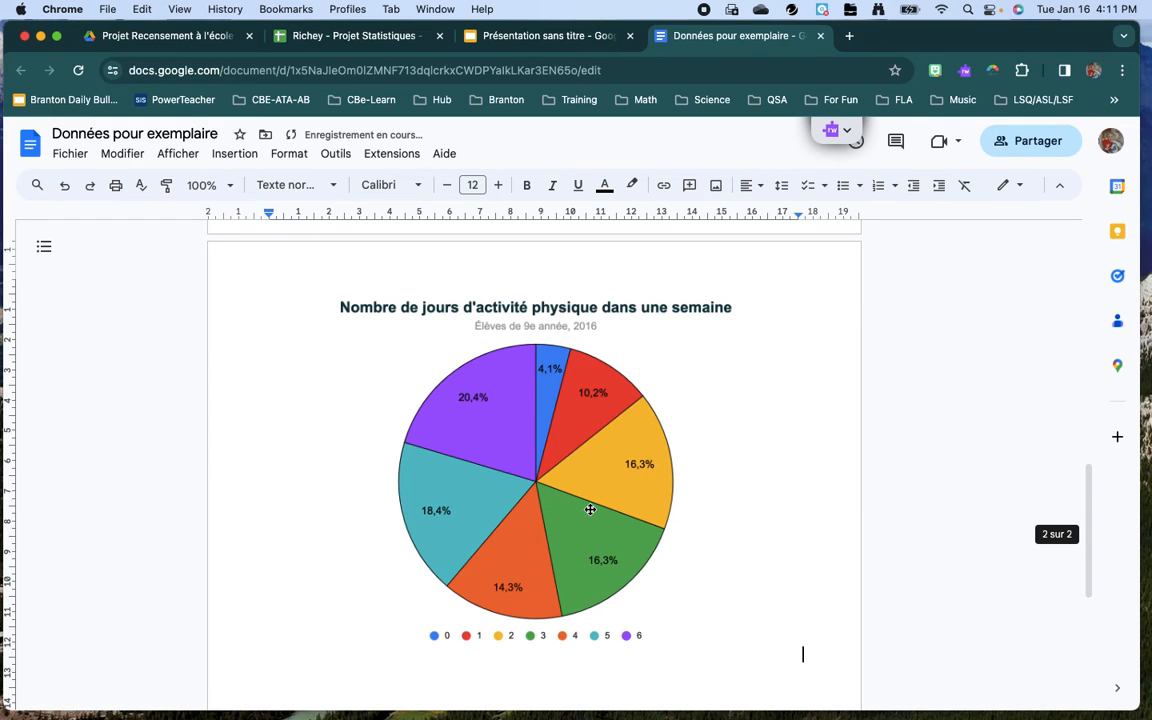
pyautogui.scroll(-3, 718, 509)
pyautogui.scroll(2, 718, 509)
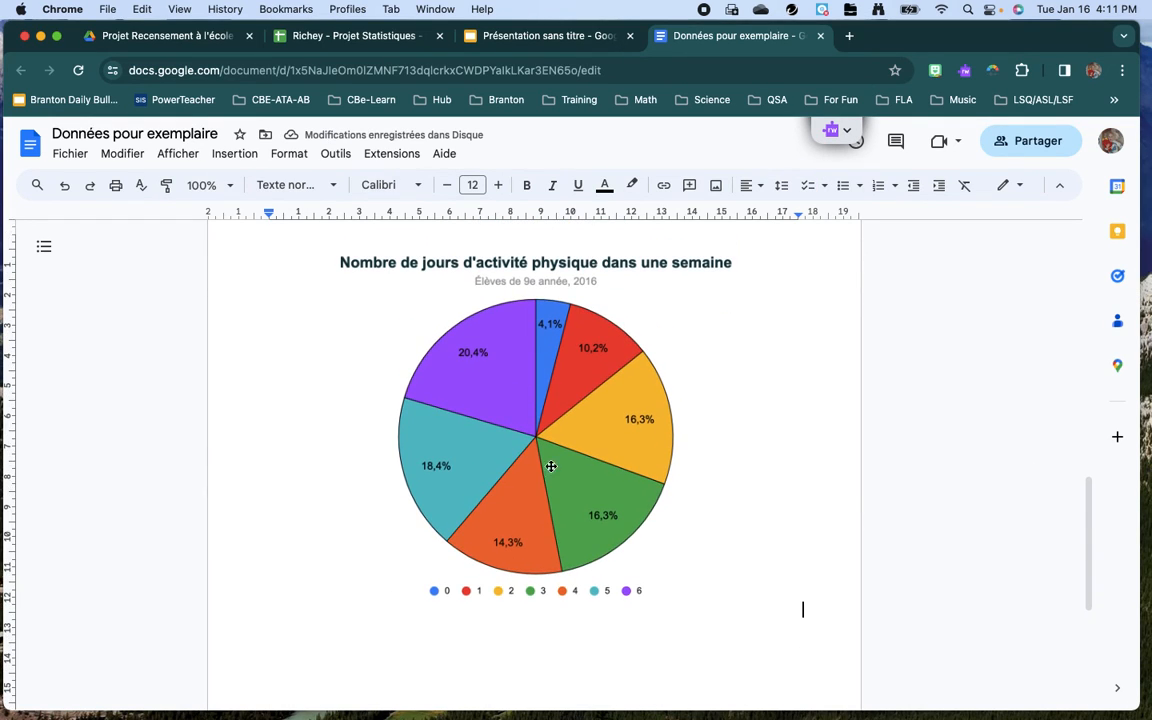
pyautogui.click(70, 154)
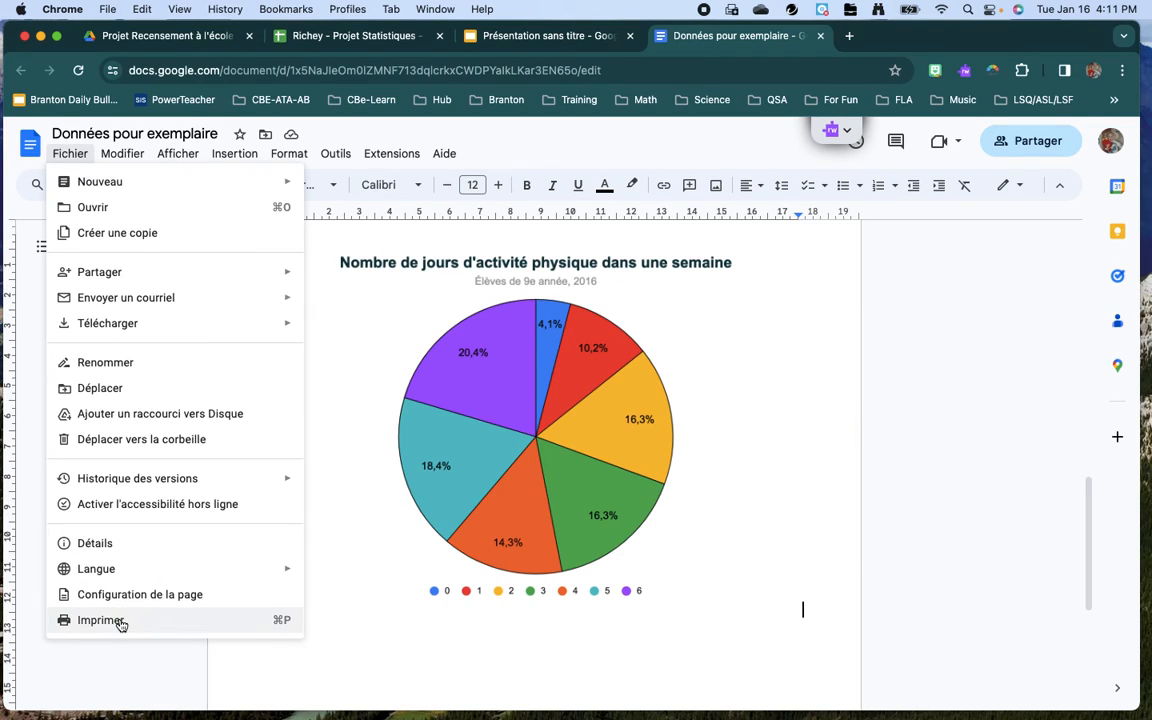
pyautogui.click(469, 664)
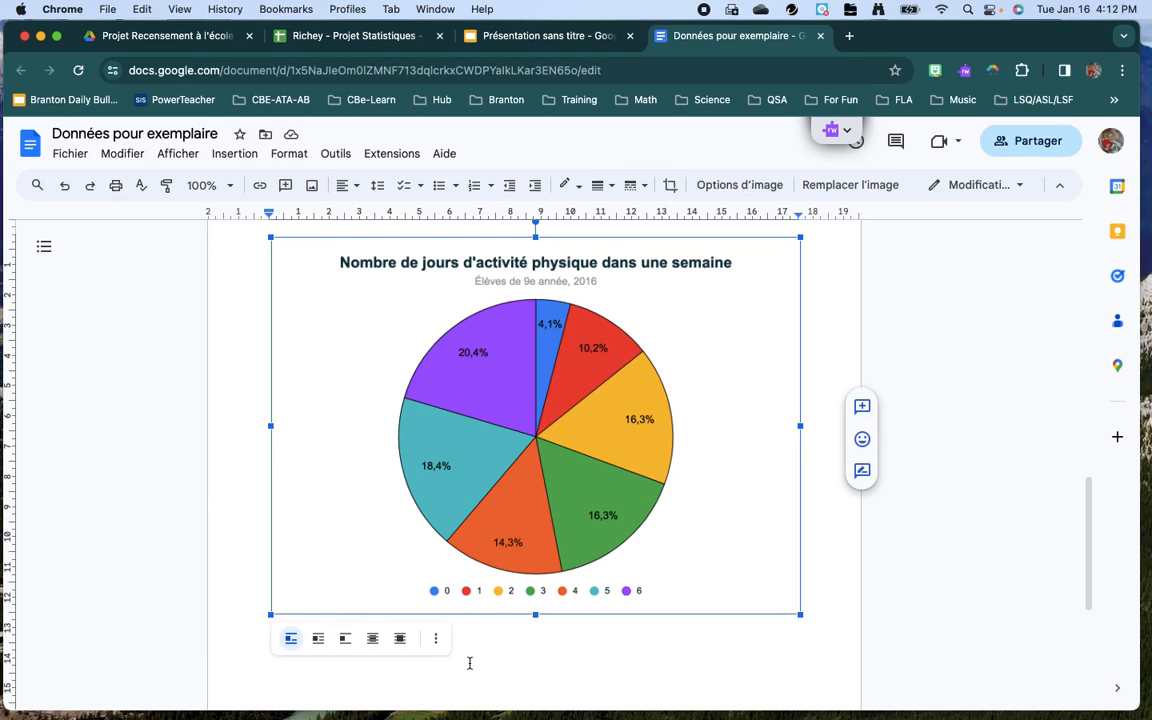